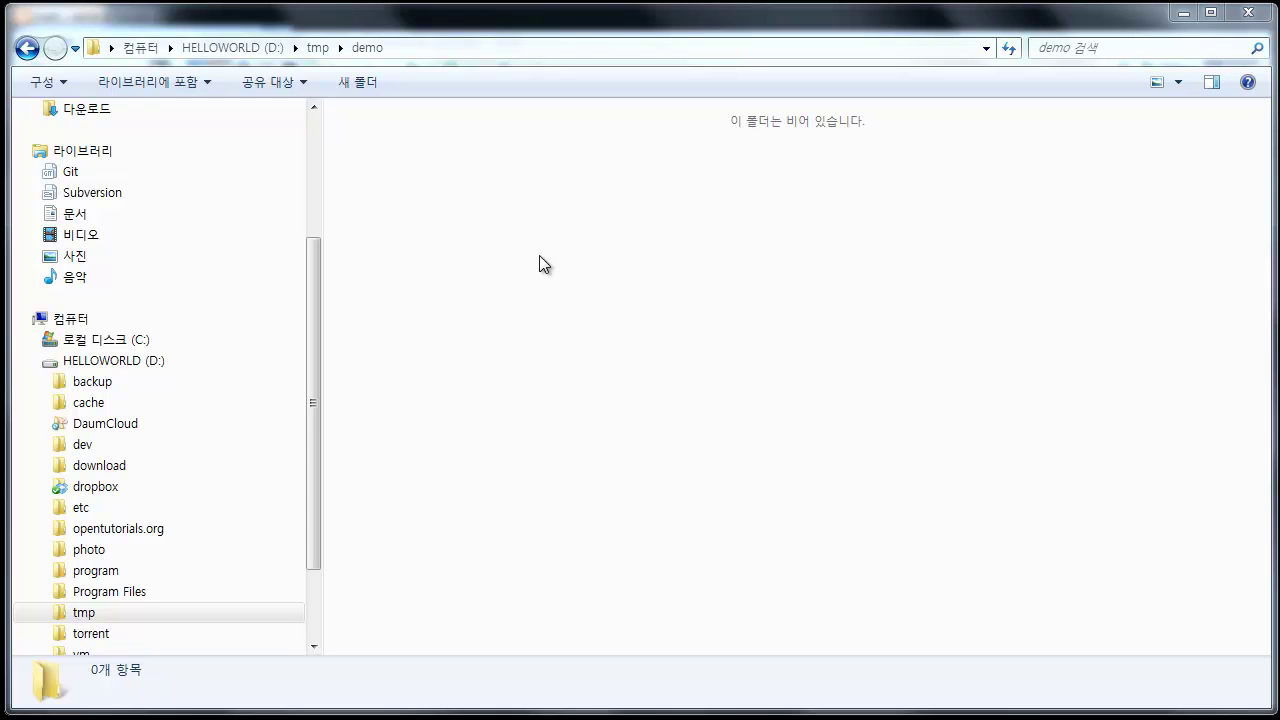
Step: Check out file:///D:/tmp/sample/trunk at HEAD revision into the directory D:\tmp\demo\trunk
right_click(487, 226)
left_click(600, 616)
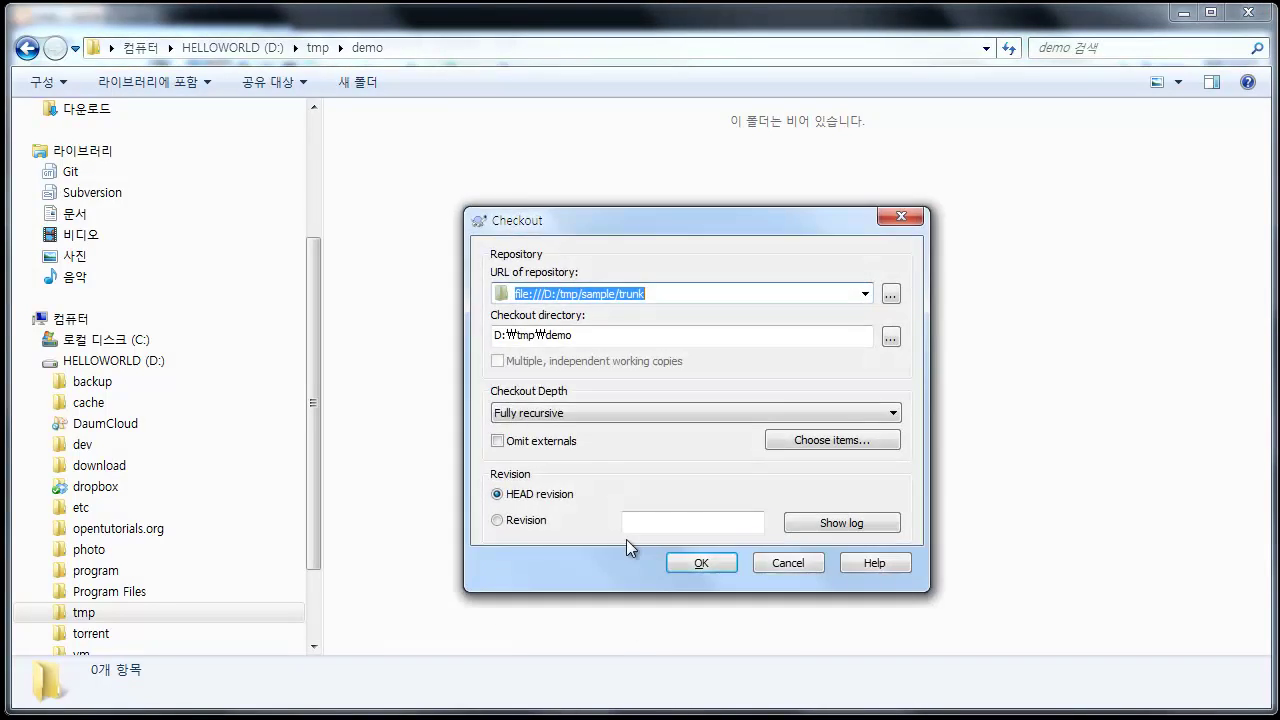
left_click(667, 294)
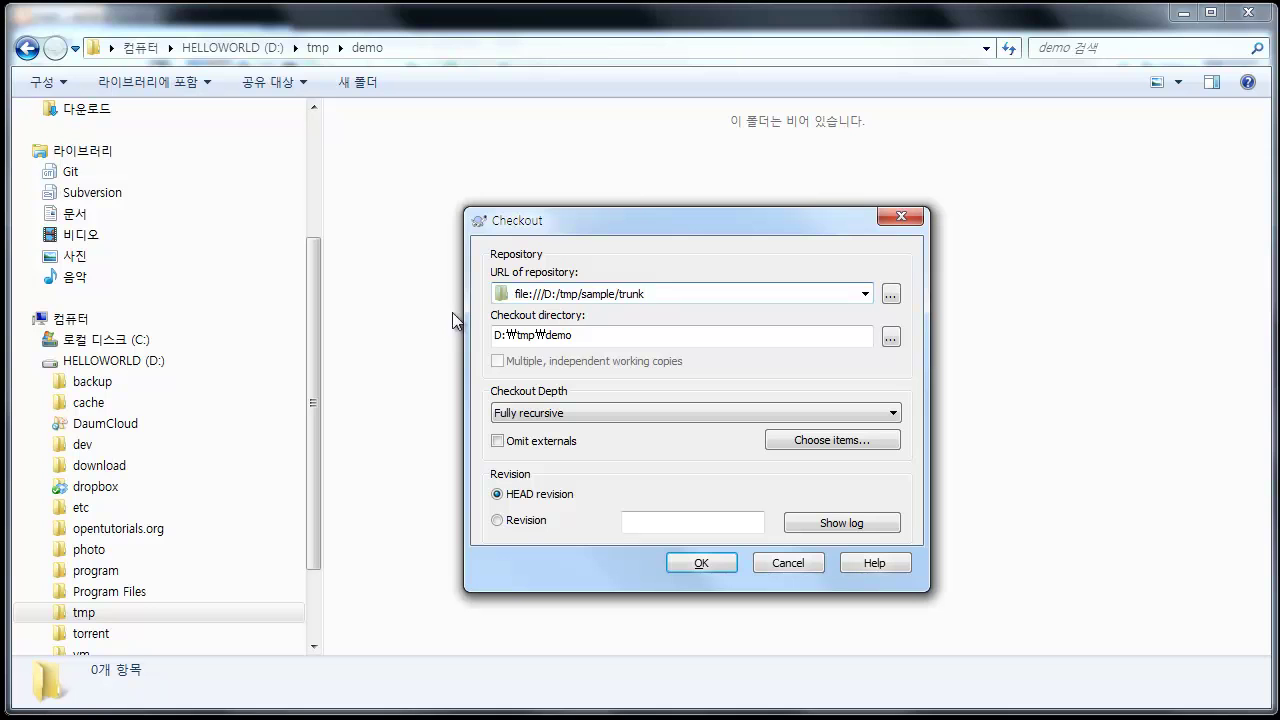
left_click(586, 335)
type("\\trunk")
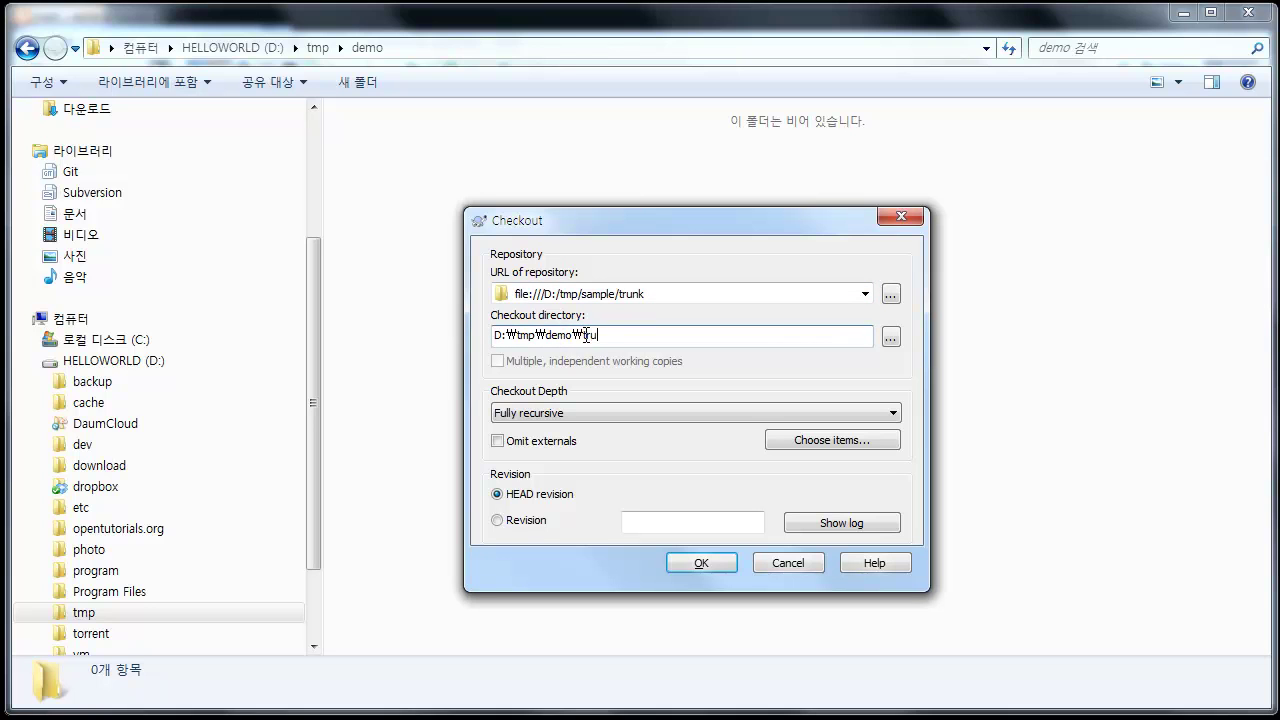
left_click(695, 296)
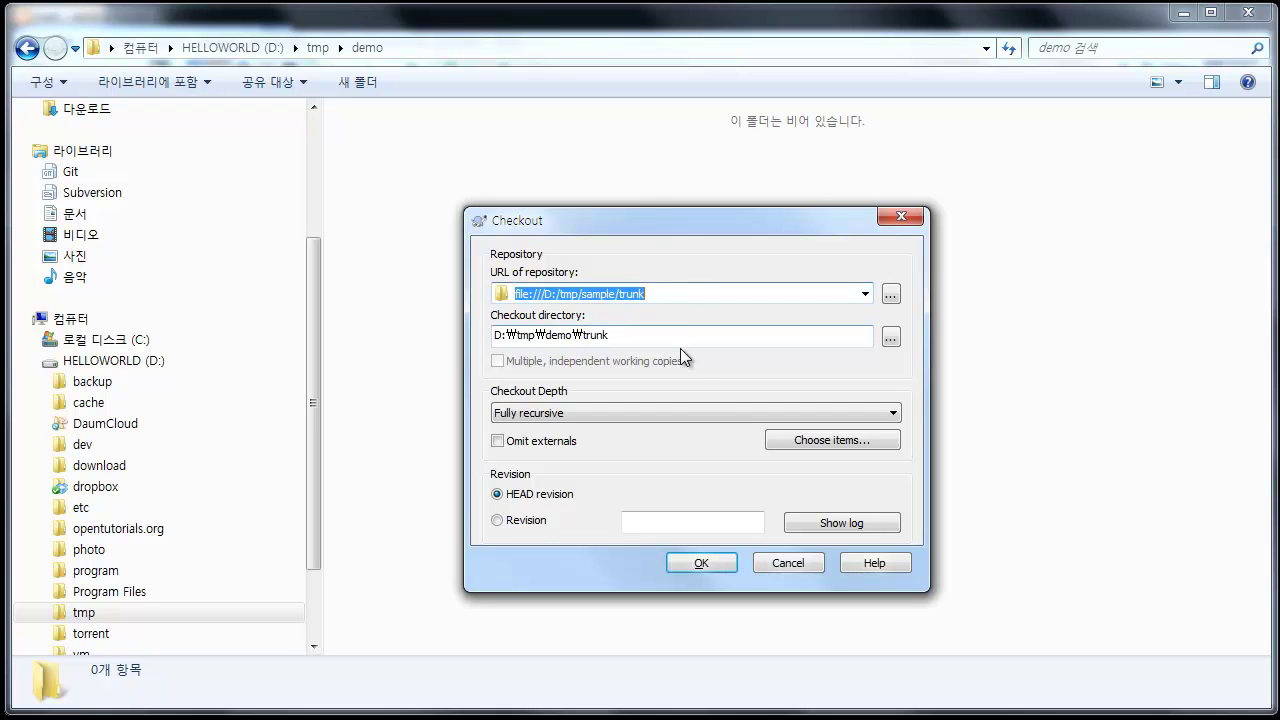
left_click(715, 561)
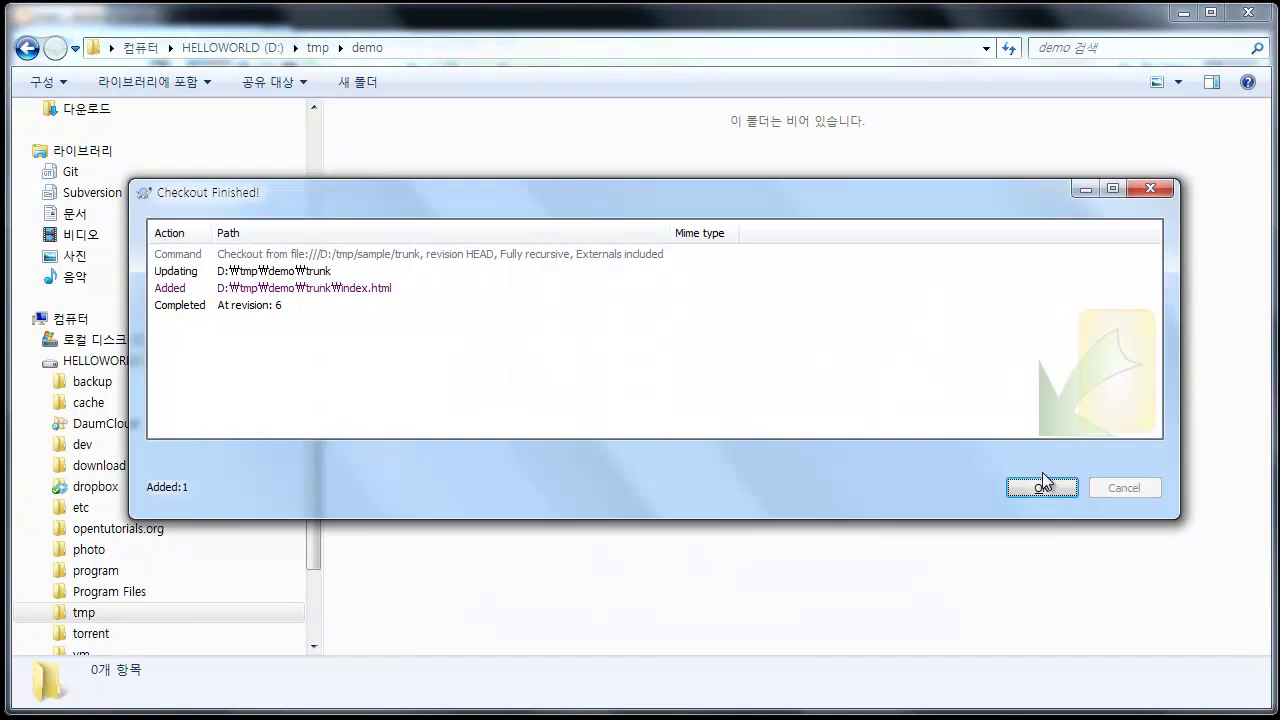
left_click(1004, 489)
Step: Go into the checked-out trunk folder and open its index.html for editing in Notepad
left_click(424, 170)
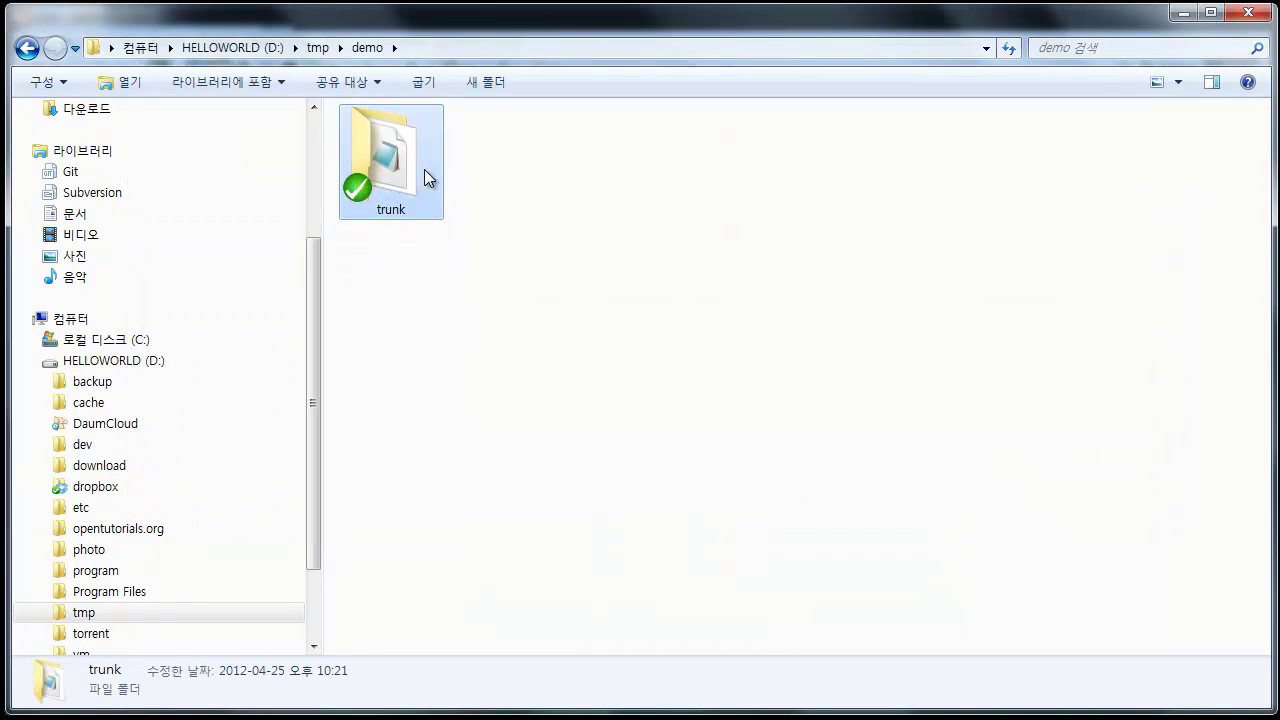
double_click(417, 167)
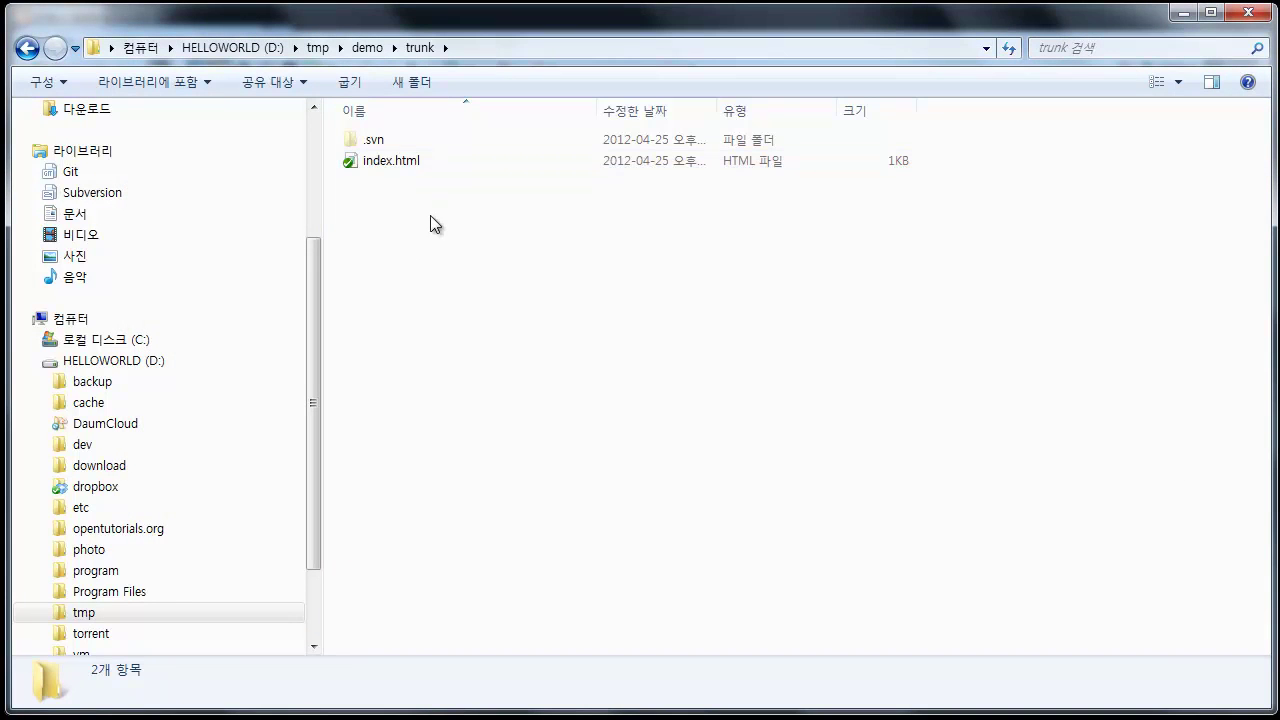
left_click(415, 168)
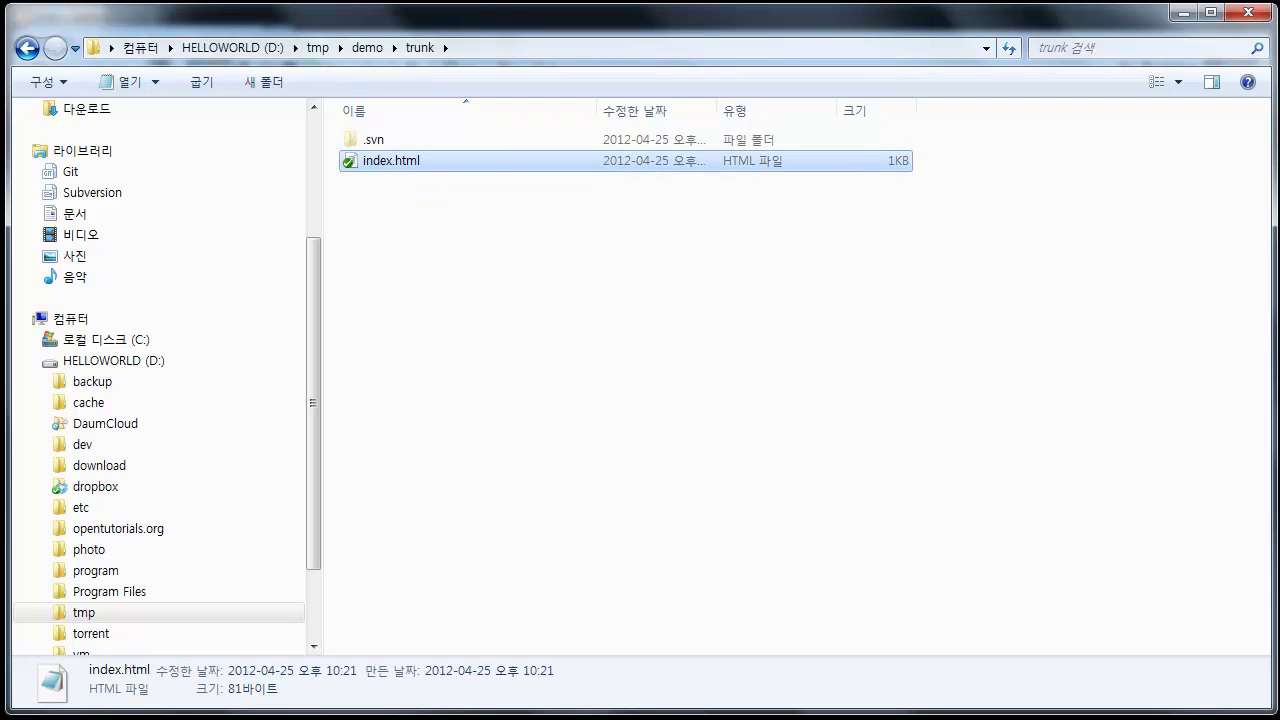
left_click(1003, 268)
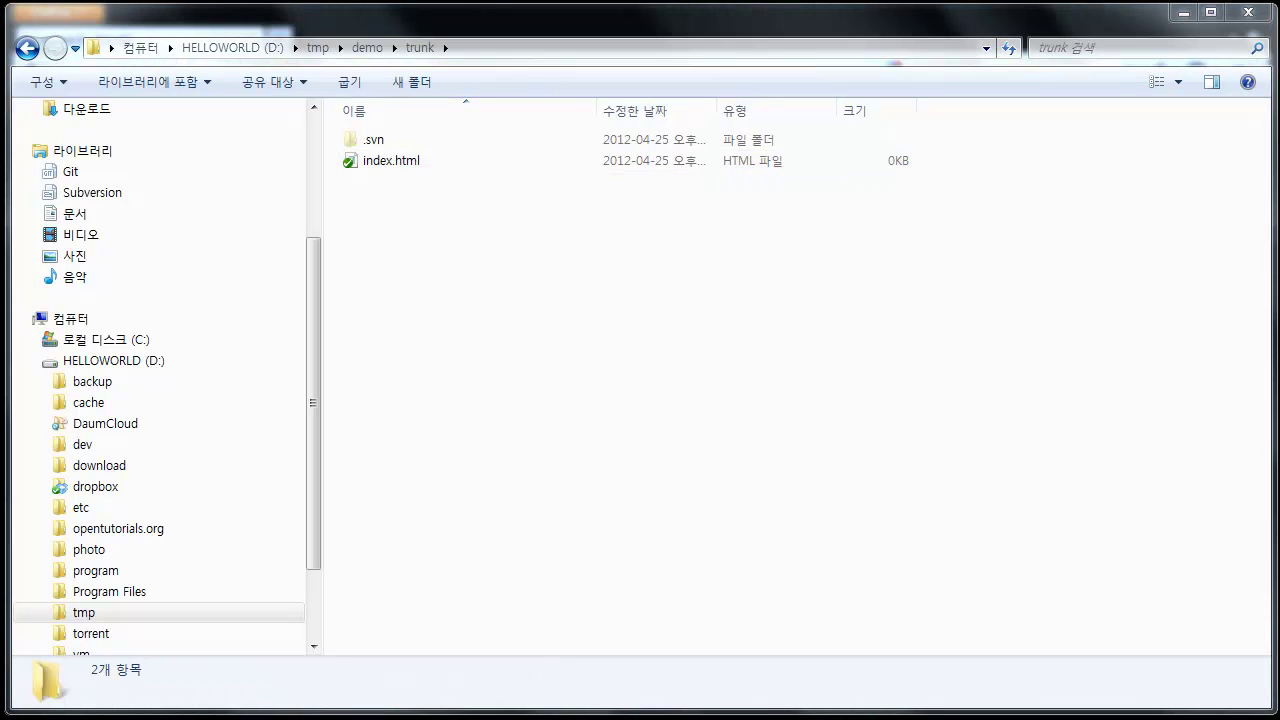
left_click(430, 161)
left_click(466, 217)
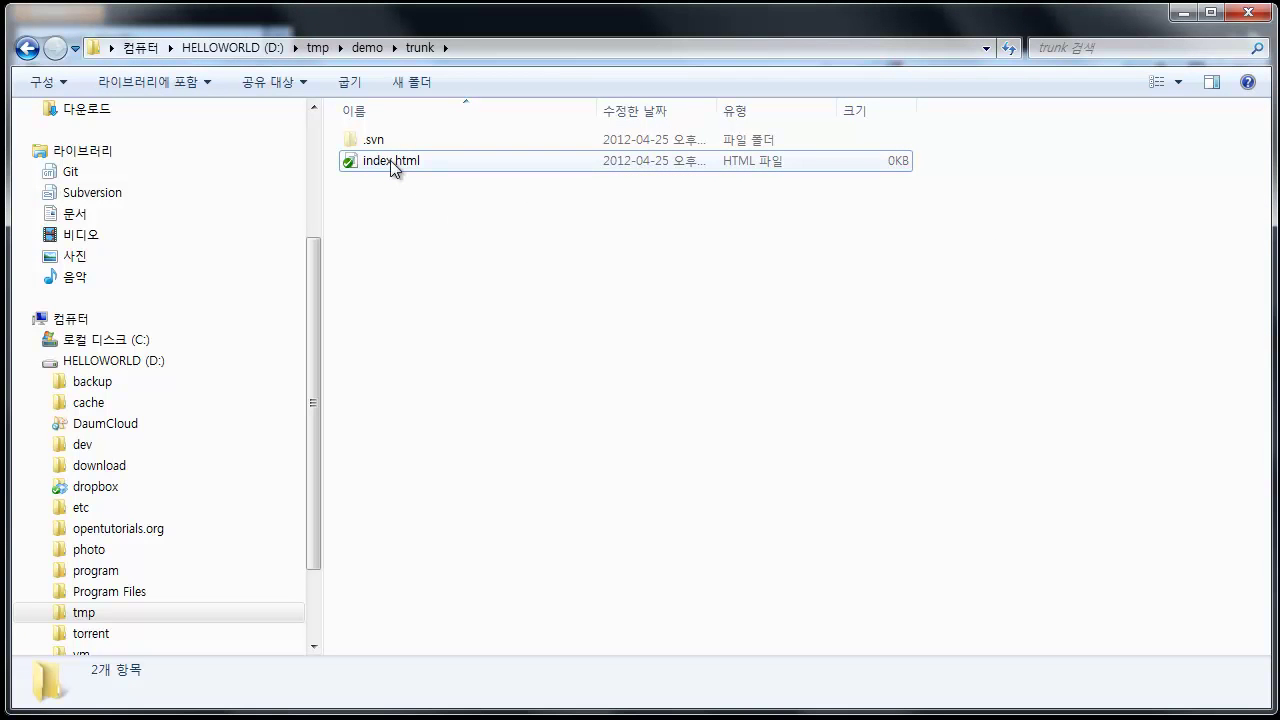
right_click(390, 160)
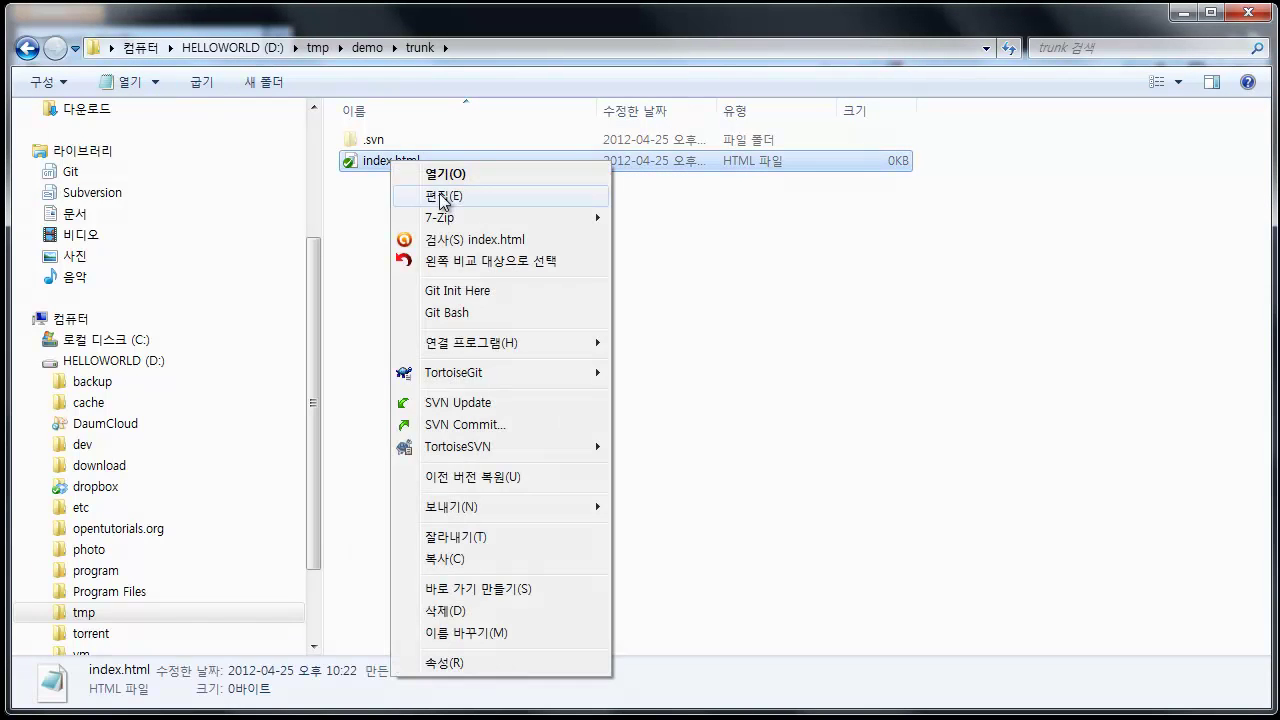
left_click(444, 195)
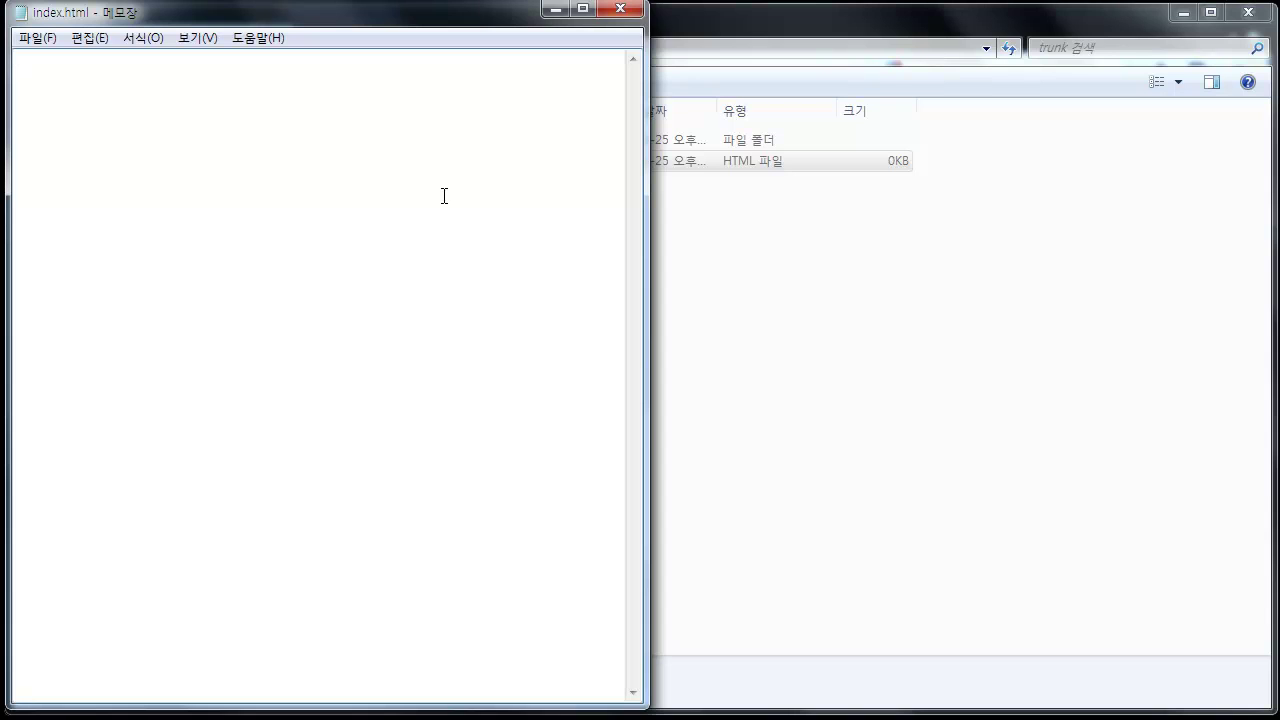
Step: Write opening and closing html tags in index.html, leaving an empty line between them
type("<html>")
key("Return")
key("Return")
type("</html>")
Step: Nest an indented pair of body tags inside the html tags, with a further-indented empty line between them
key("Up")
key("BackSpace")
type("<")
key("BackSpace")
key("Tab")
type("<")
type("body>")
key("Return")
key("Return")
key("Tab")
type("</body>")
key("Up")
key("Tab")
key("Tab")
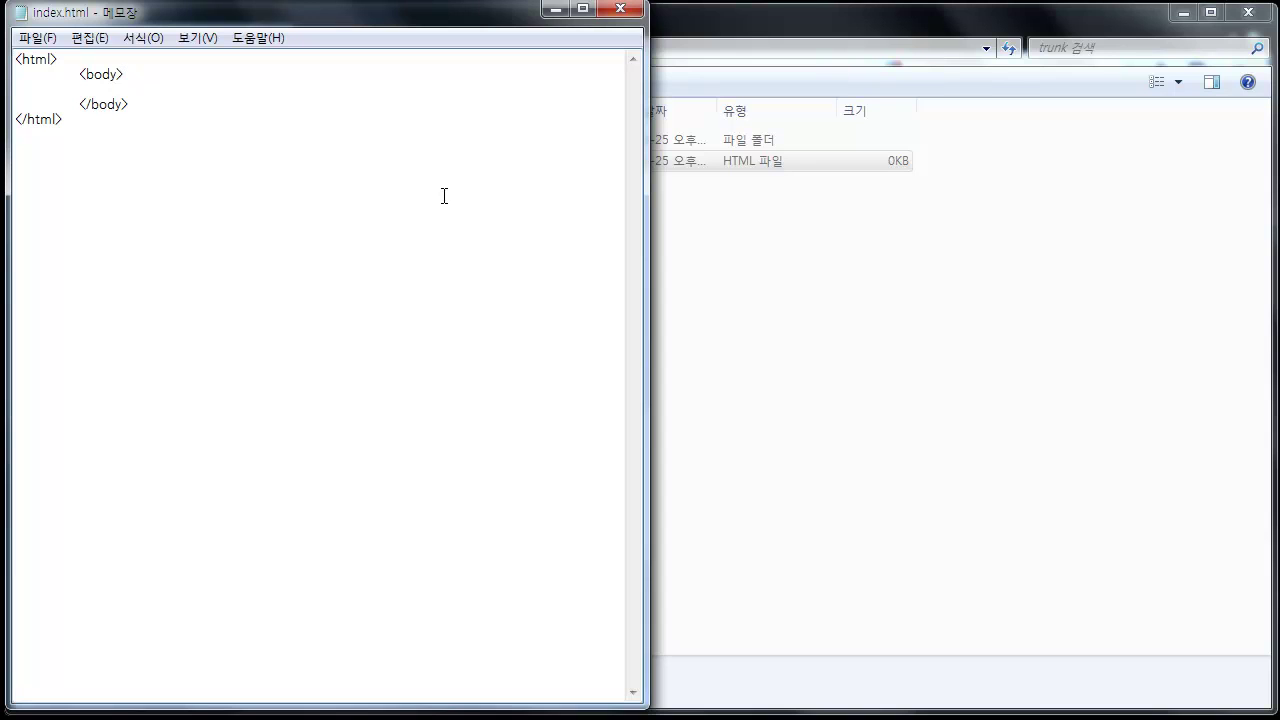
Step: Add inside the body the element <input type="text" value="인사" onclick="alert('안녕')" />
type("<")
type("i")
key("BackSpace")
type("input type=\"text\" value=")
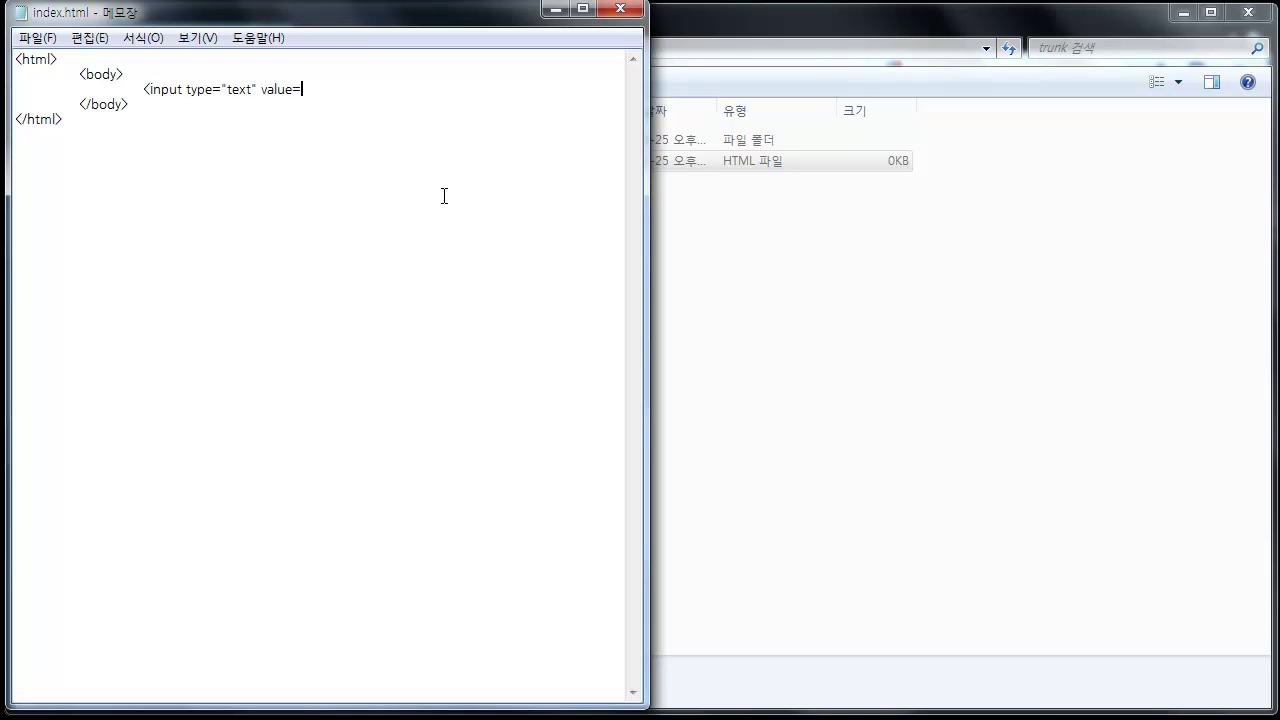
type("\"ㅇ인사\" \"")
key("BackSpace")
key("BackSpace")
type("onclick=\"alert('안ㅅ녕')\"")
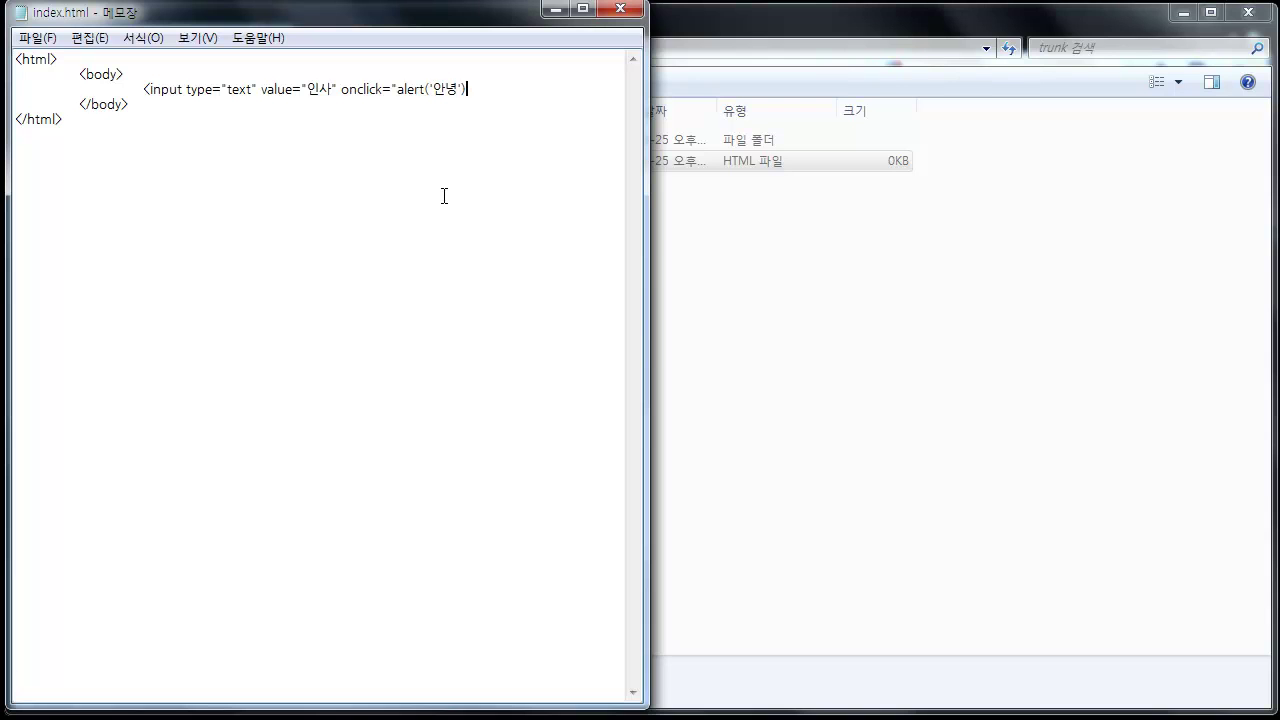
type(" />")
Step: Change the input element's type attribute to "button"
left_click(244, 86)
key("Right")
key("Right")
key("shift+Left")
key("shift+Left")
key("shift+Left")
key("shift+Left")
type("ㅅㄷㅌㅅ")
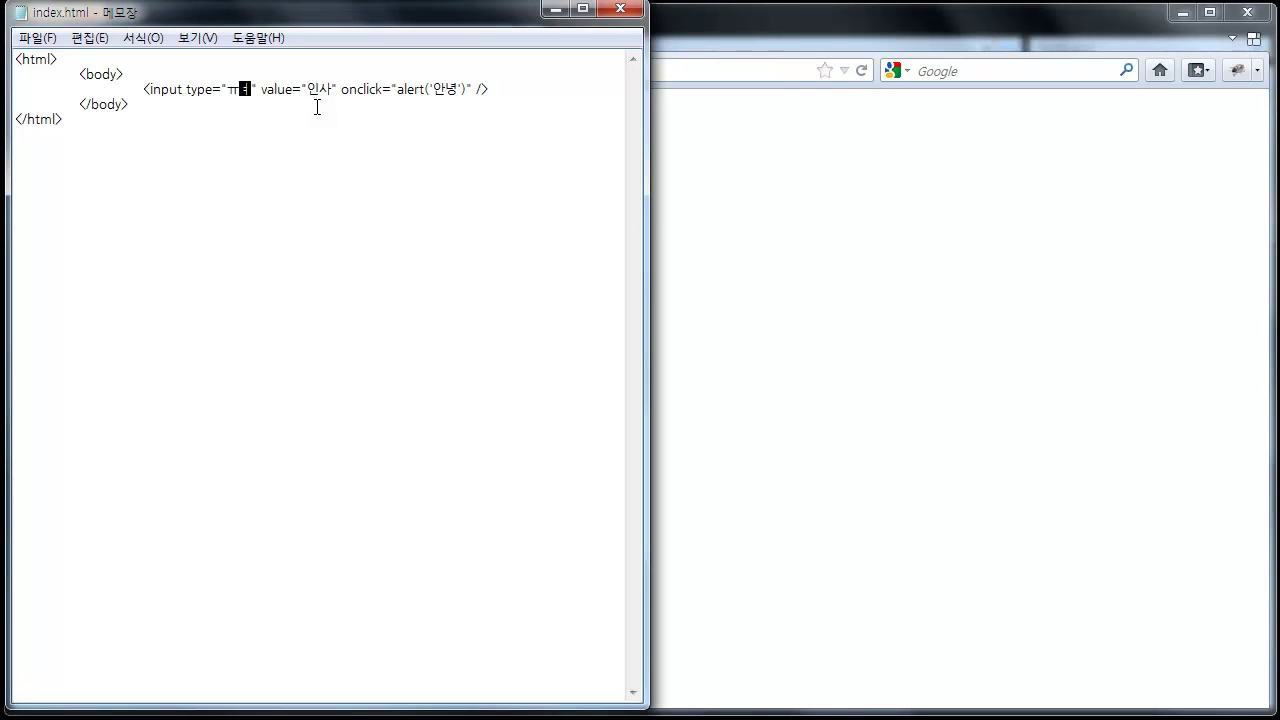
key("BackSpace")
key("BackSpace")
key("BackSpace")
key("BackSpace")
type("button")
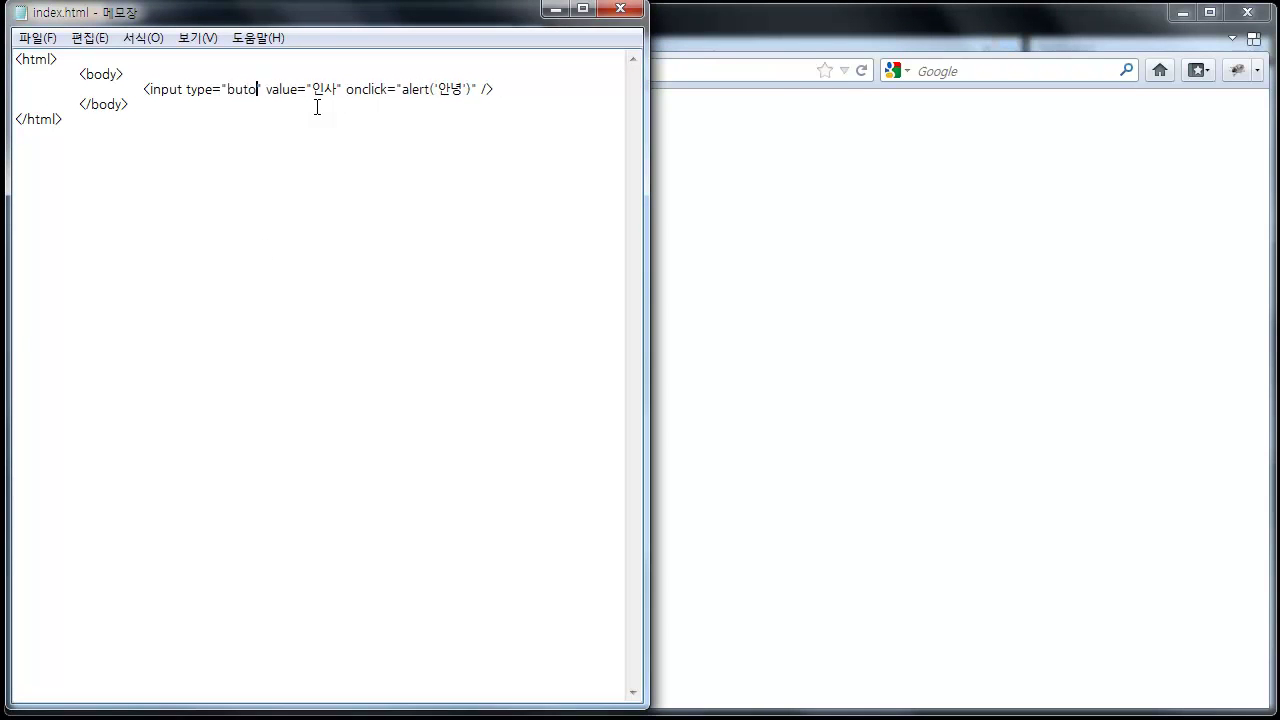
key("BackSpace")
key("BackSpace")
key("BackSpace")
type("ton")
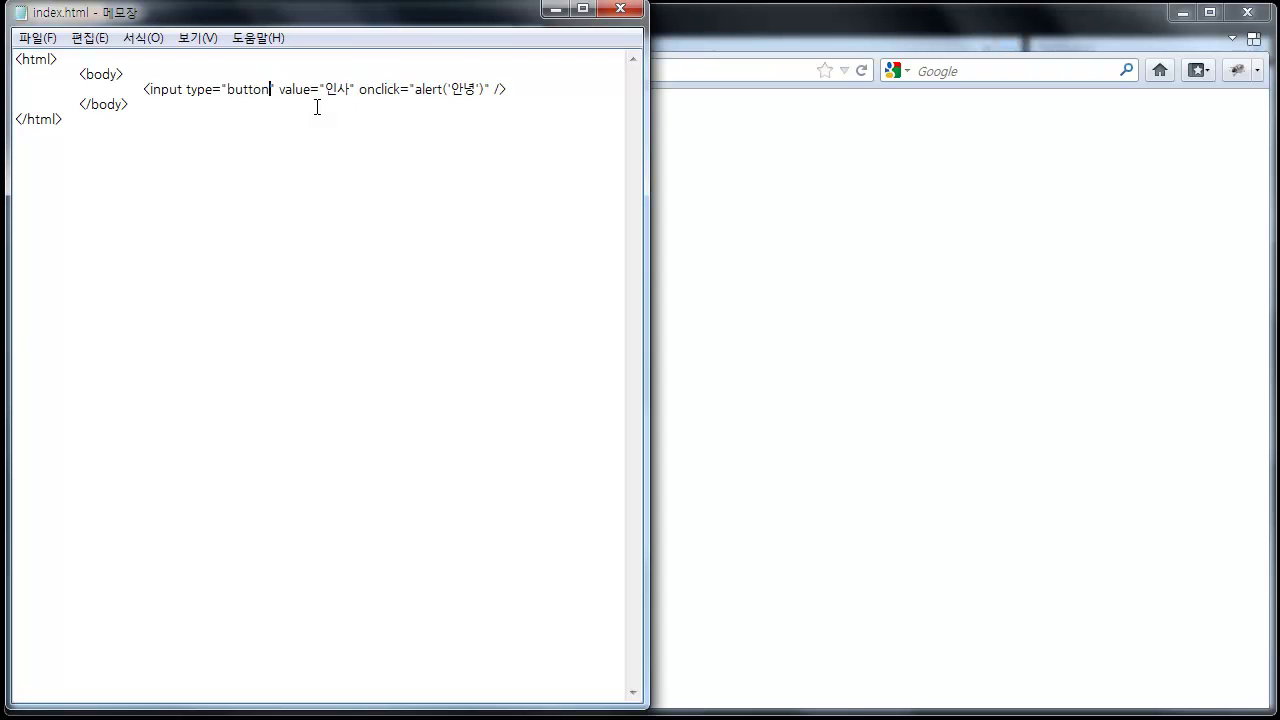
Step: Switch to Firefox, reload index.html, and test the 인사 button, dismissing its alert
left_click(868, 377)
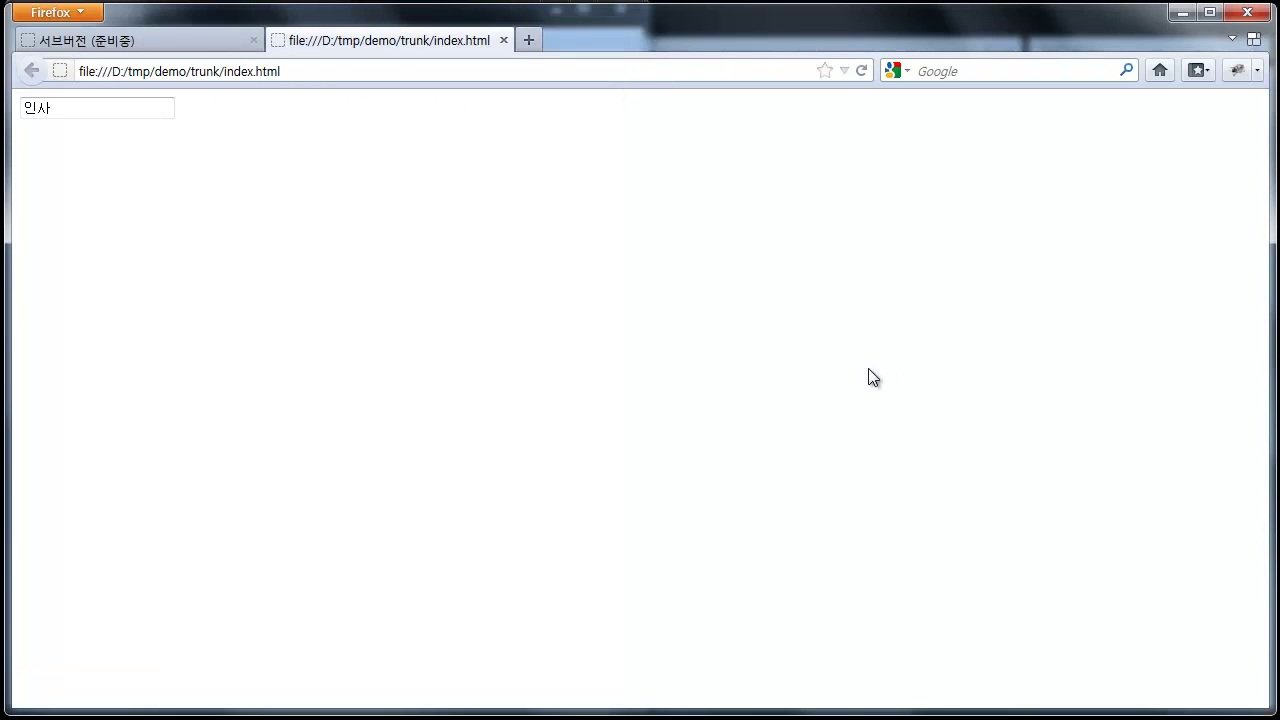
key("F5")
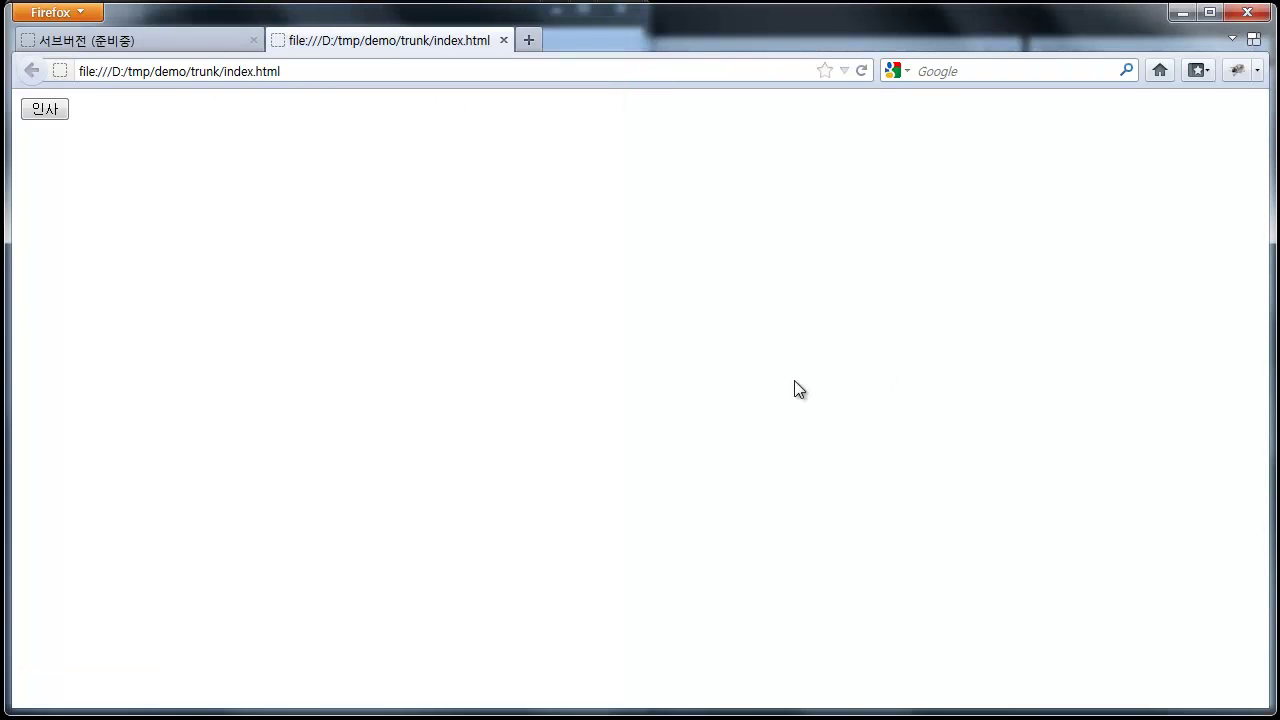
left_click(51, 110)
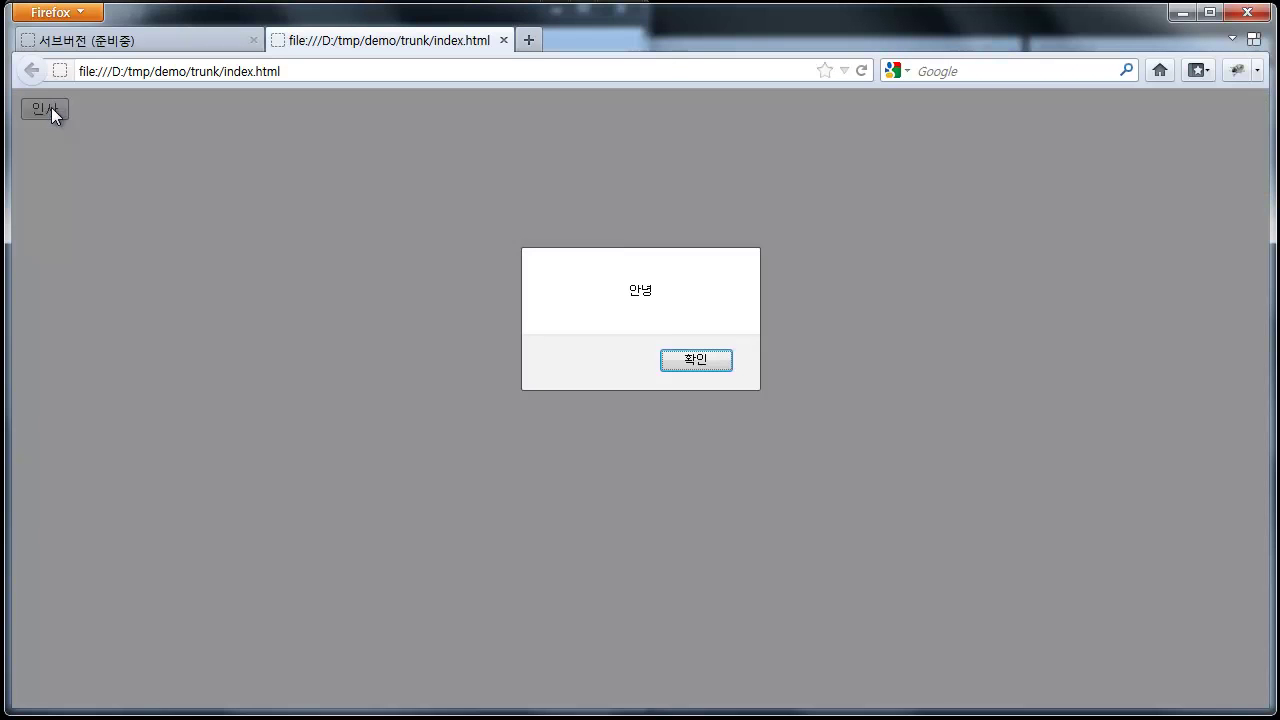
left_click(695, 360)
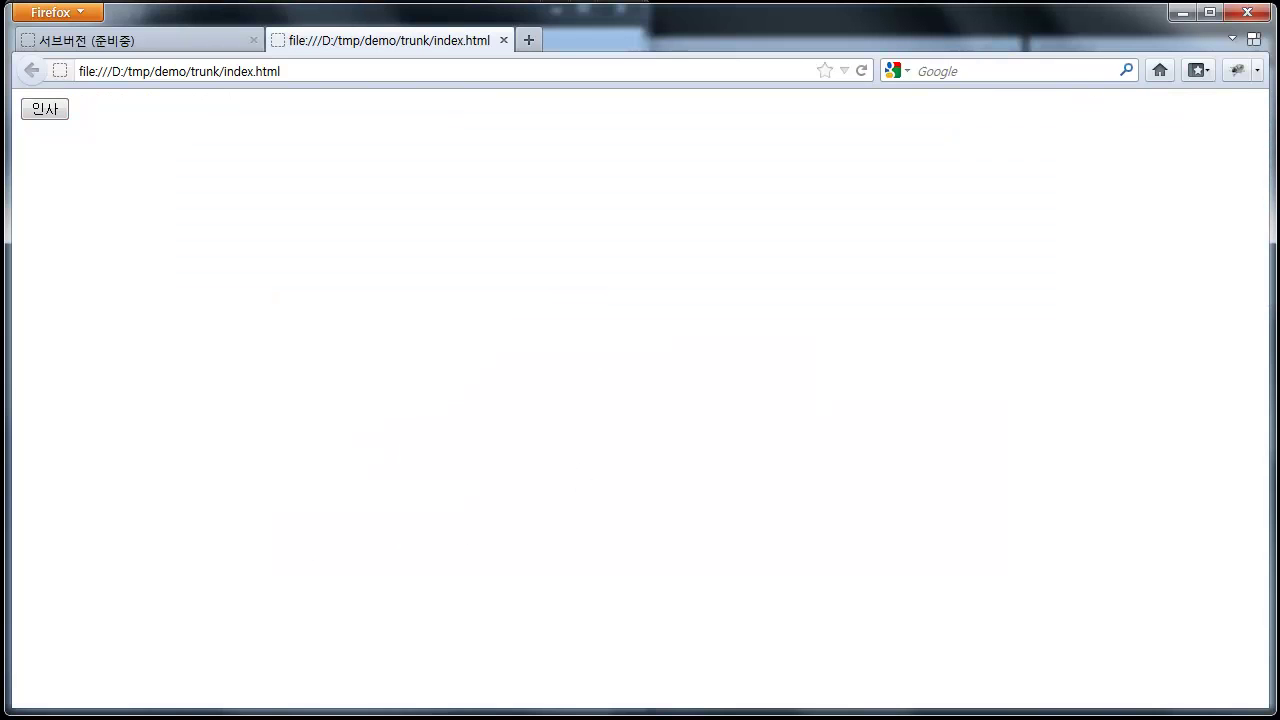
Step: Return to the trunk folder and commit index.html to SVN with the message "인사기능추가"
key("alt+Tab")
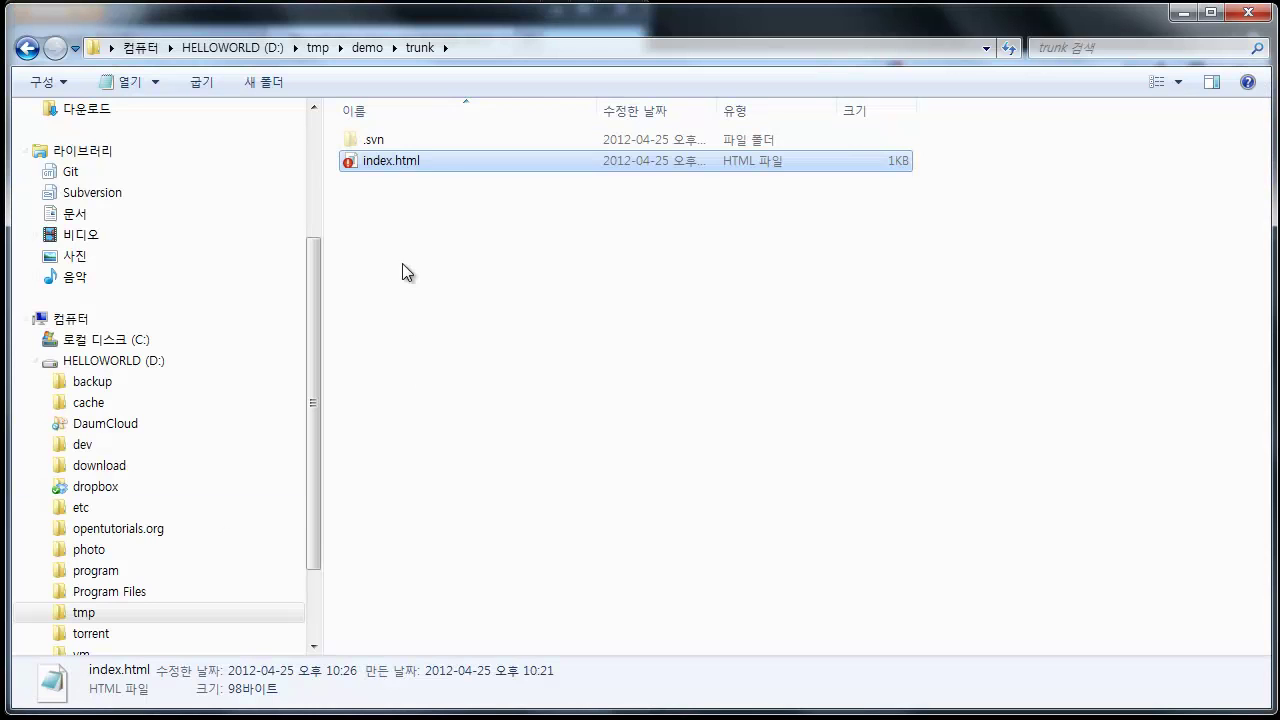
right_click(415, 160)
left_click(550, 422)
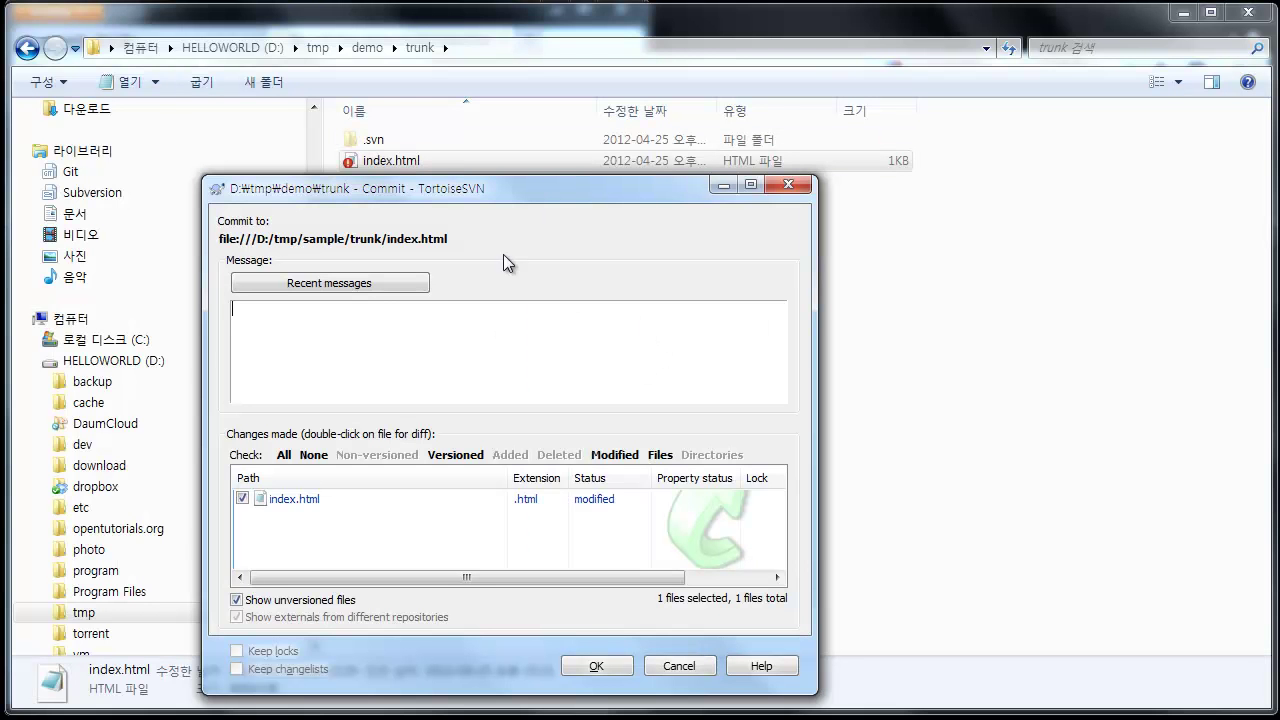
left_click_drag(527, 199, 545, 151)
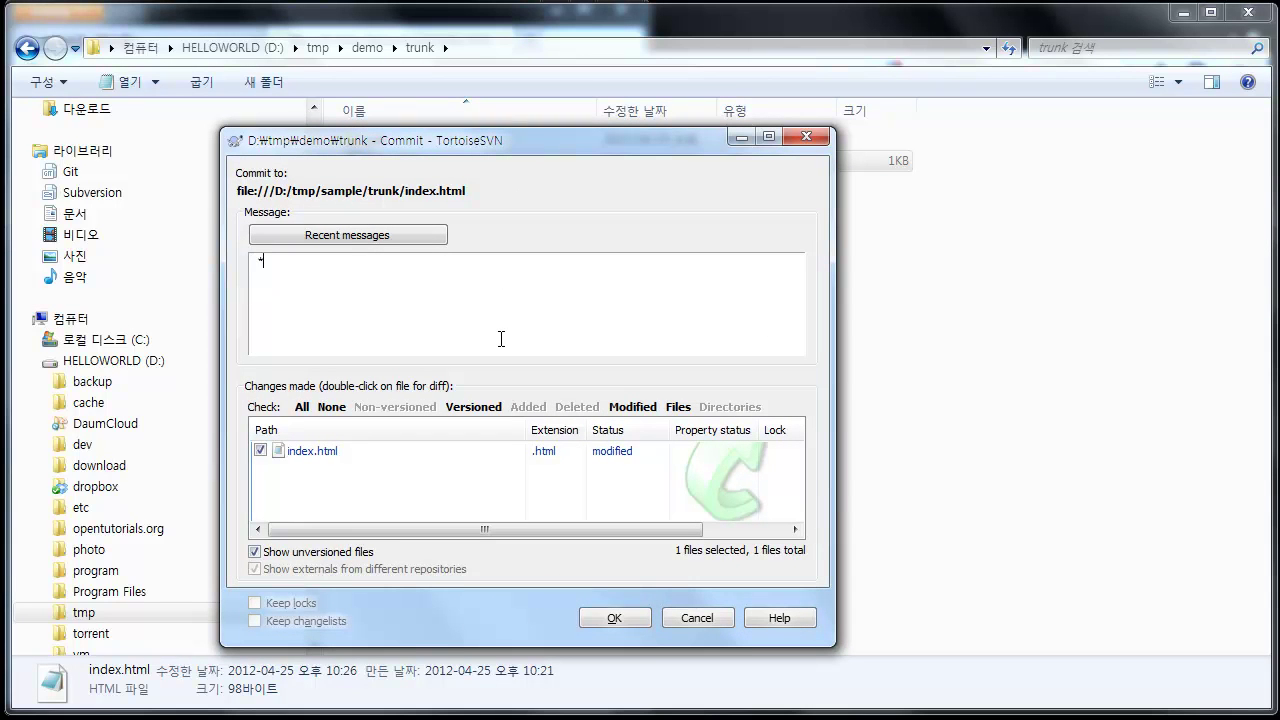
type("인사기능추가")
key("ctrl+Return")
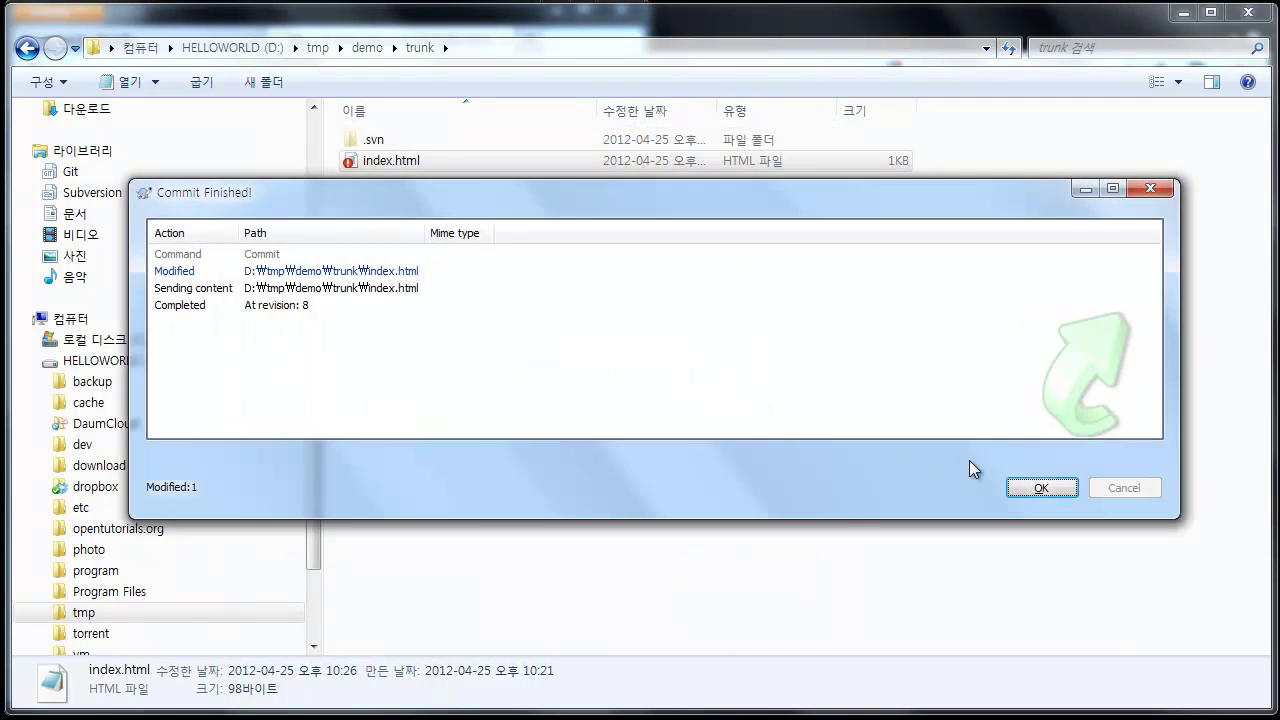
left_click(1041, 488)
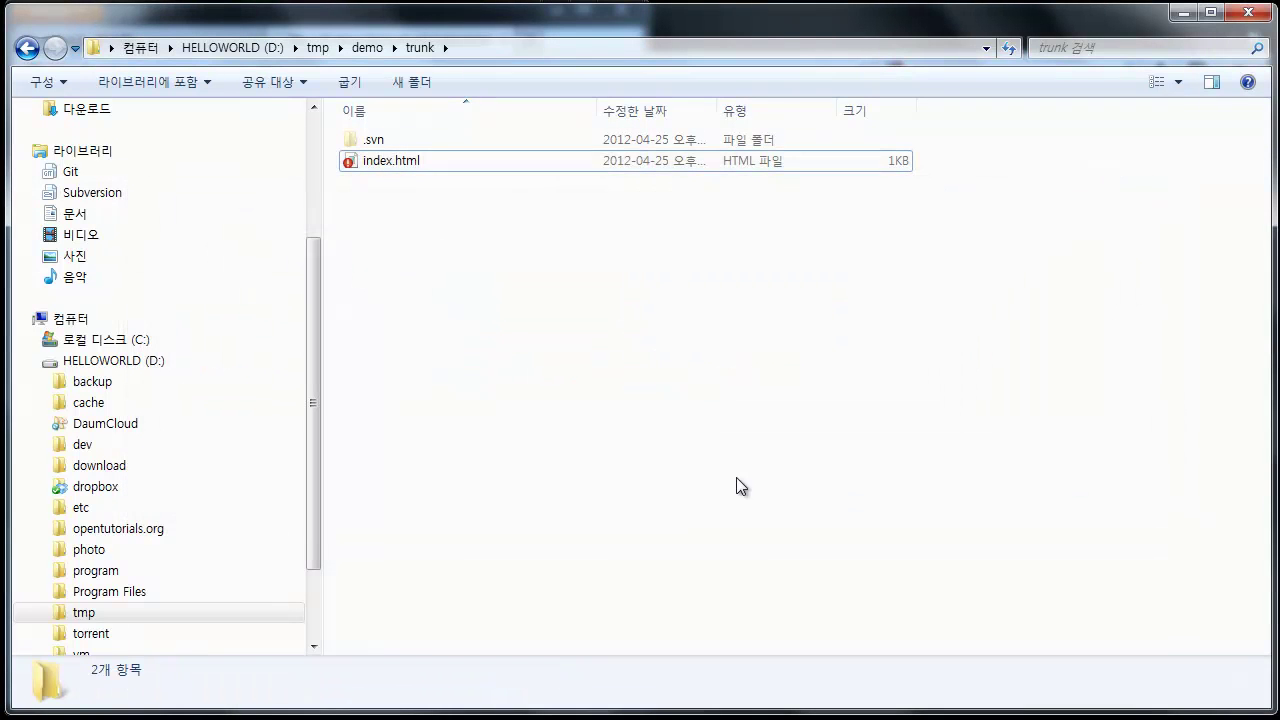
left_click(374, 162)
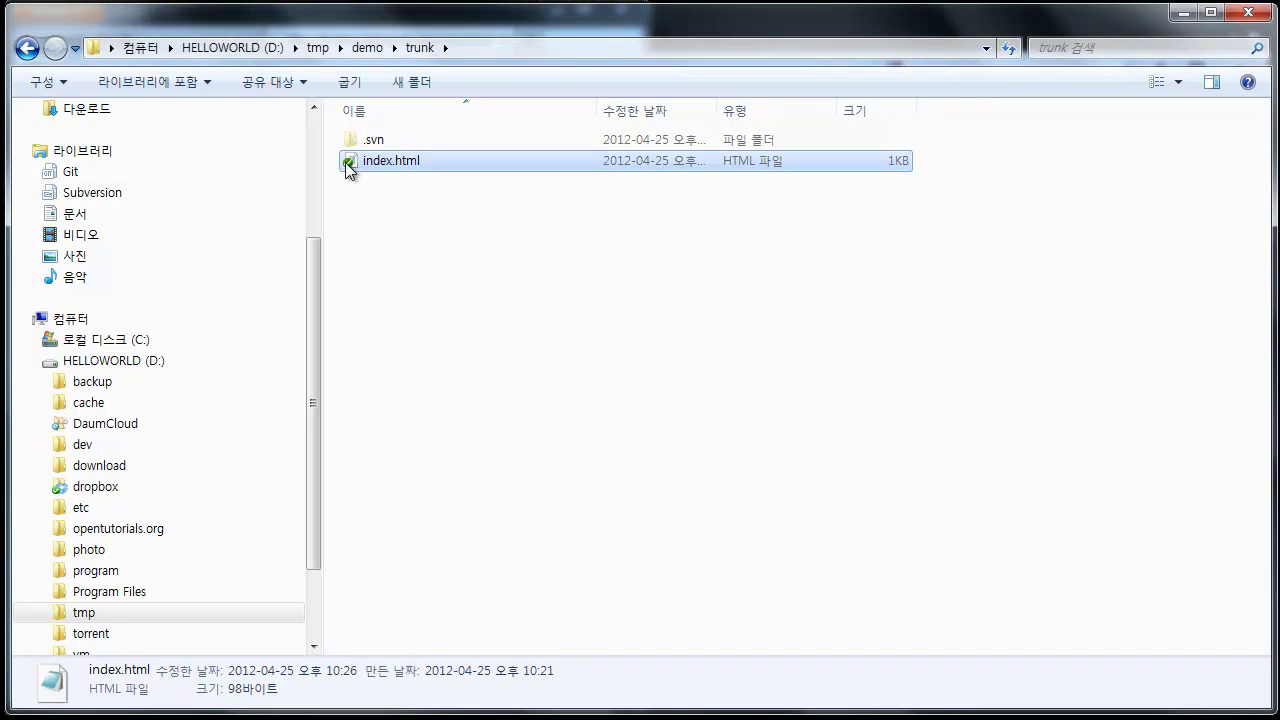
left_click(415, 296)
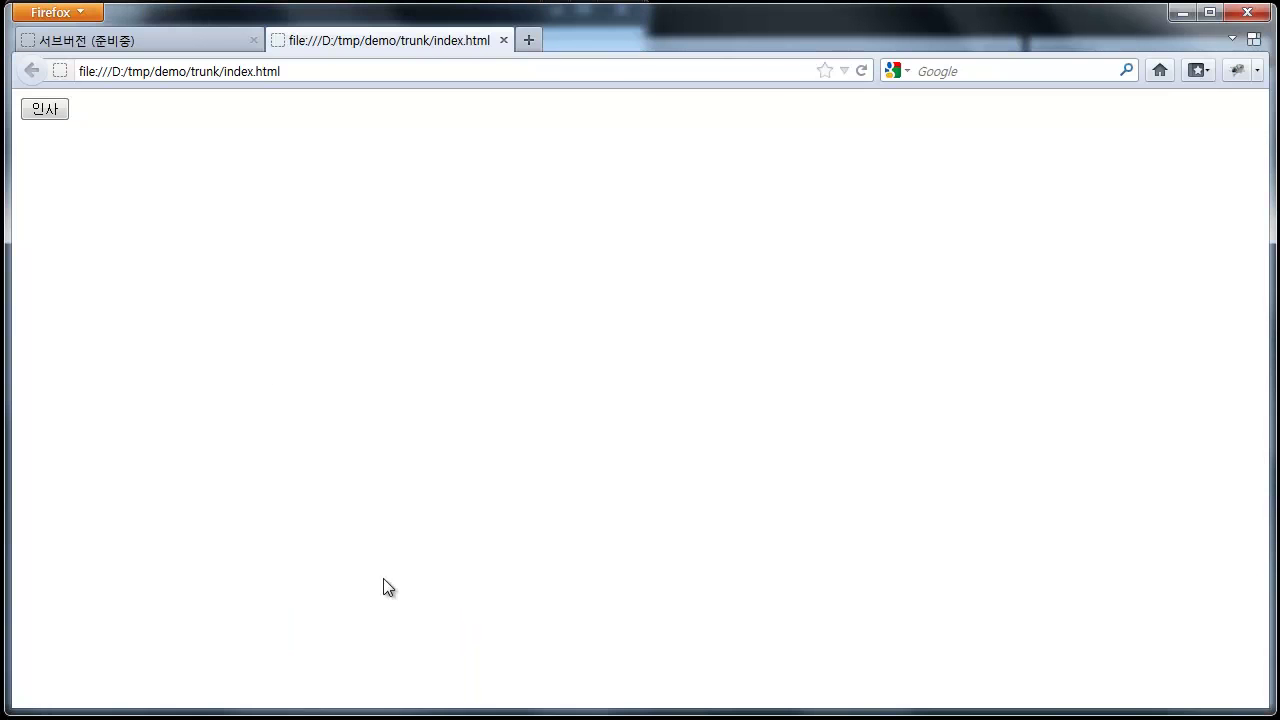
Step: Test the 인사 button's greeting alert several times in Firefox, dismissing each alert, and return to the trunk folder
left_click(44, 108)
key("Return")
left_click(50, 108)
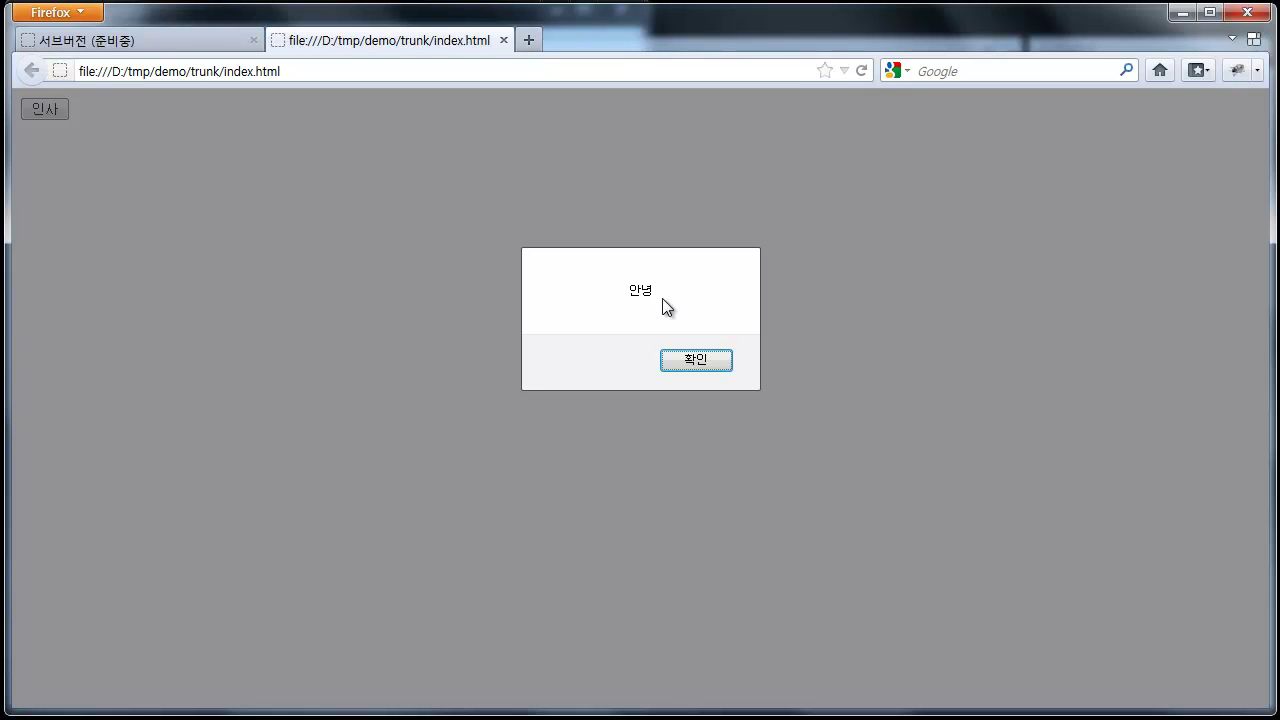
key("Return")
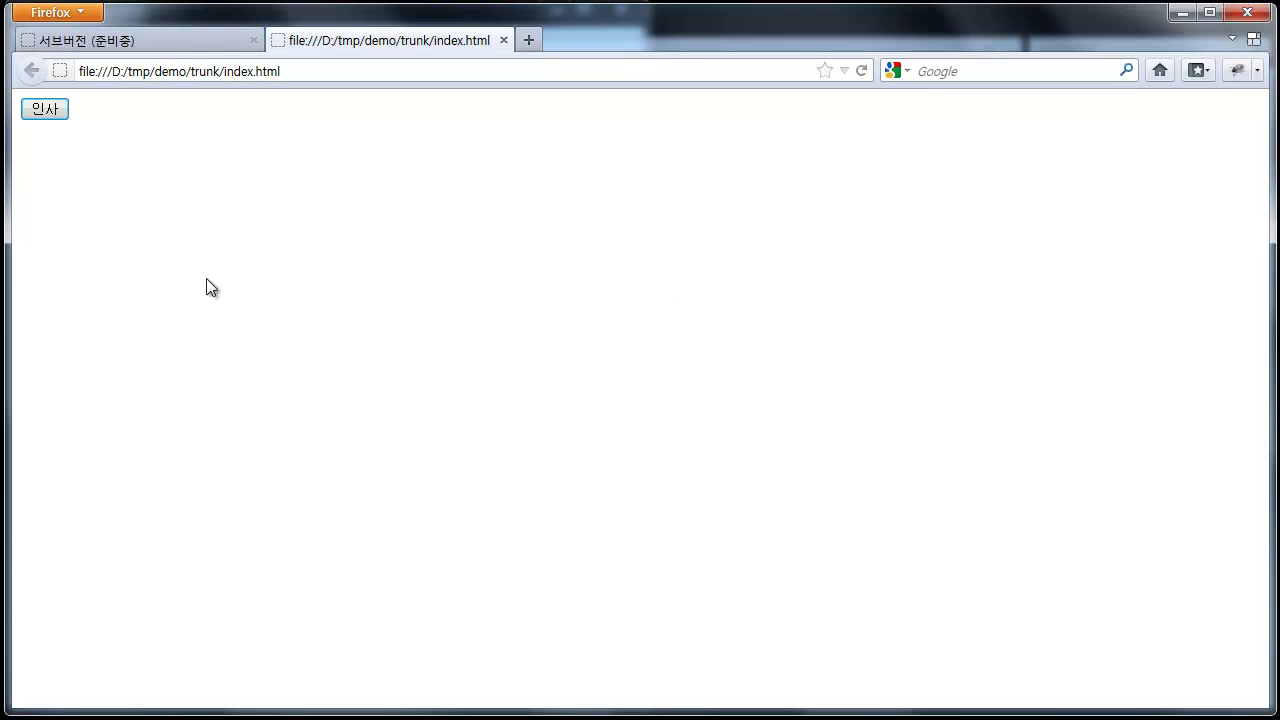
left_click(52, 113)
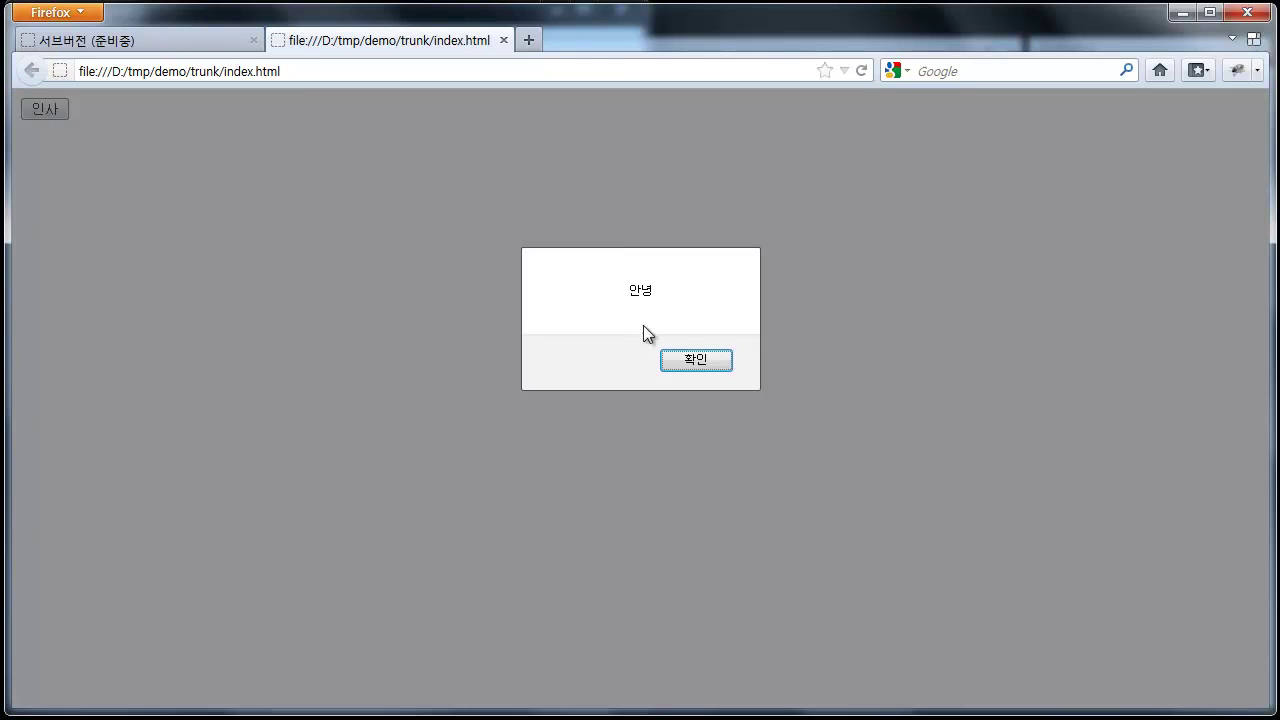
left_click(708, 360)
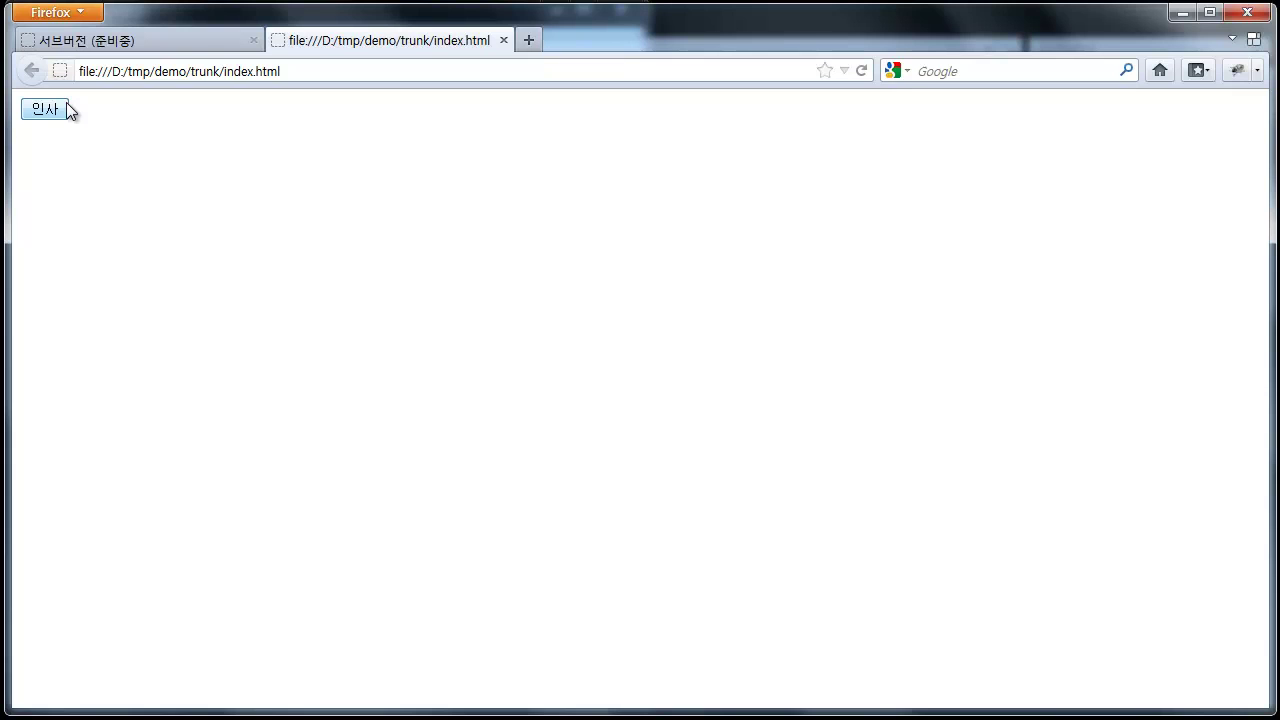
left_click(66, 106)
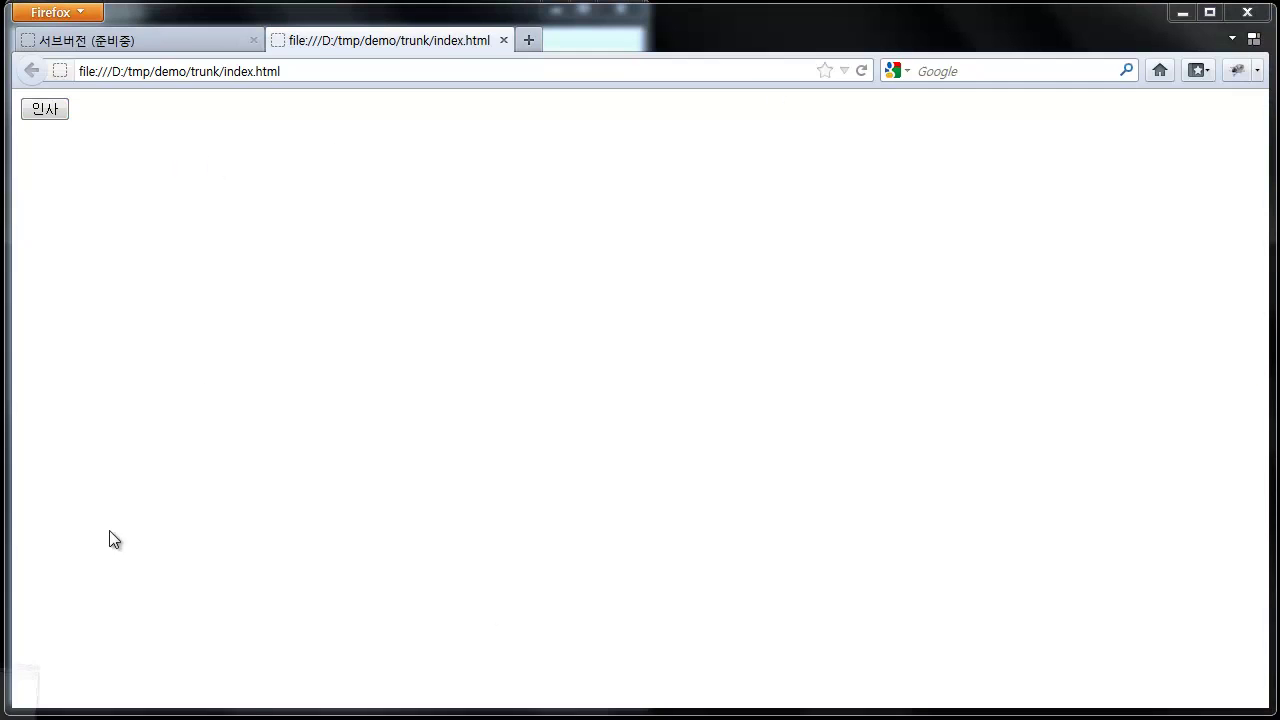
key("alt+Tab")
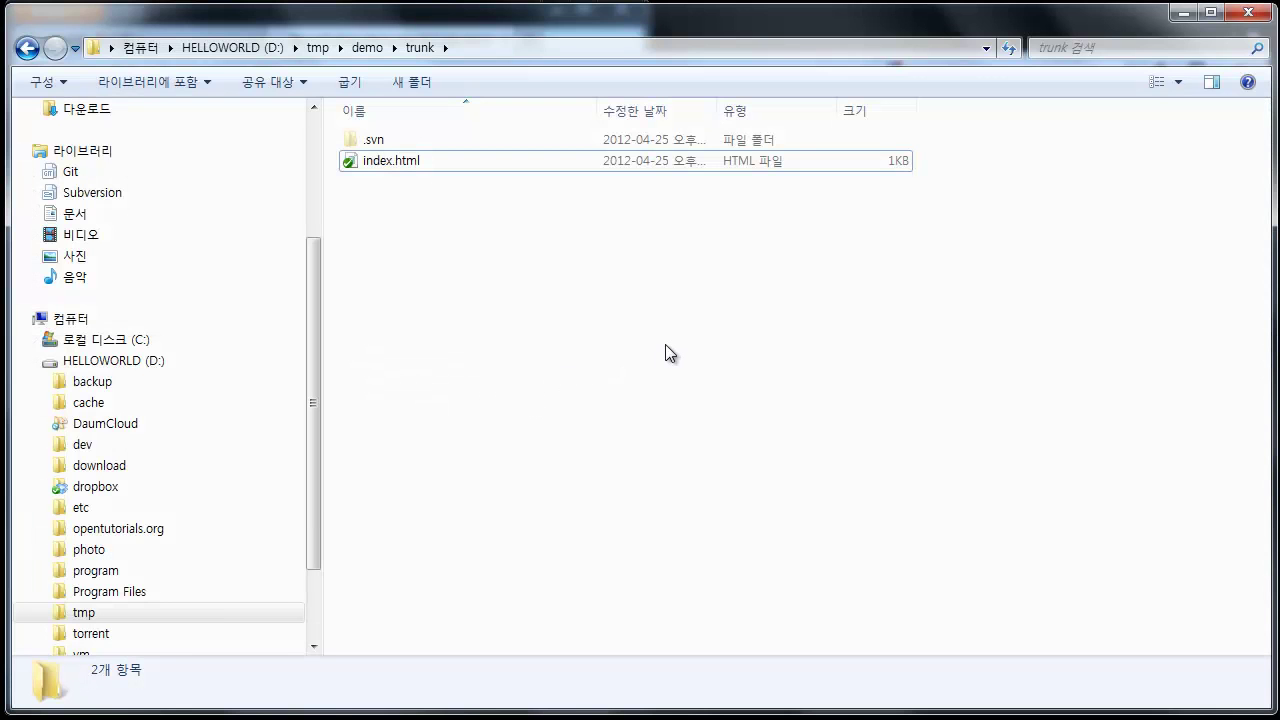
Step: Go up to the demo folder, review the branch, tag and merge diagram on the opentutorials.org page in Firefox, and return to the folder
left_click(375, 52)
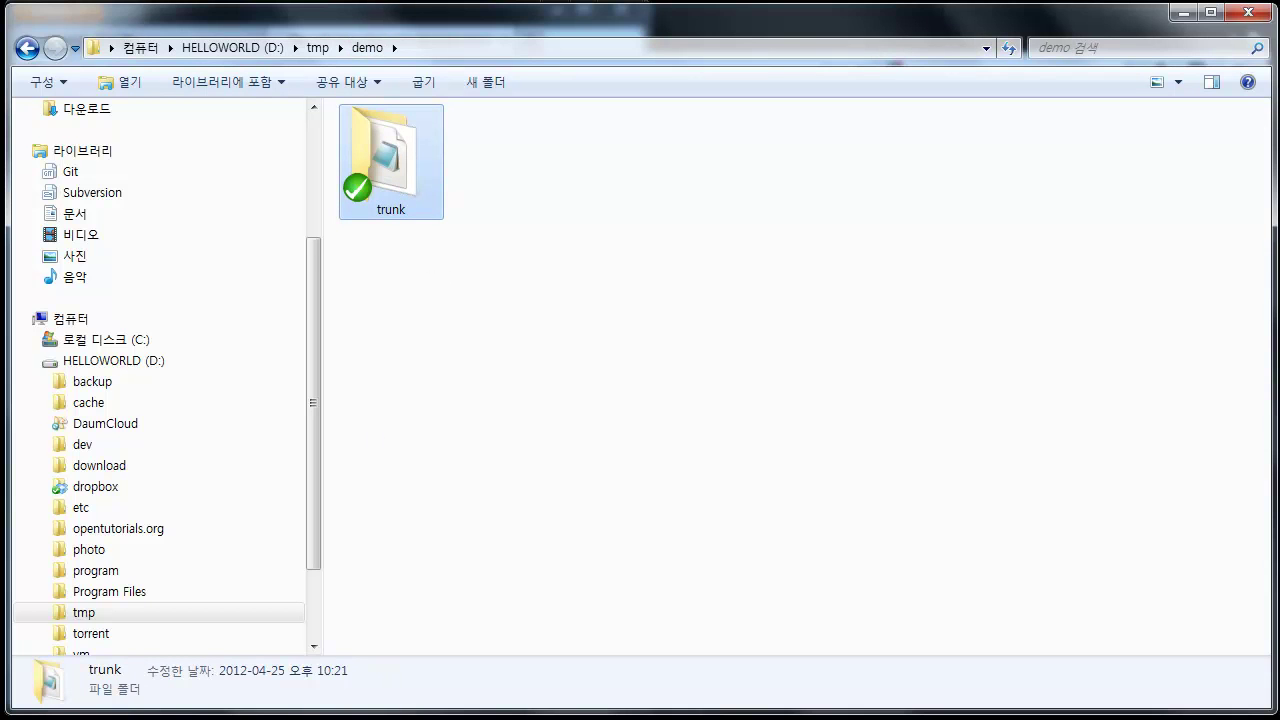
key("alt+Tab")
left_click(161, 39)
scroll(400, 331, "down", 6)
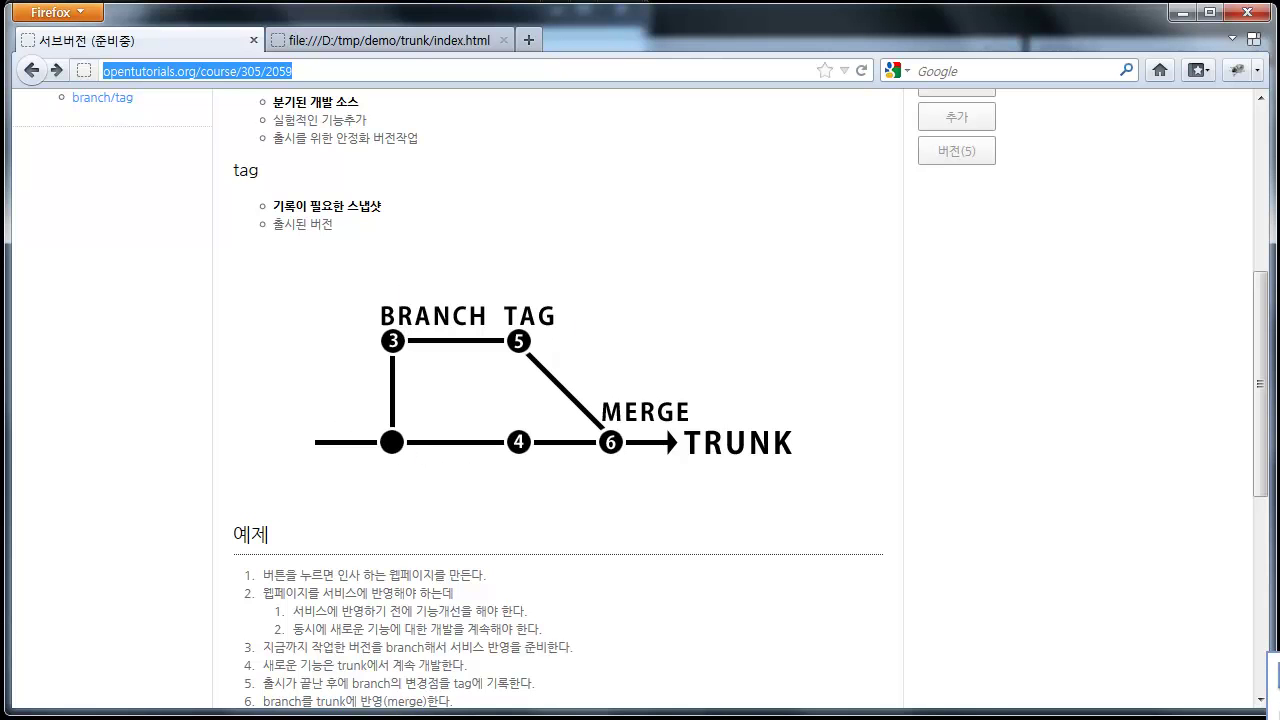
key("alt+Tab")
left_click(414, 271)
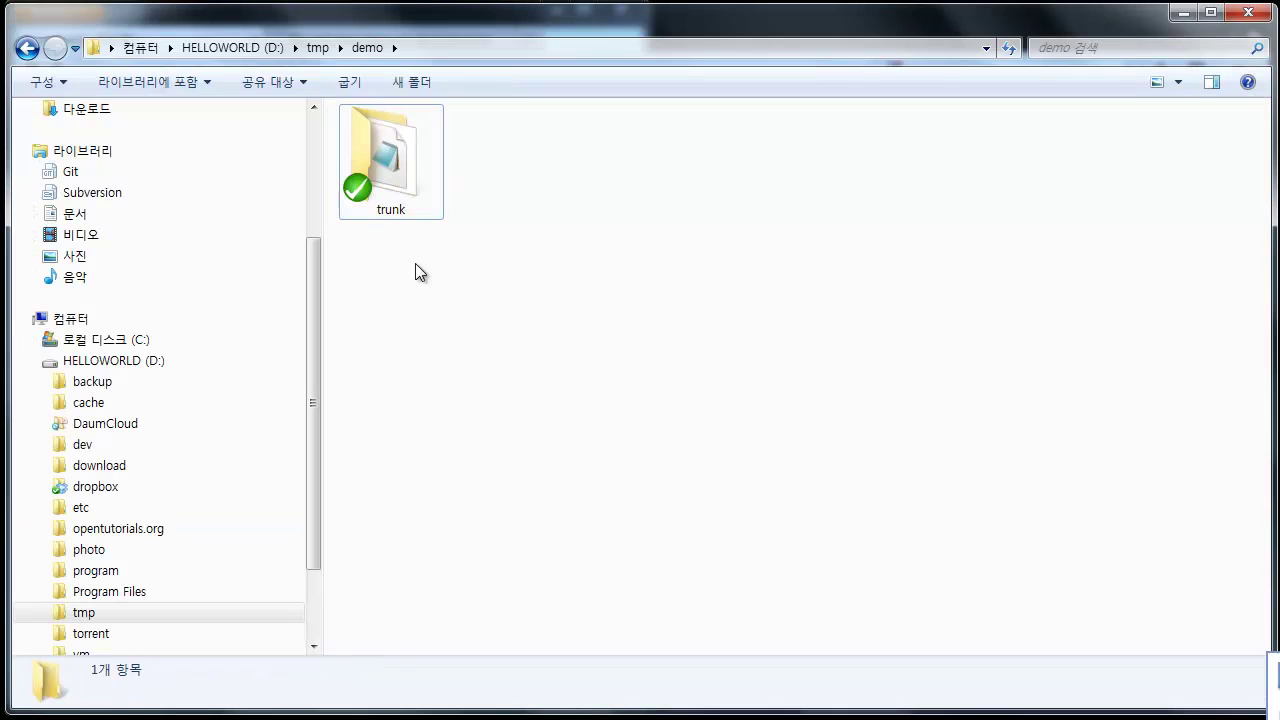
Step: Start a TortoiseSVN branch/tag copy of the trunk folder and place its dialog beside the folder
right_click(403, 168)
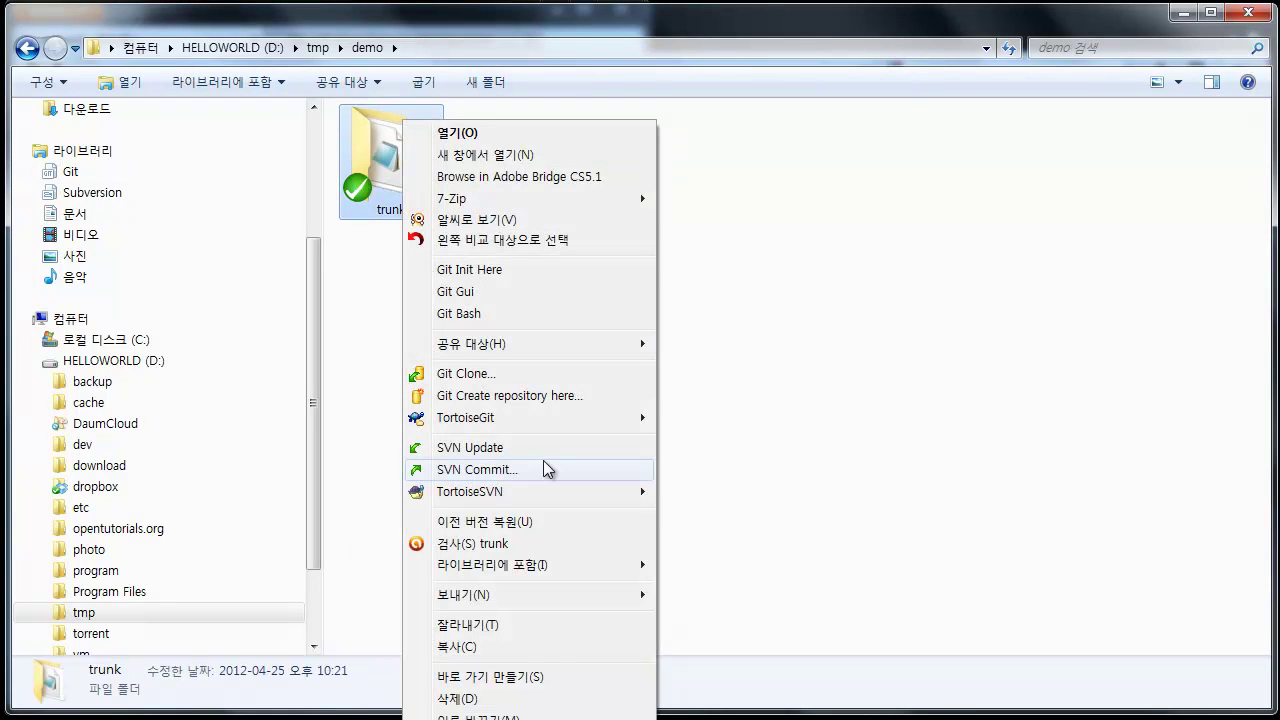
mouse_move(549, 492)
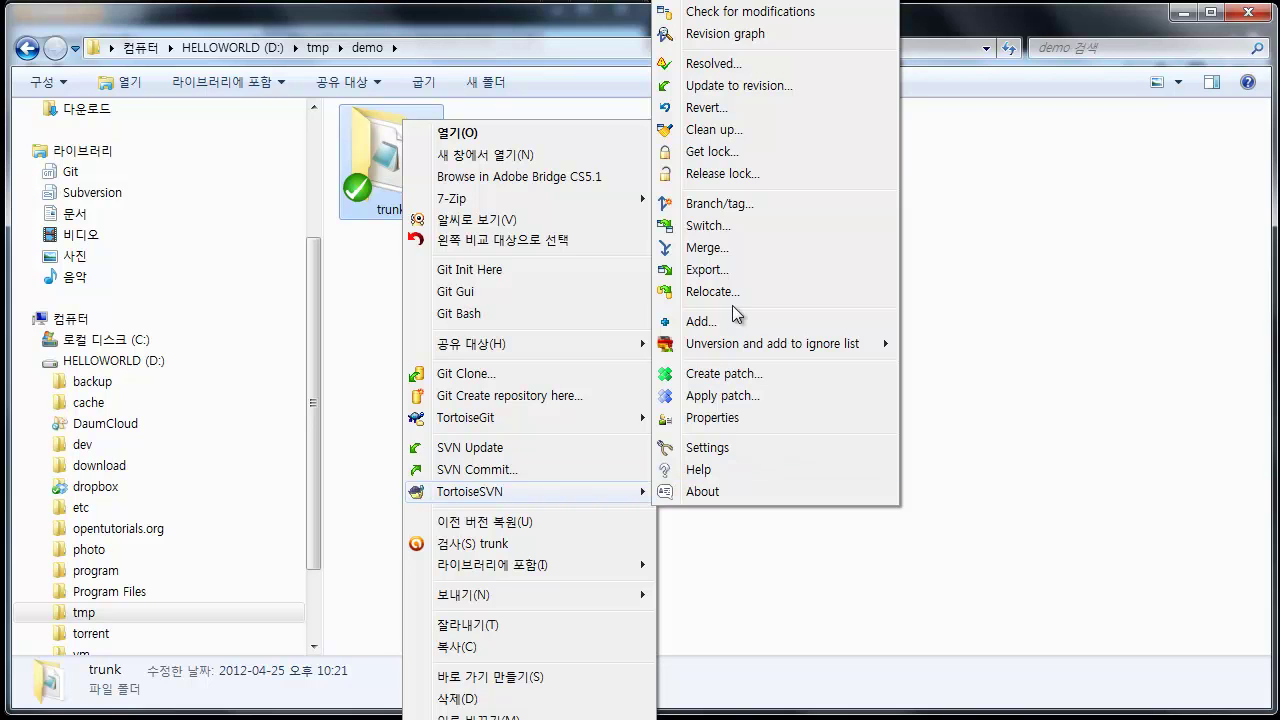
left_click(760, 206)
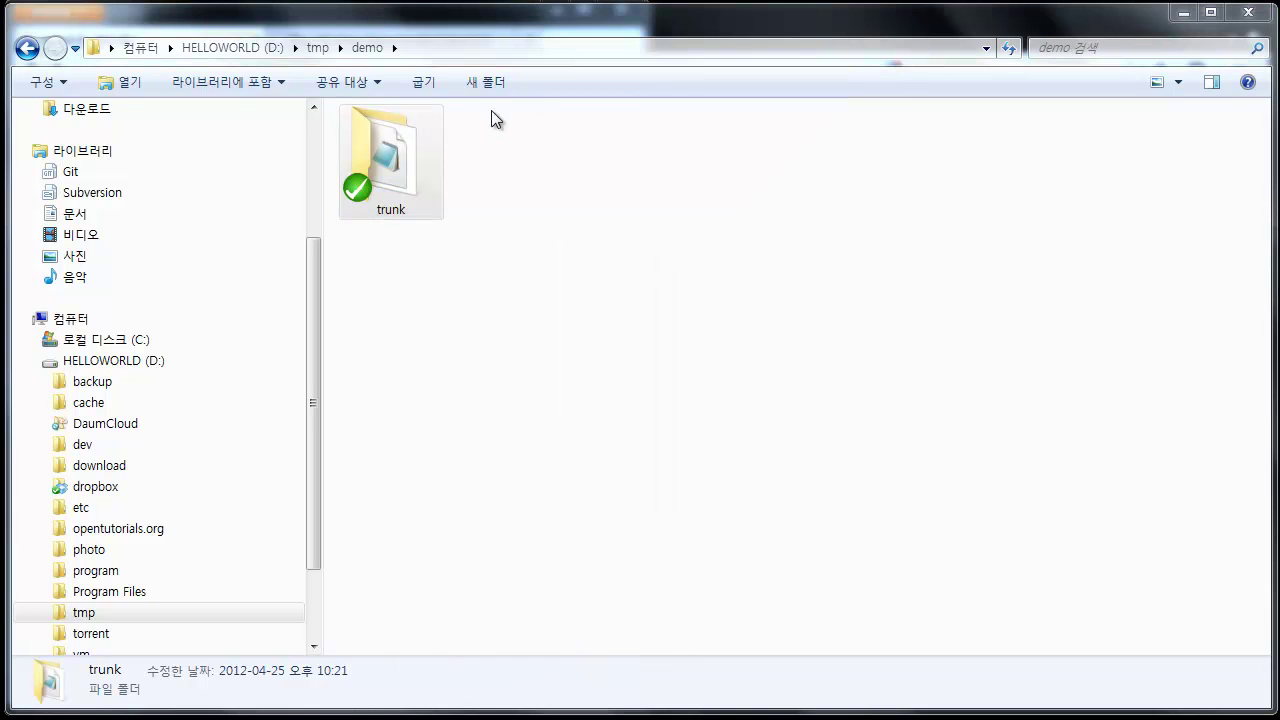
right_click(388, 120)
mouse_move(504, 492)
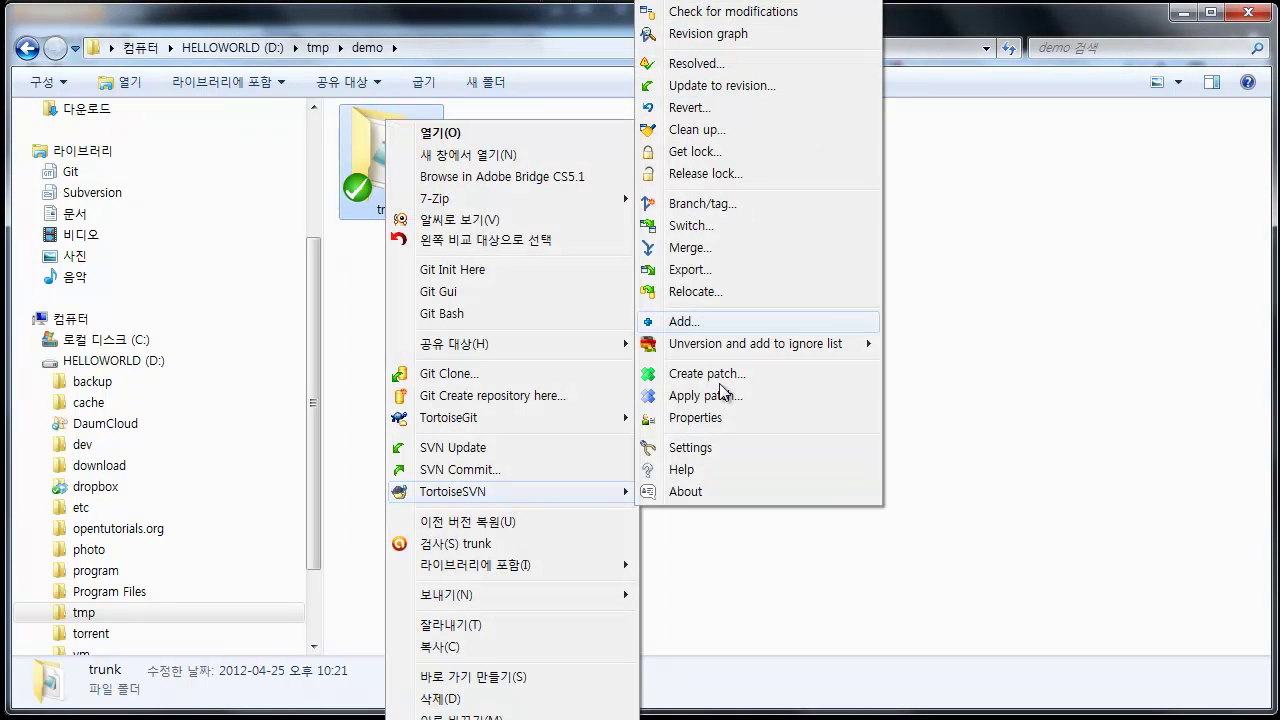
left_click(723, 206)
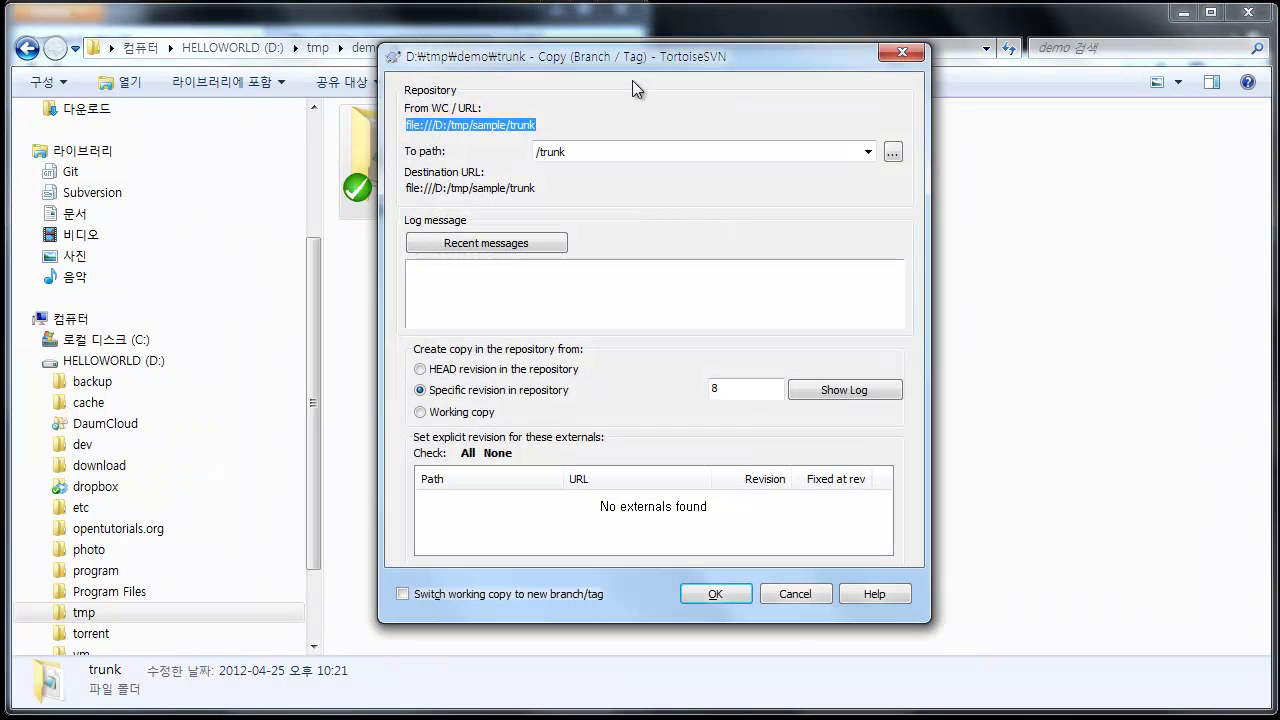
left_click_drag(632, 54, 588, 85)
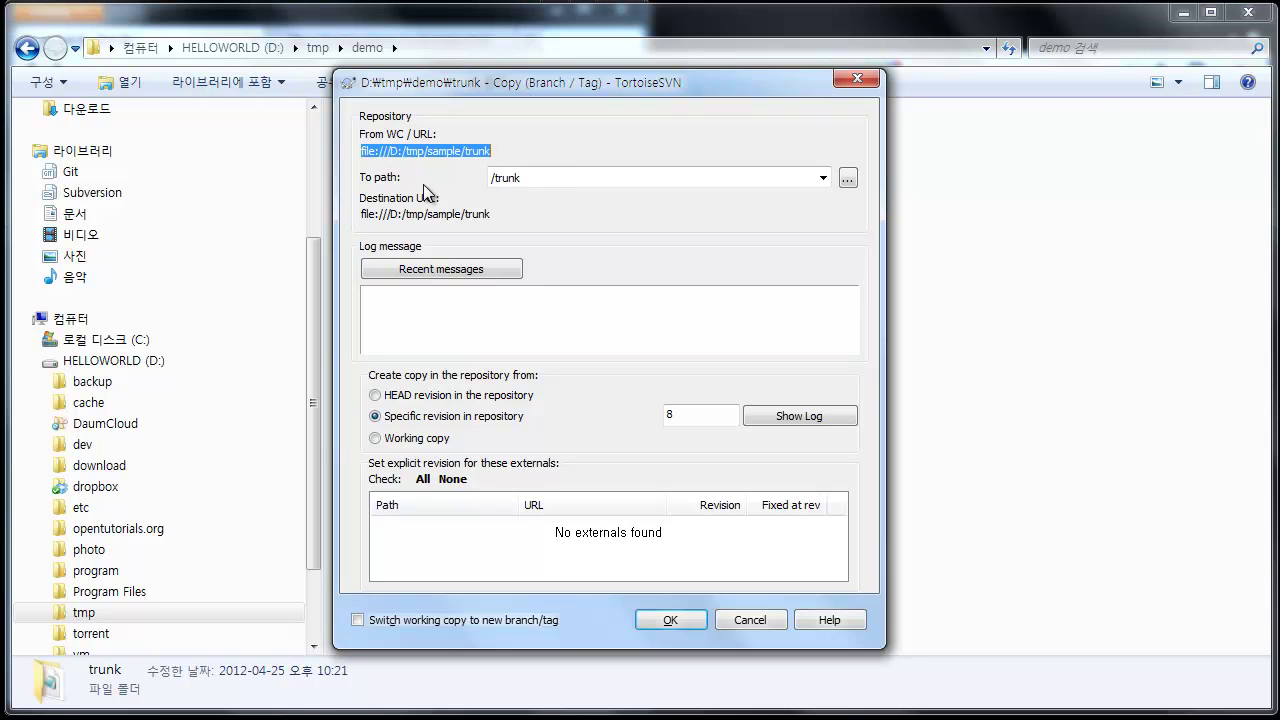
left_click_drag(496, 84, 783, 85)
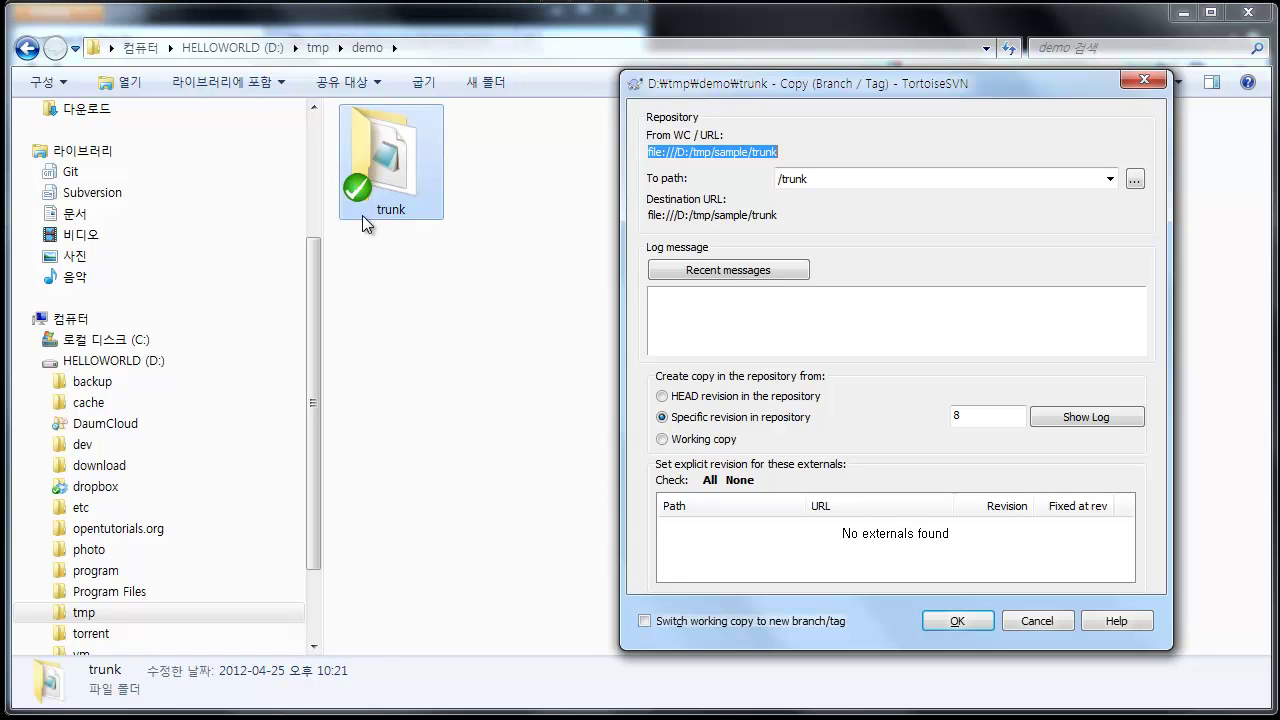
left_click_drag(767, 83, 612, 84)
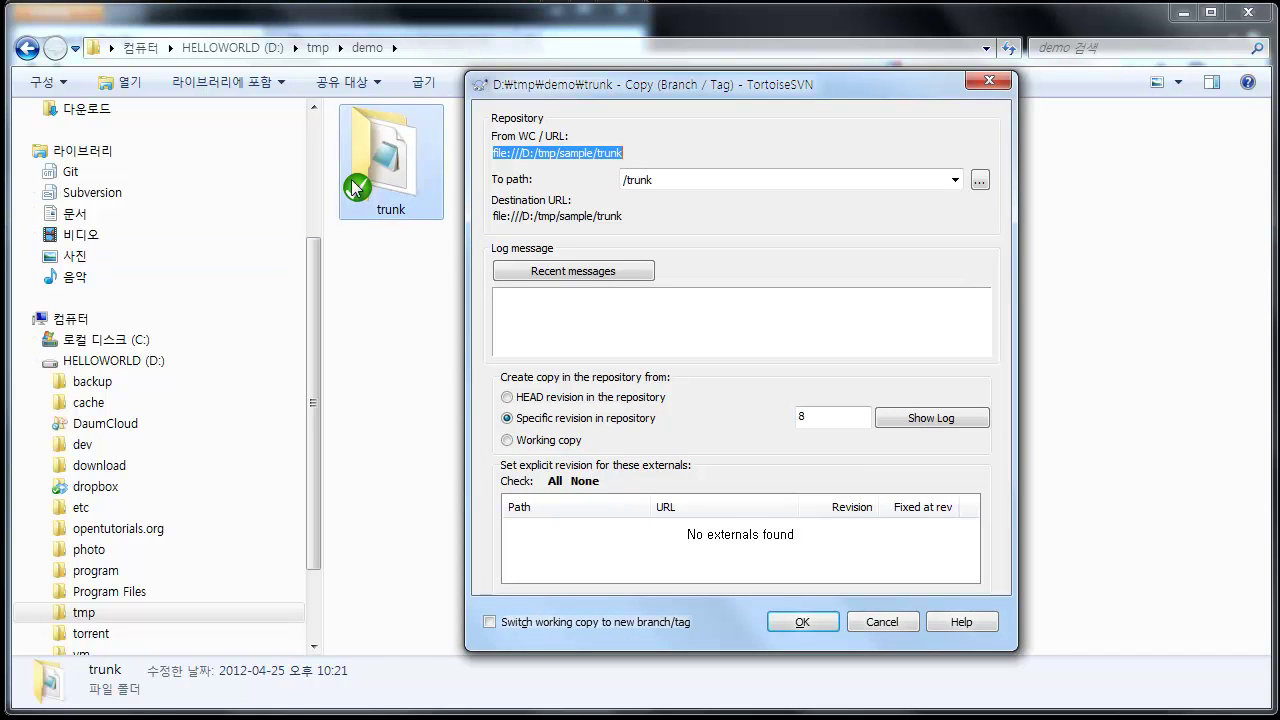
left_click_drag(626, 155, 458, 155)
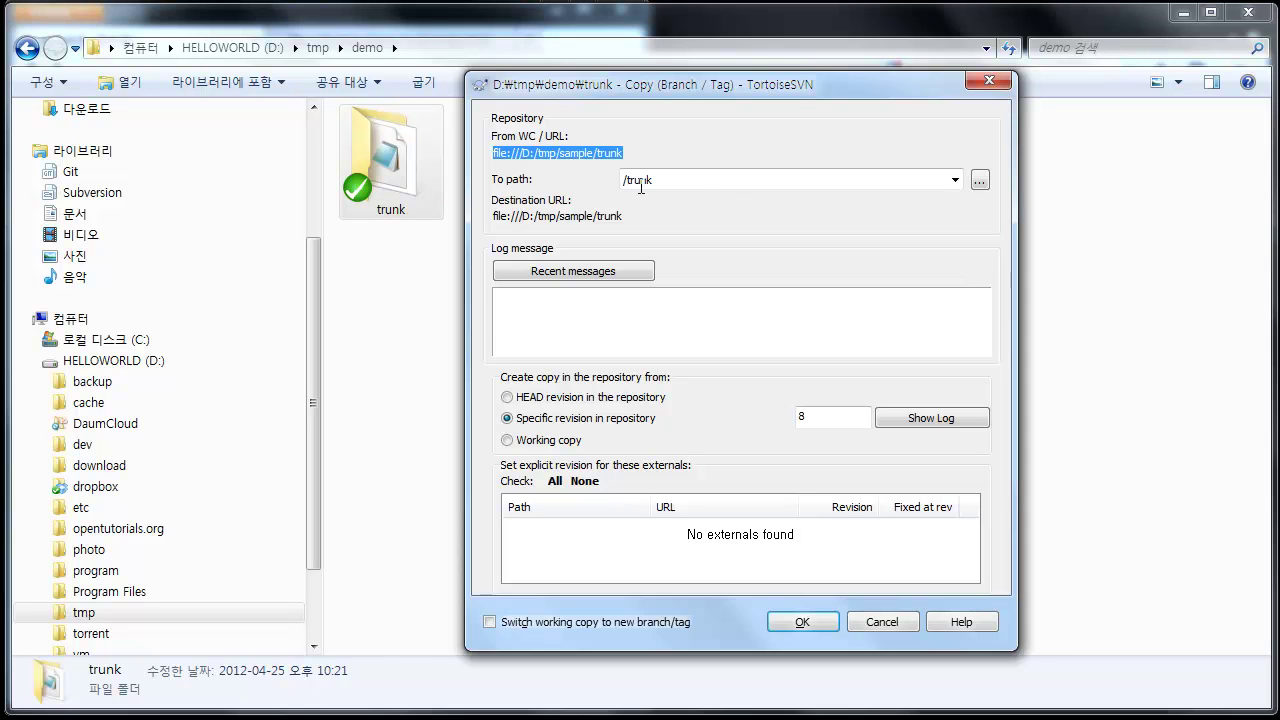
Step: Browse the repository for the copy's destination path and examine the root, trunk and branches folders
key("Tab")
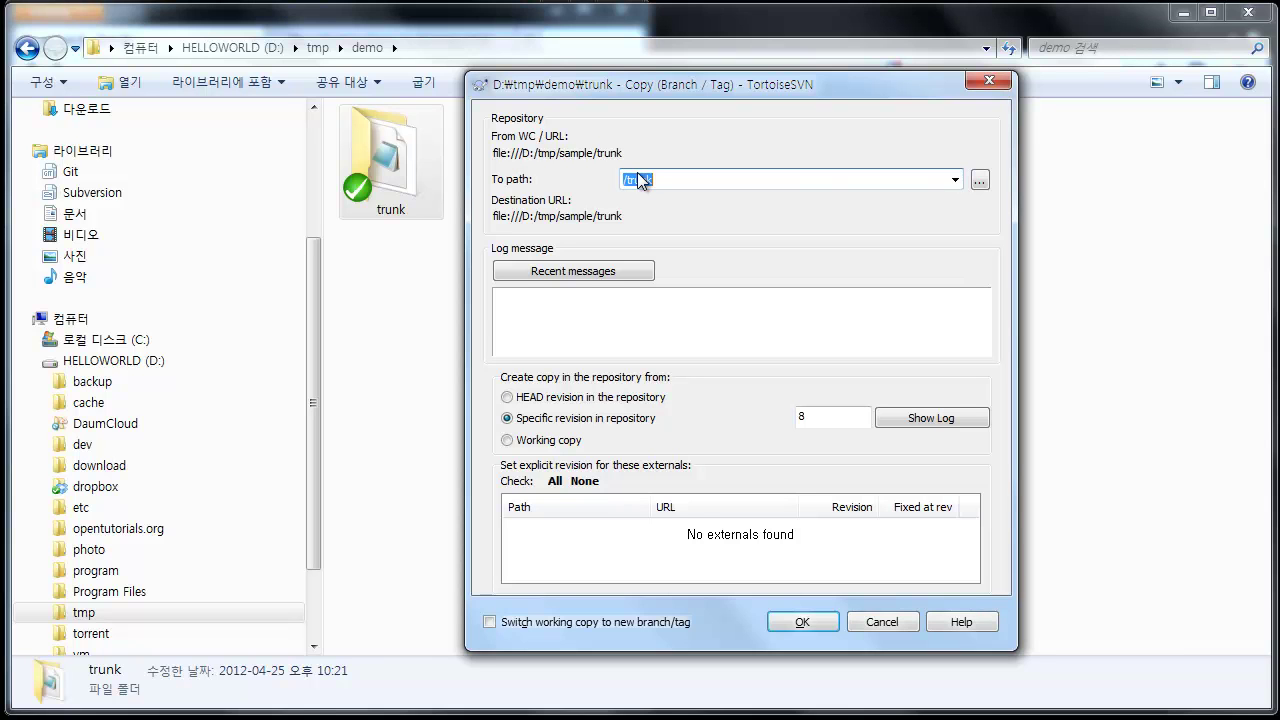
left_click(981, 181)
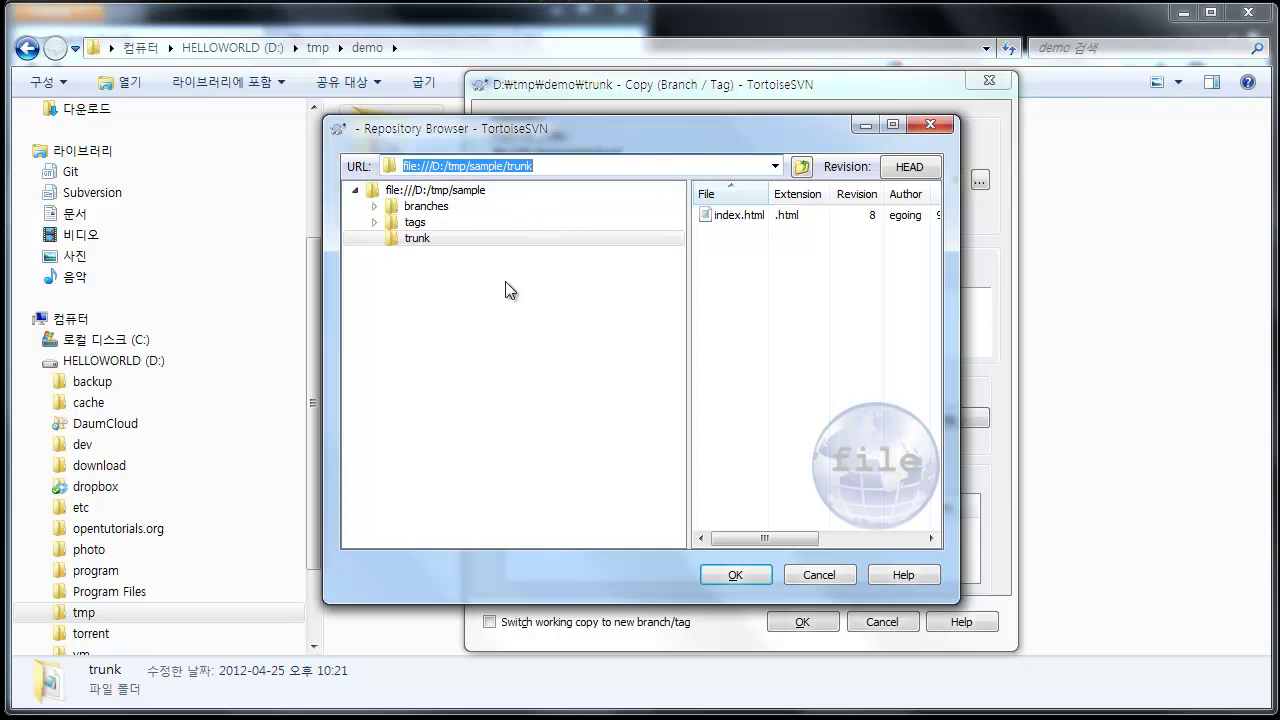
left_click(445, 196)
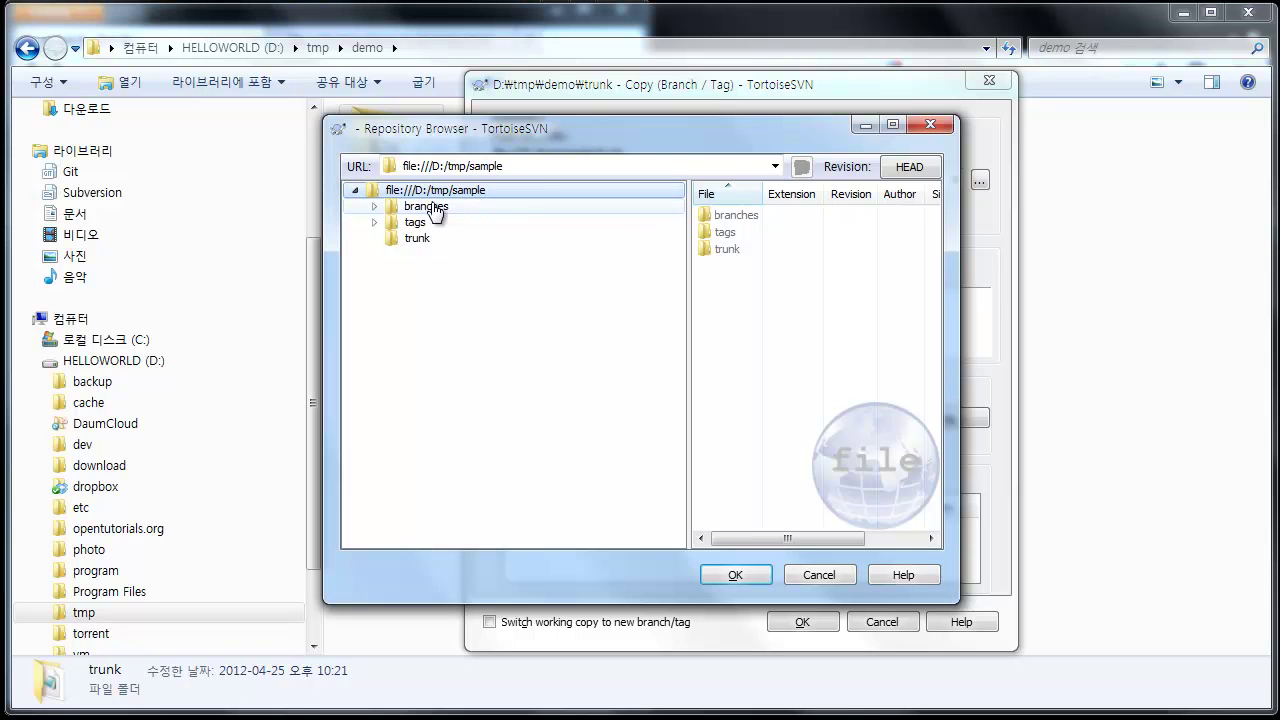
left_click(437, 245)
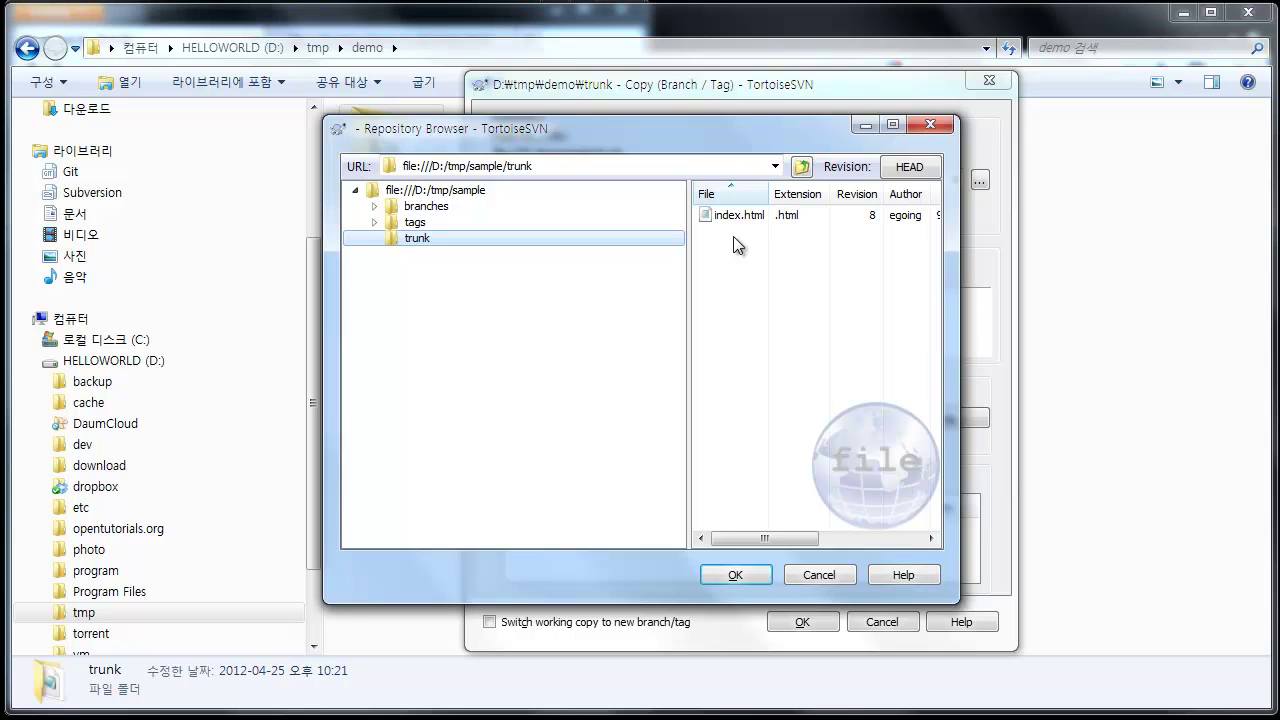
left_click(432, 212)
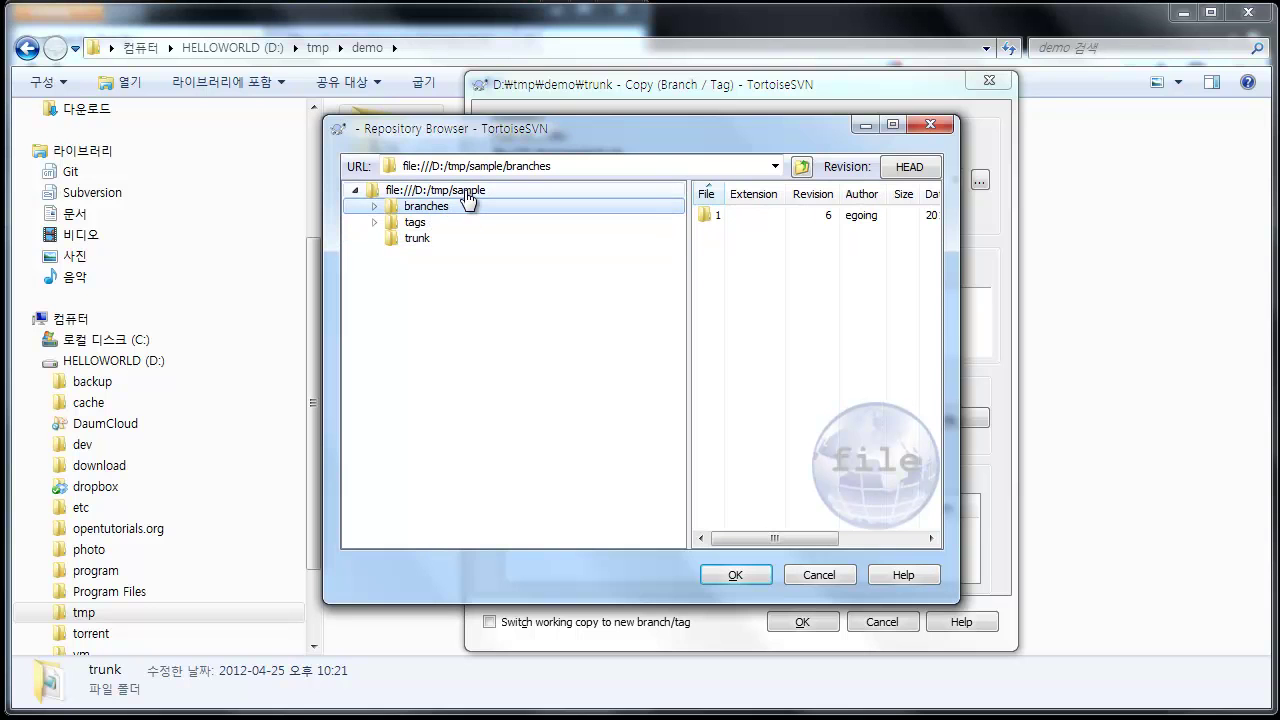
Step: Create a folder named "test" in the repository root with the log message "test 추가"
left_click(466, 193)
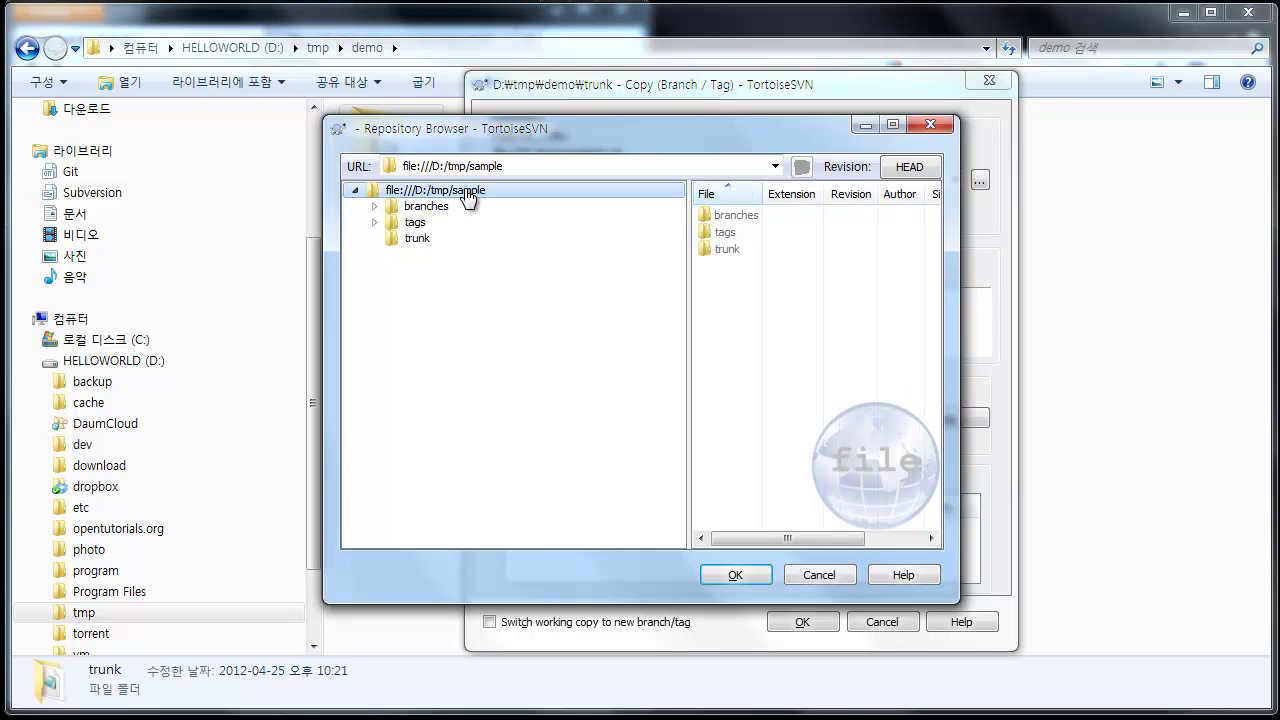
right_click(466, 193)
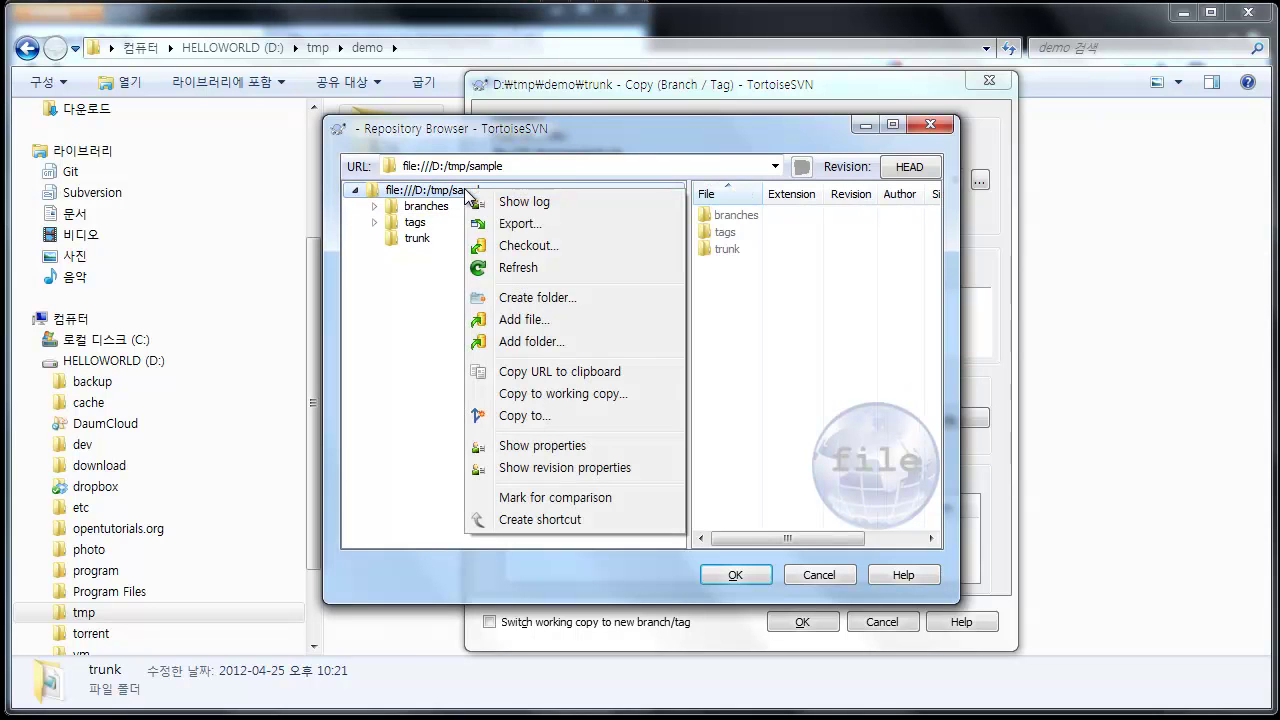
left_click(560, 299)
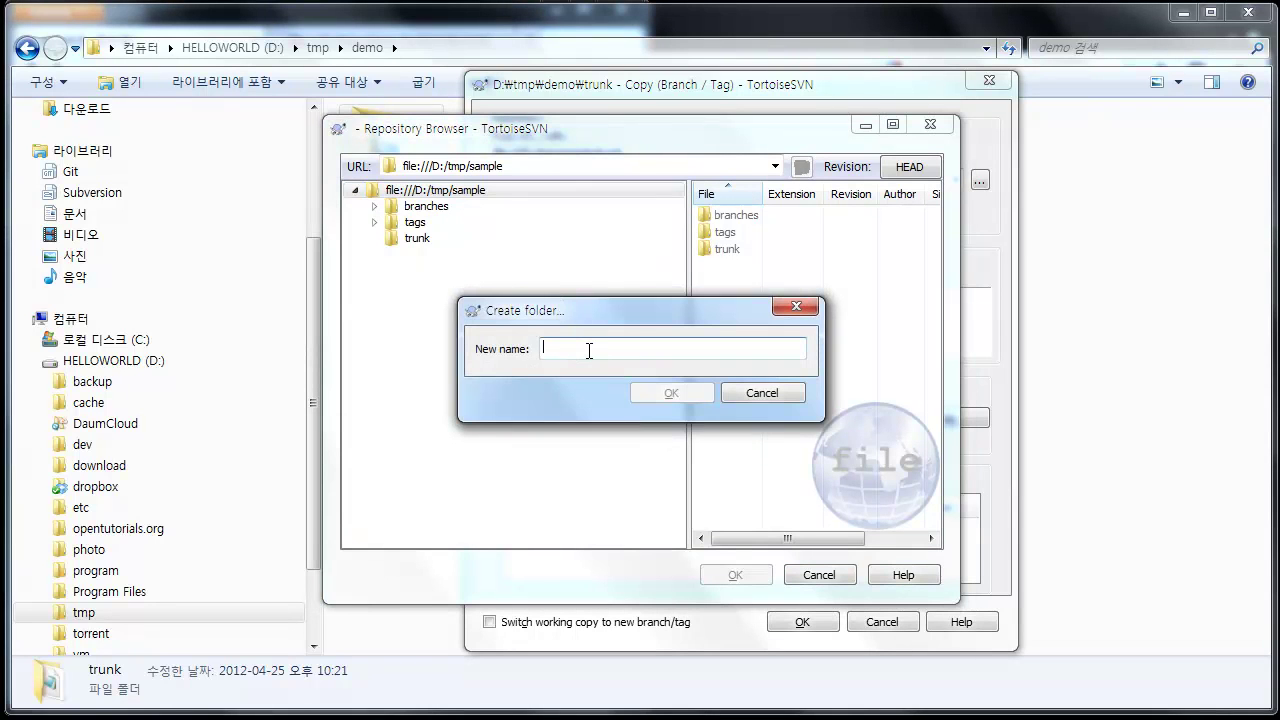
type("test")
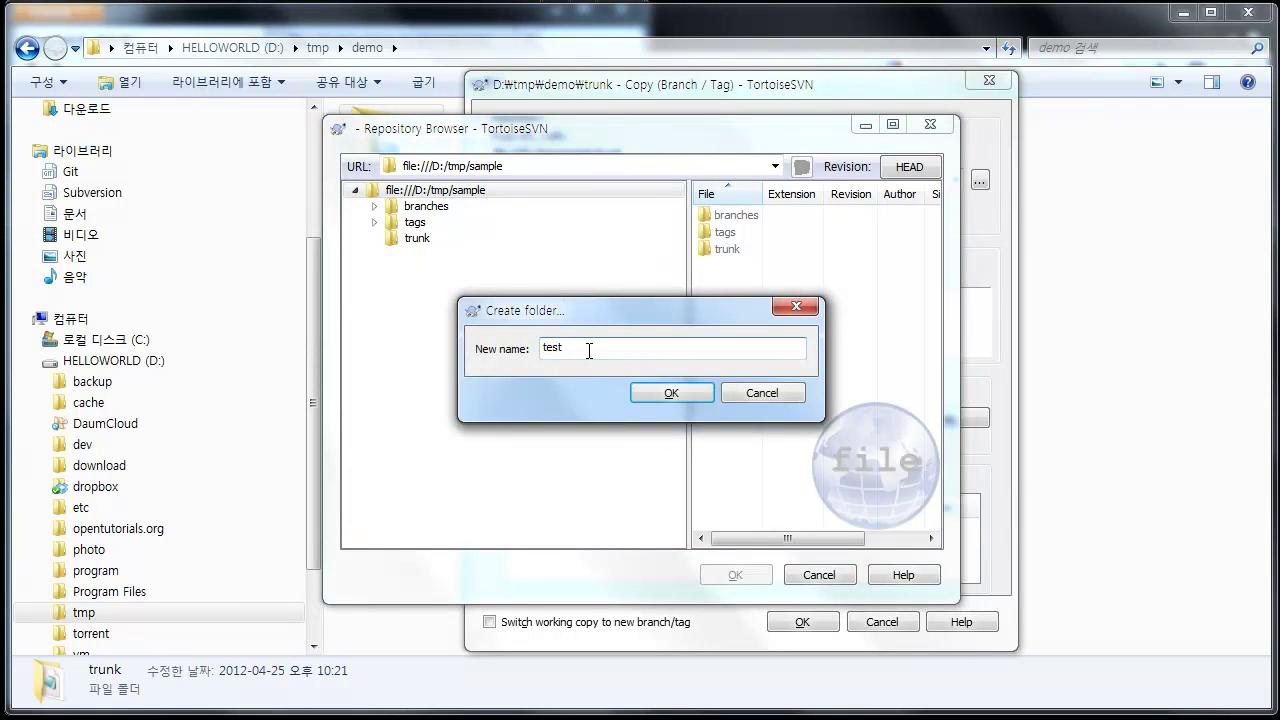
left_click(671, 395)
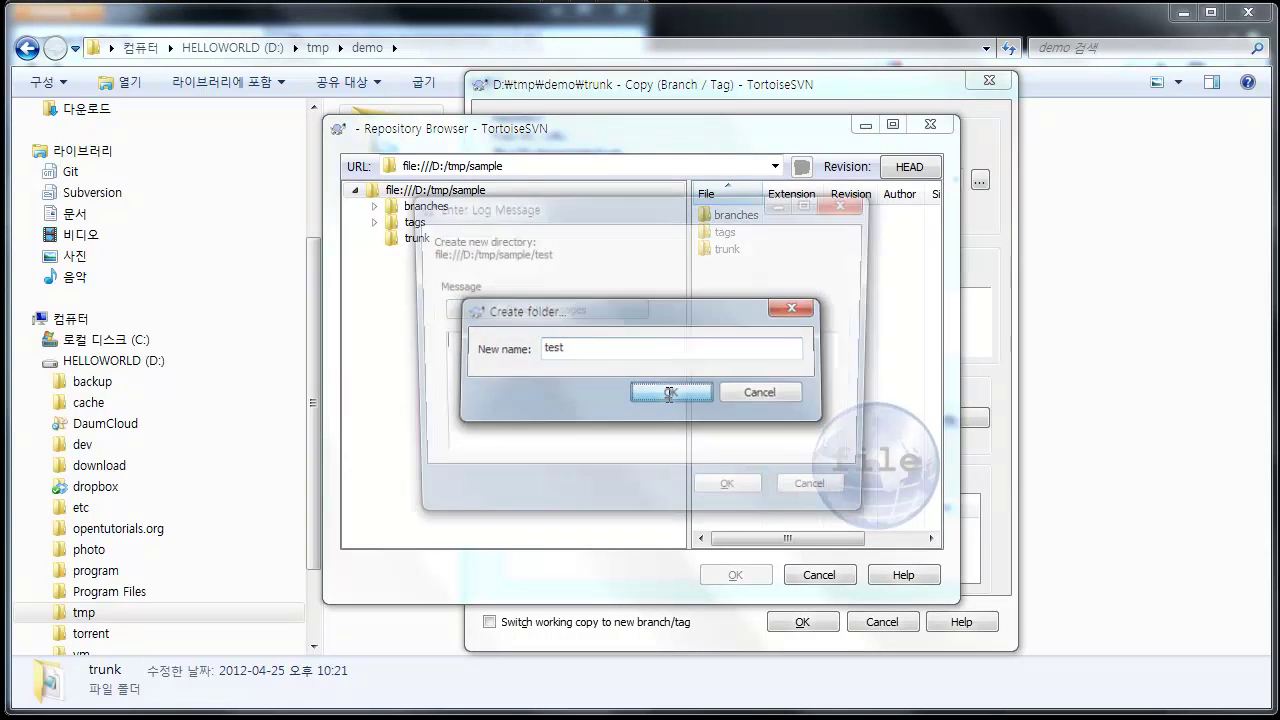
type("test")
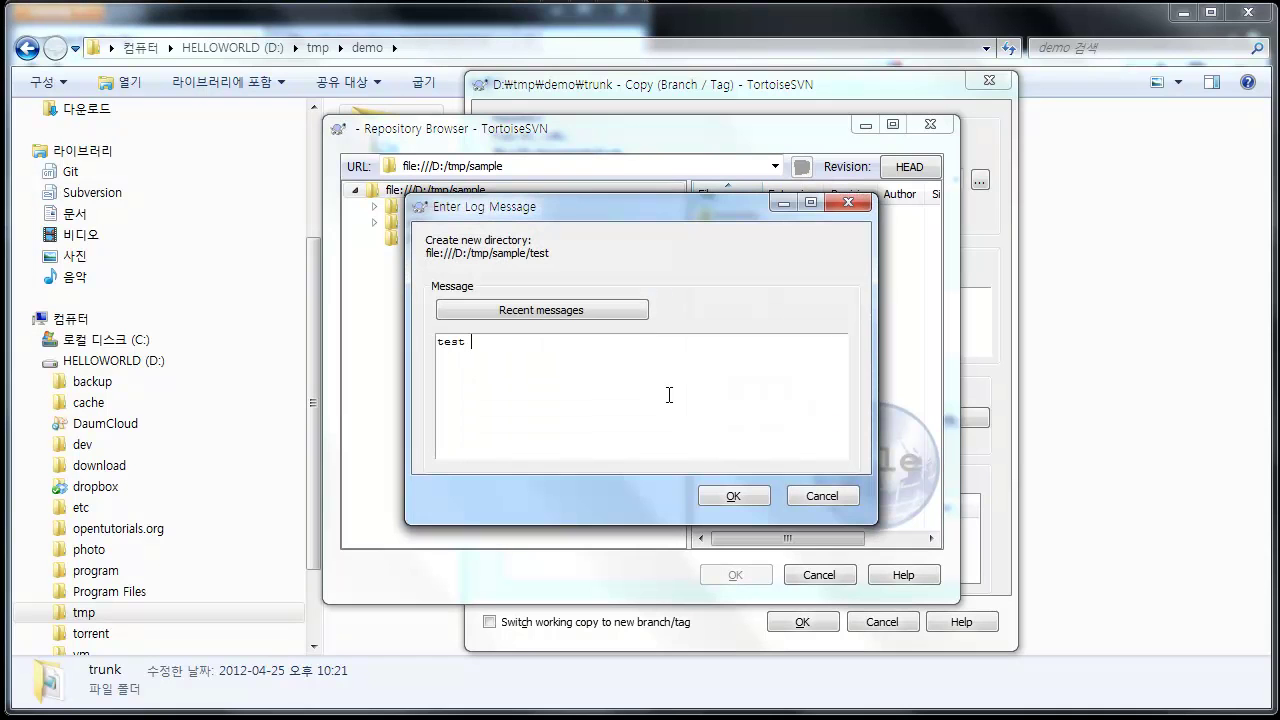
type(" 추가")
left_click(732, 494)
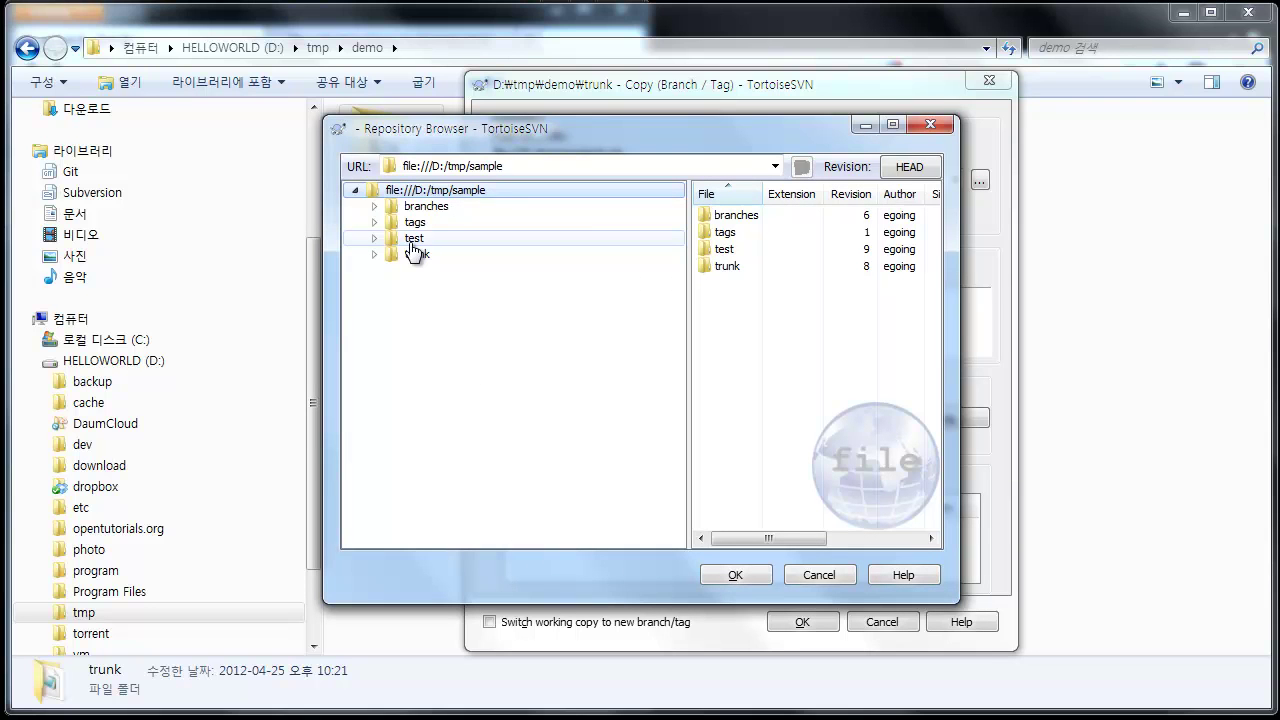
Step: Inspect the existing folder 1 under branches, and choose the branches folder as the copy's destination
left_click(406, 208)
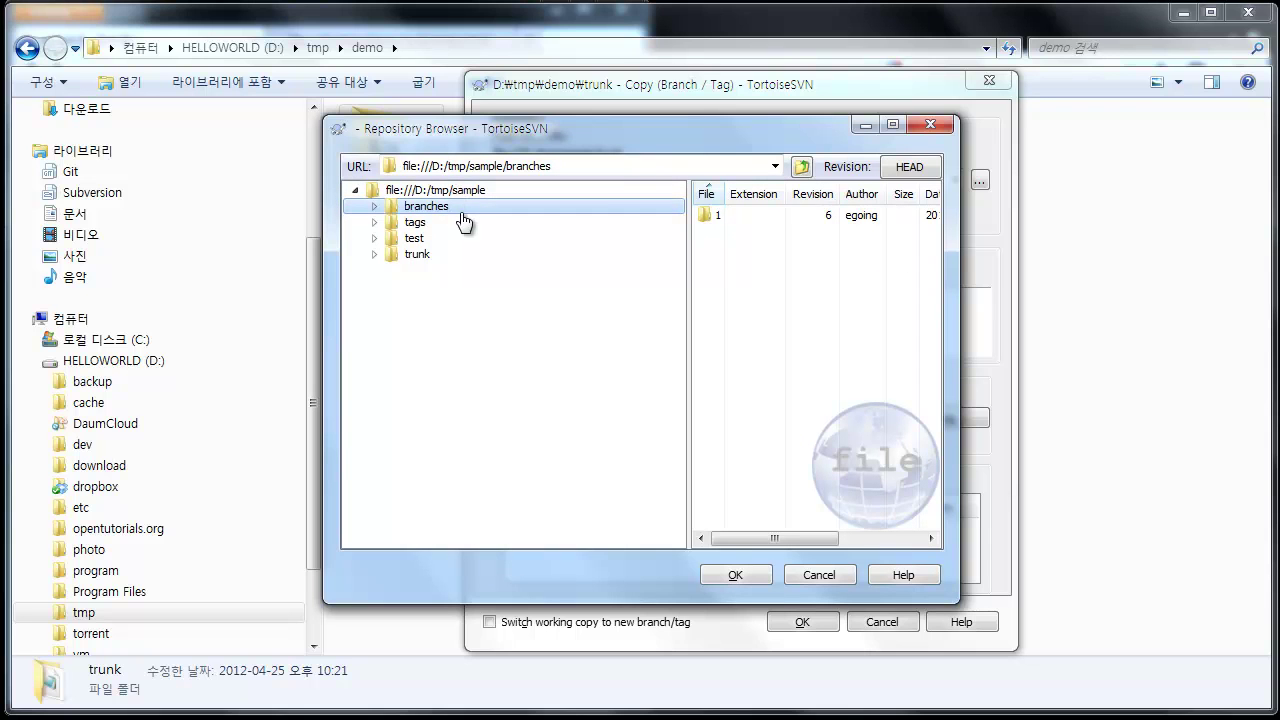
left_click(376, 207)
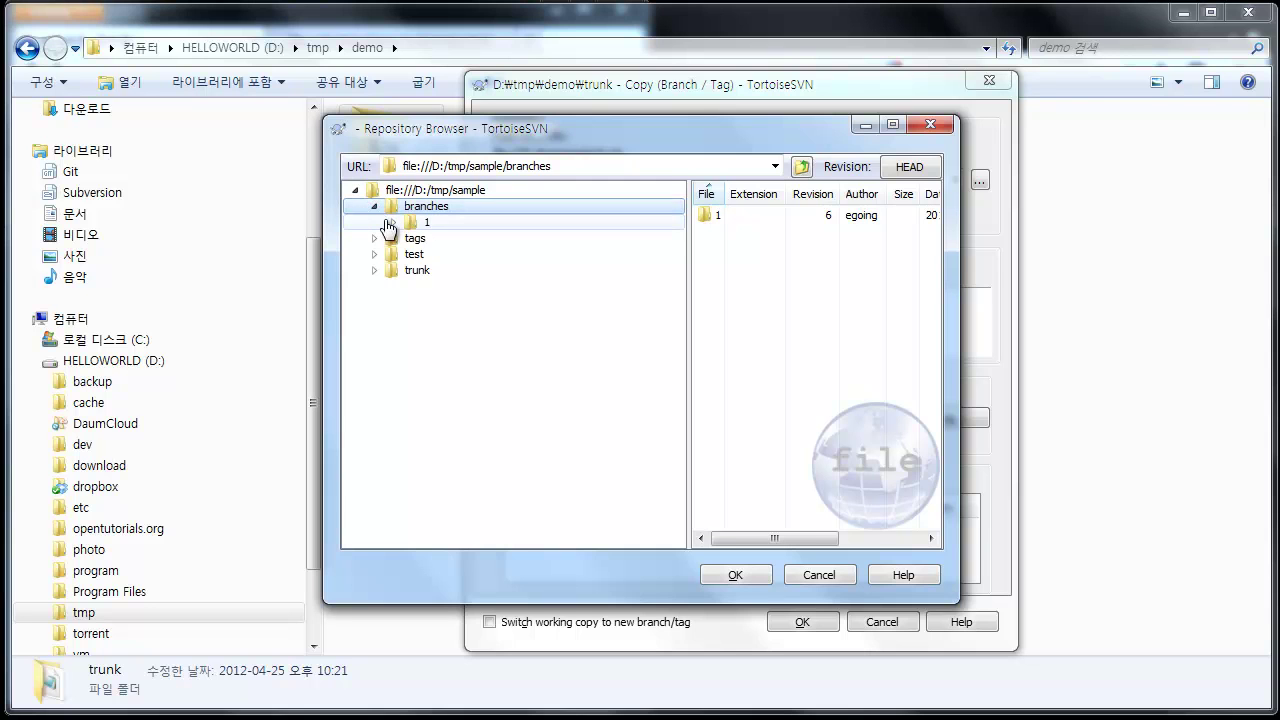
left_click(422, 224)
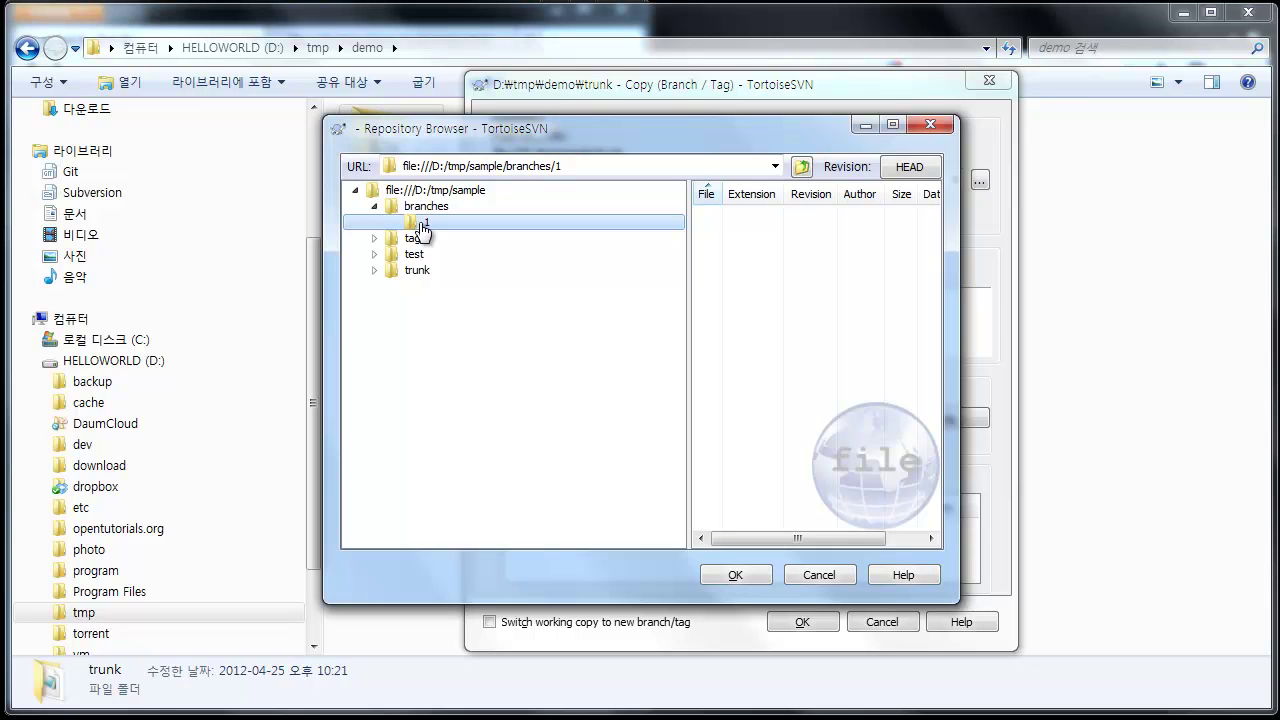
left_click(424, 208)
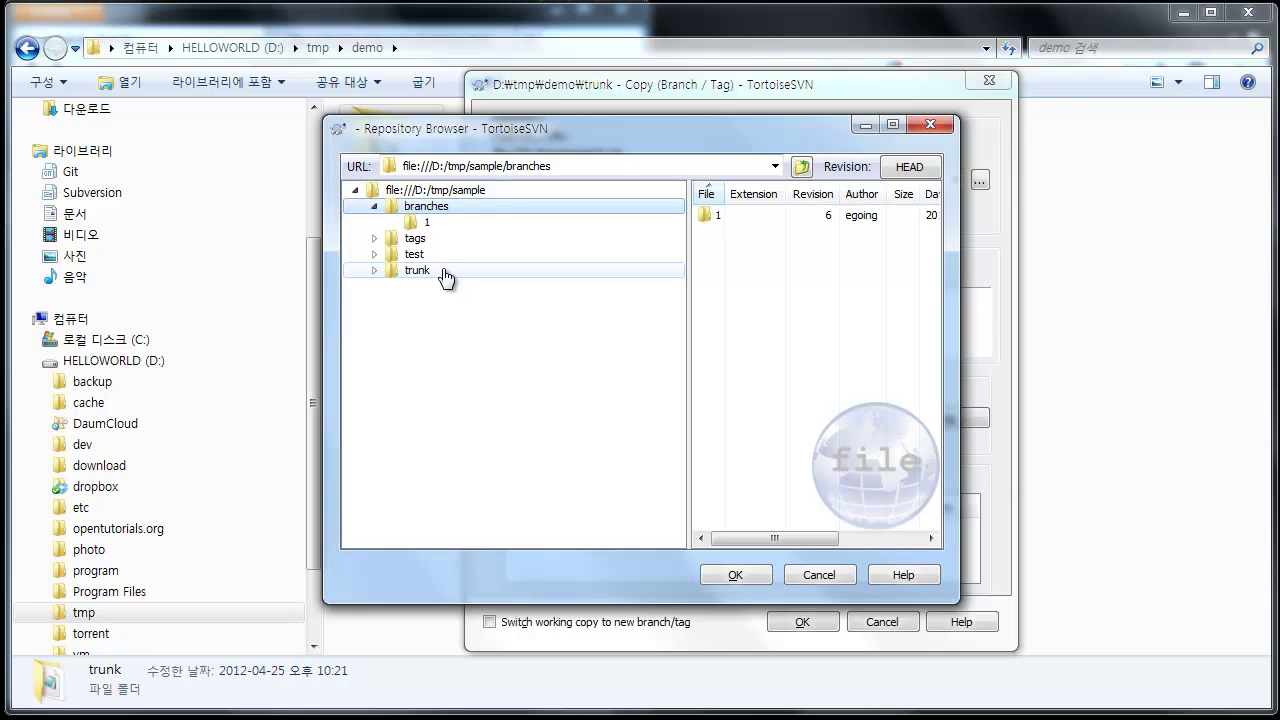
right_click(442, 208)
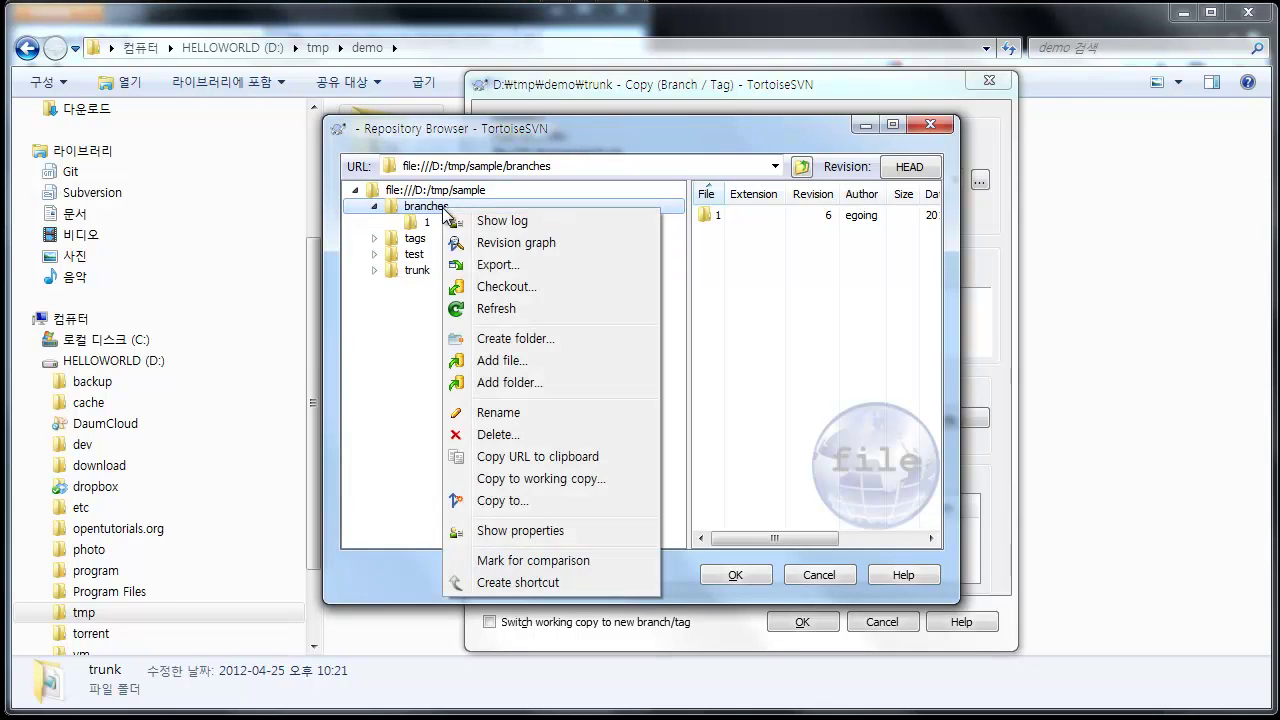
left_click(428, 210)
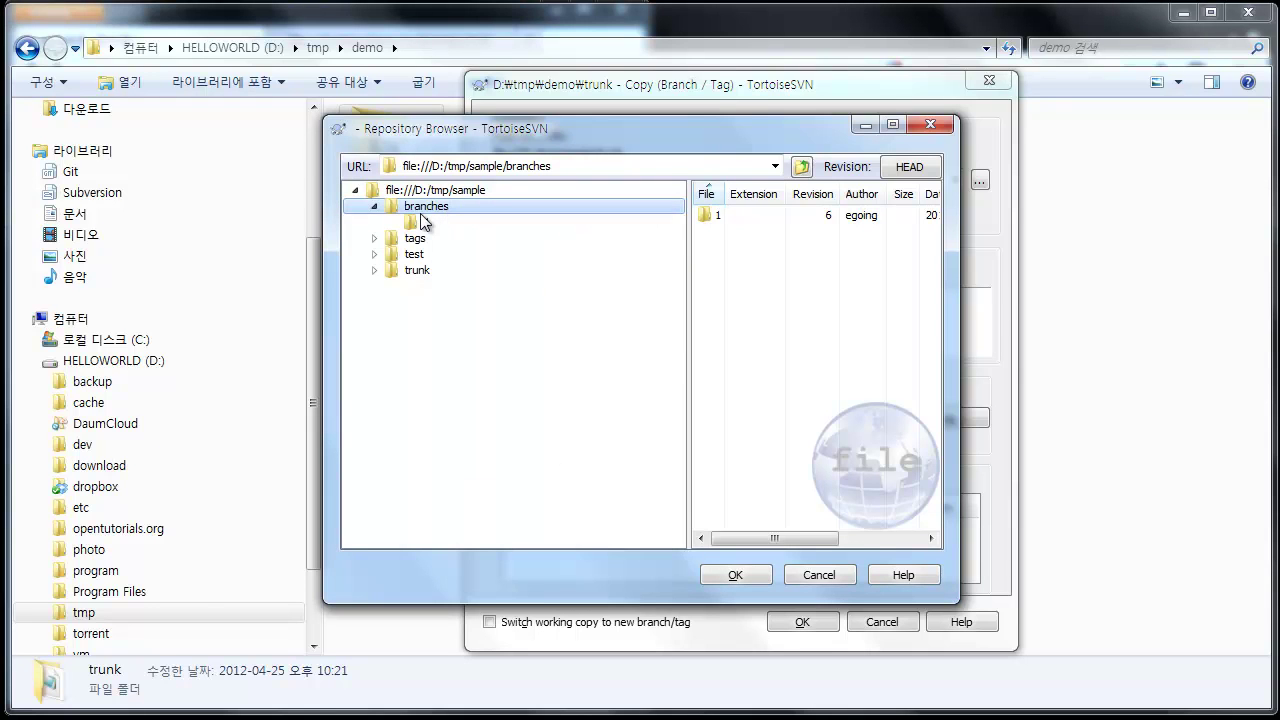
left_click(393, 213)
left_click(748, 573)
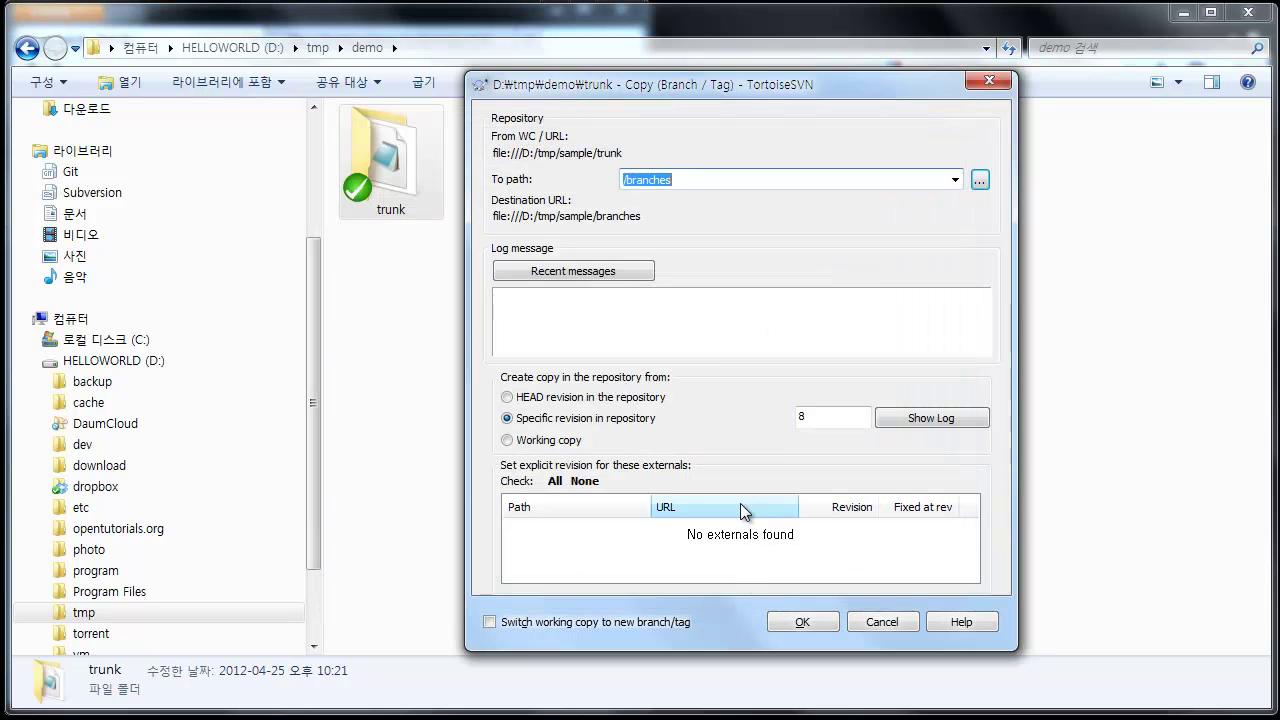
Step: Extend the destination path to /branches/2 and enter the log message "브랜치 2 추가"
left_click(692, 178)
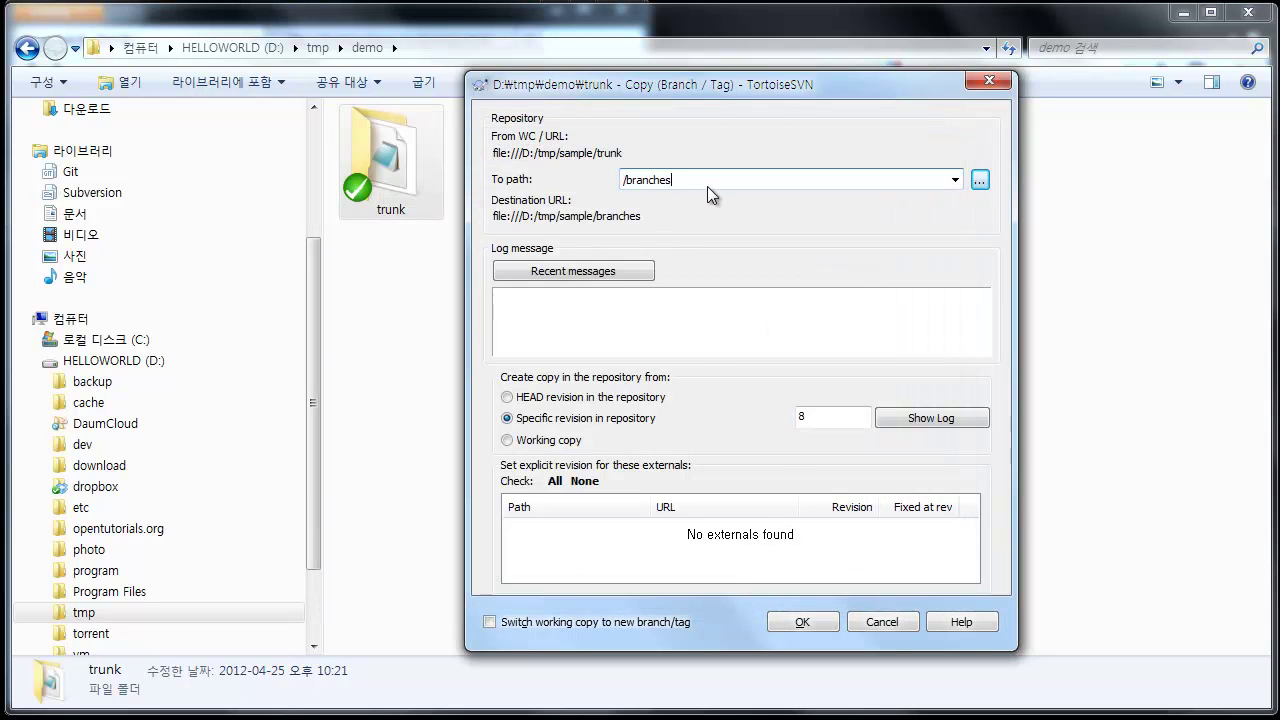
type("/2")
left_click(750, 302)
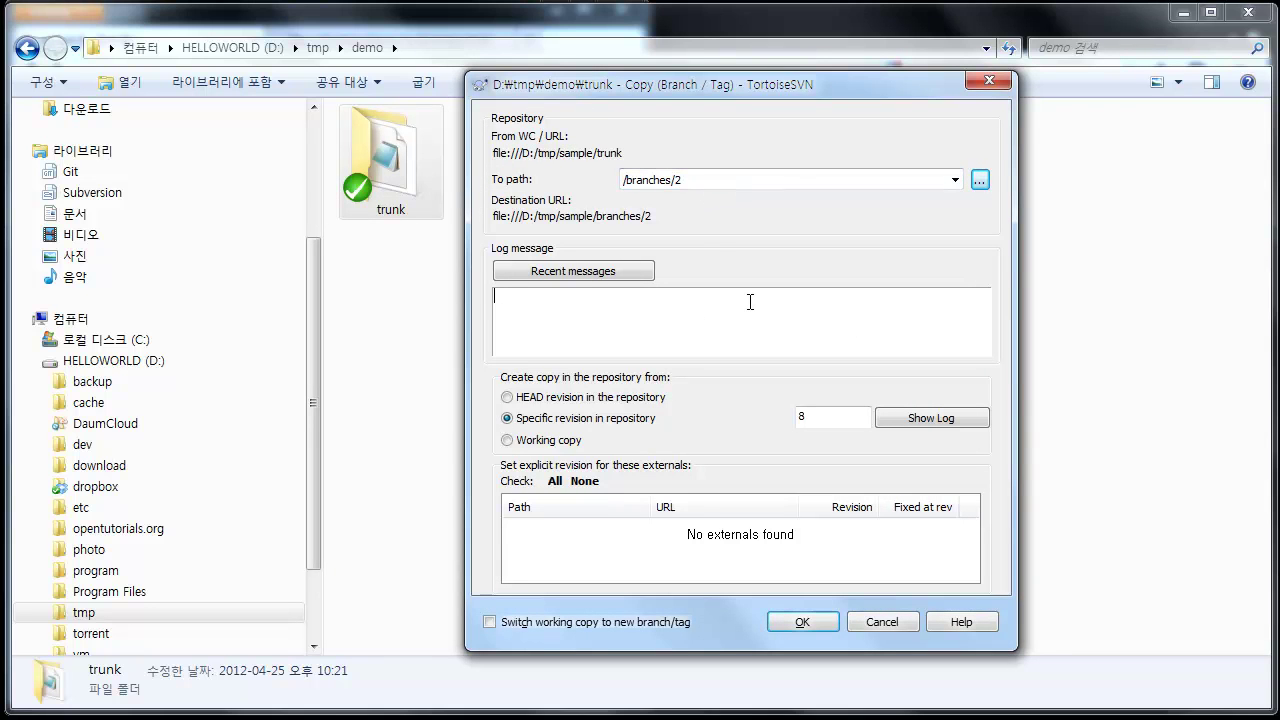
type("브랜치 2 추가")
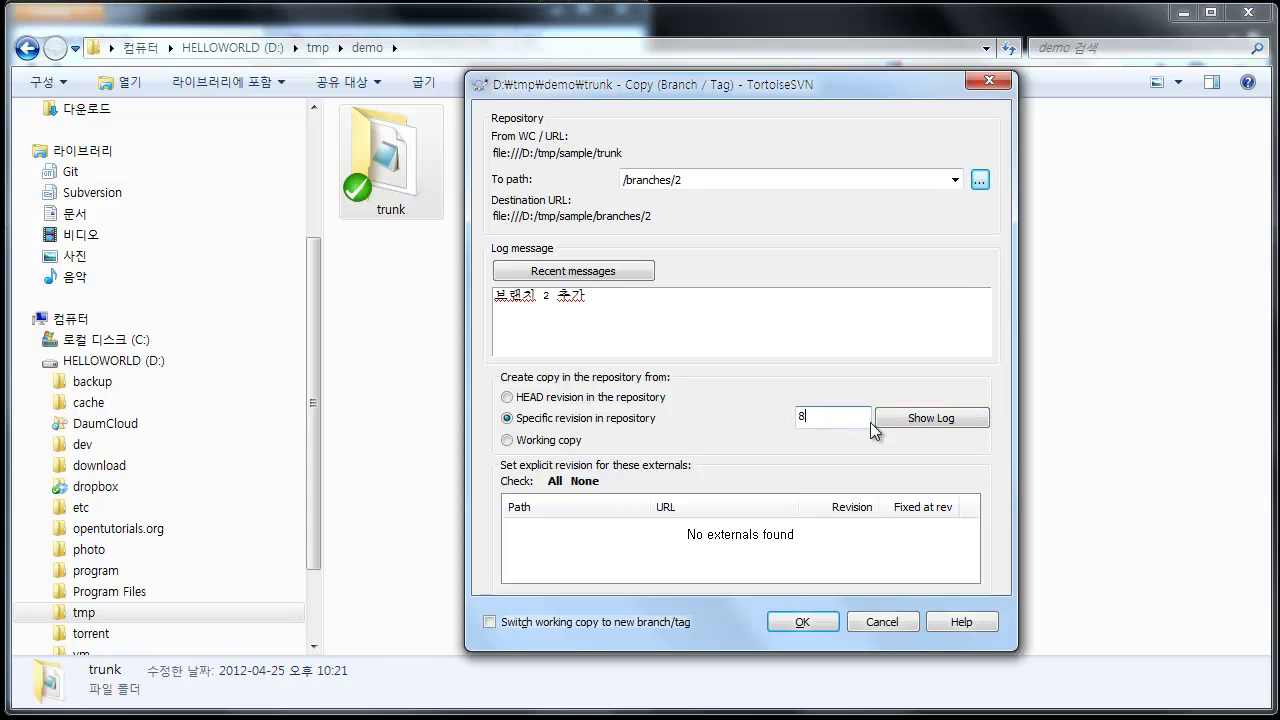
Step: Choose revision 2 from the trunk's log as the source revision of the copy
left_click(952, 421)
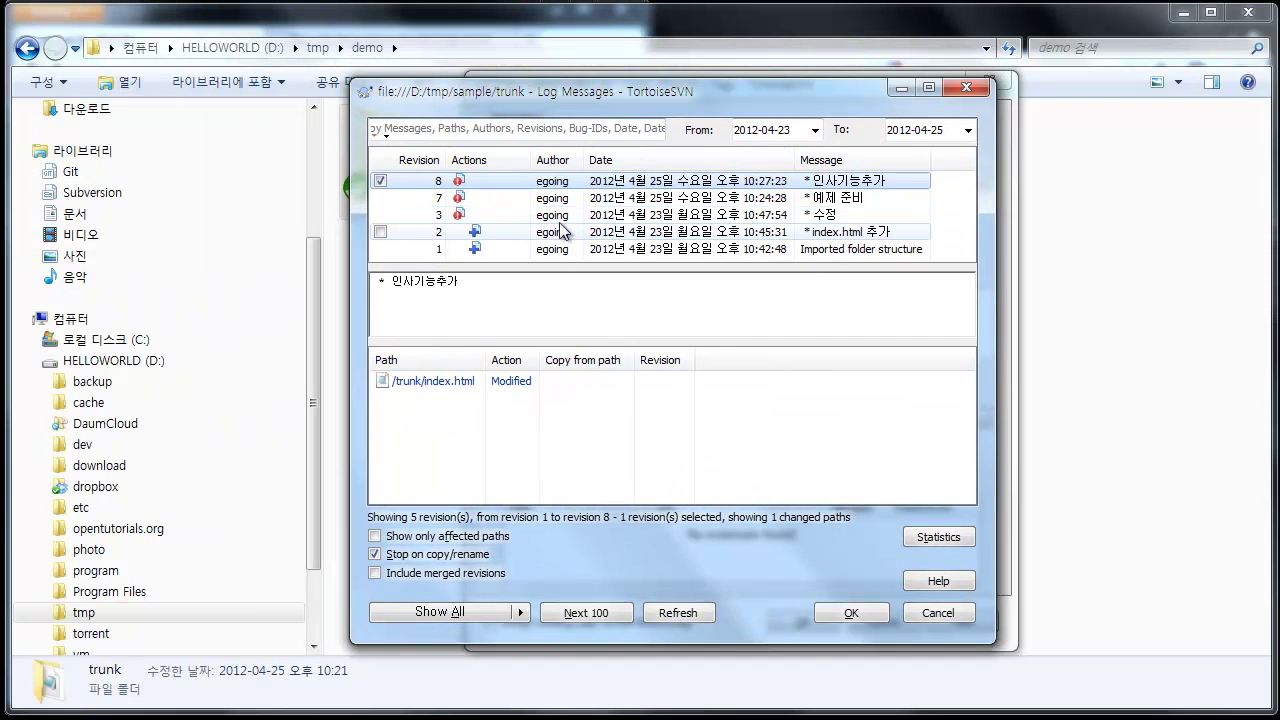
left_click(556, 236)
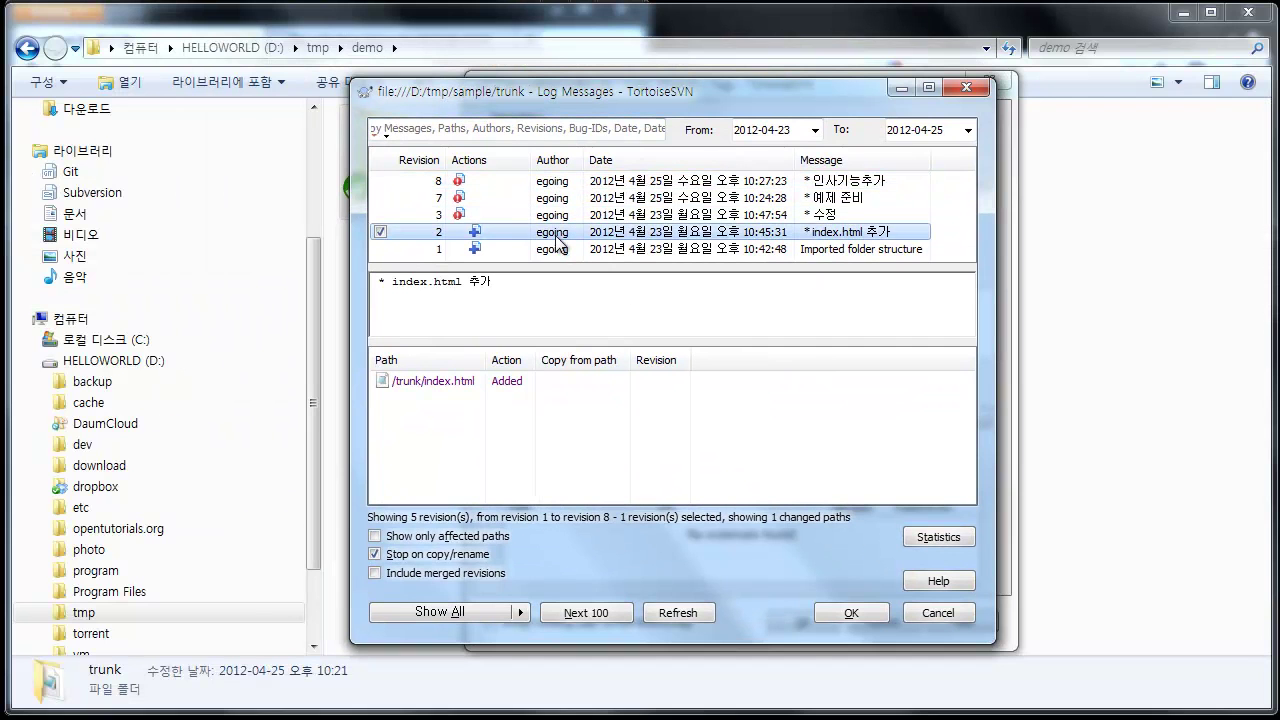
left_click(851, 613)
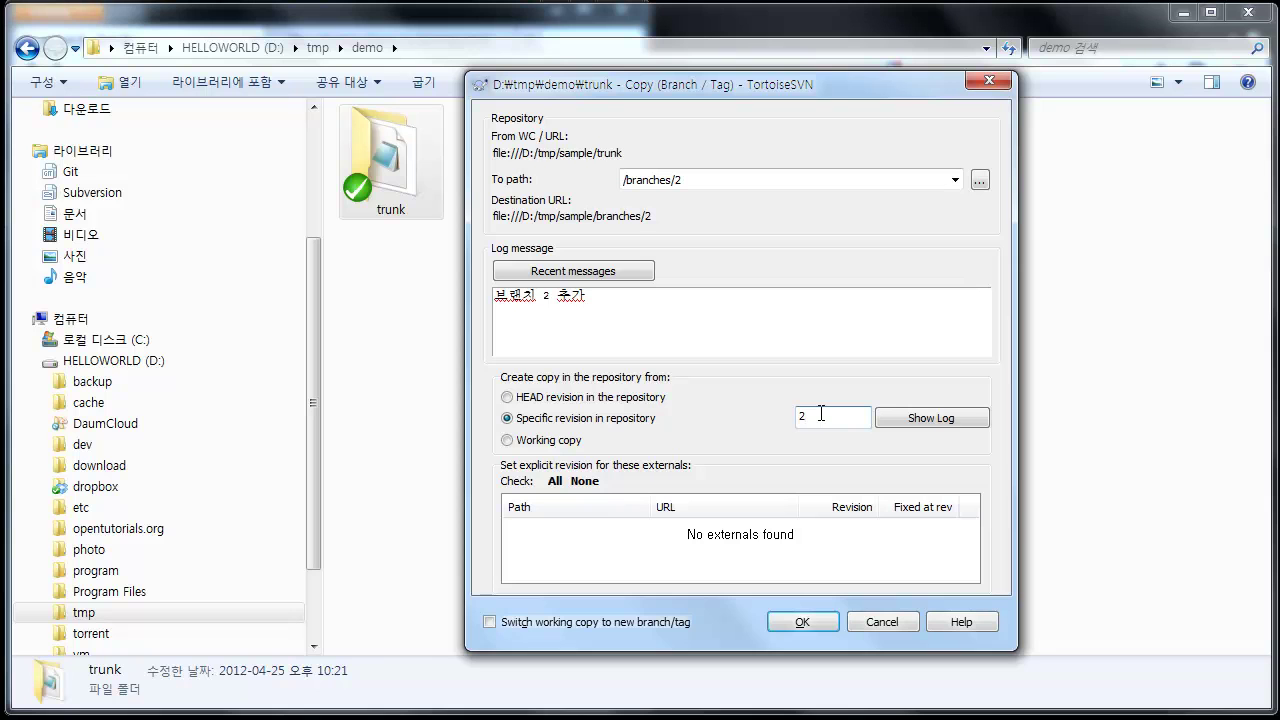
Step: Create the branch /branches/2 from the repository's HEAD revision and dismiss the copy report
left_click(570, 398)
left_click(791, 617)
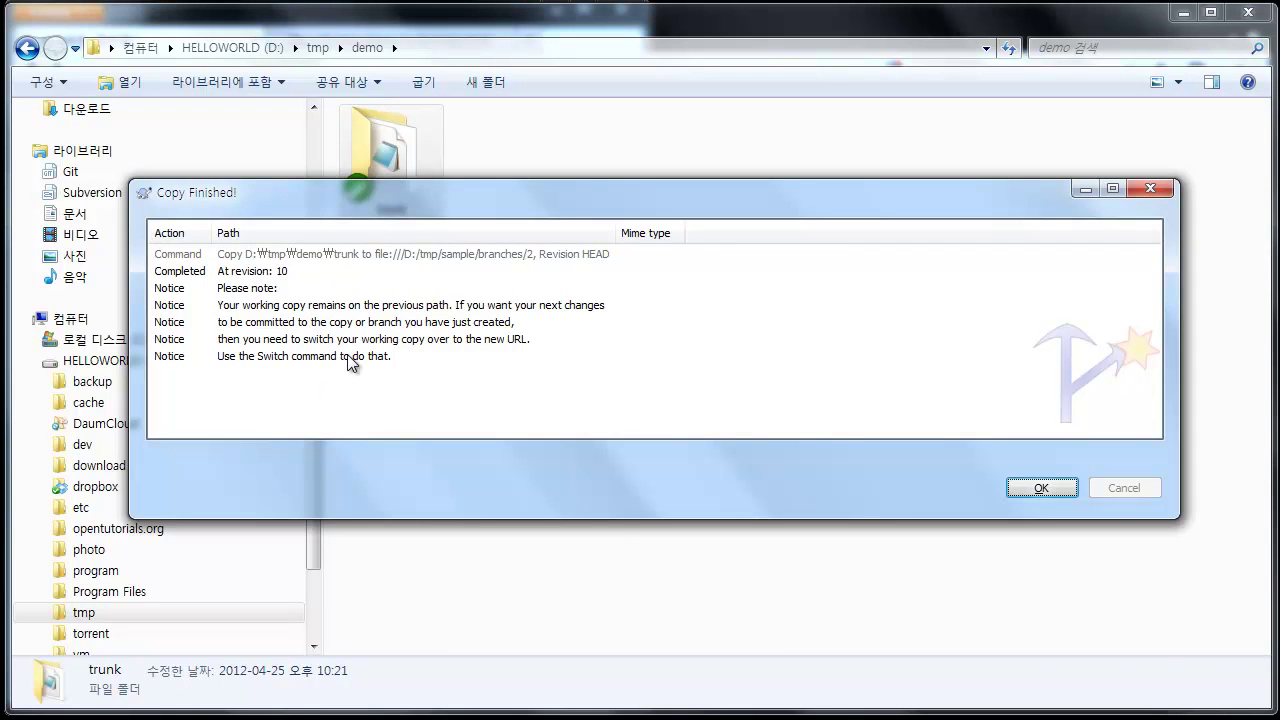
left_click_drag(451, 204, 485, 343)
left_click(394, 218)
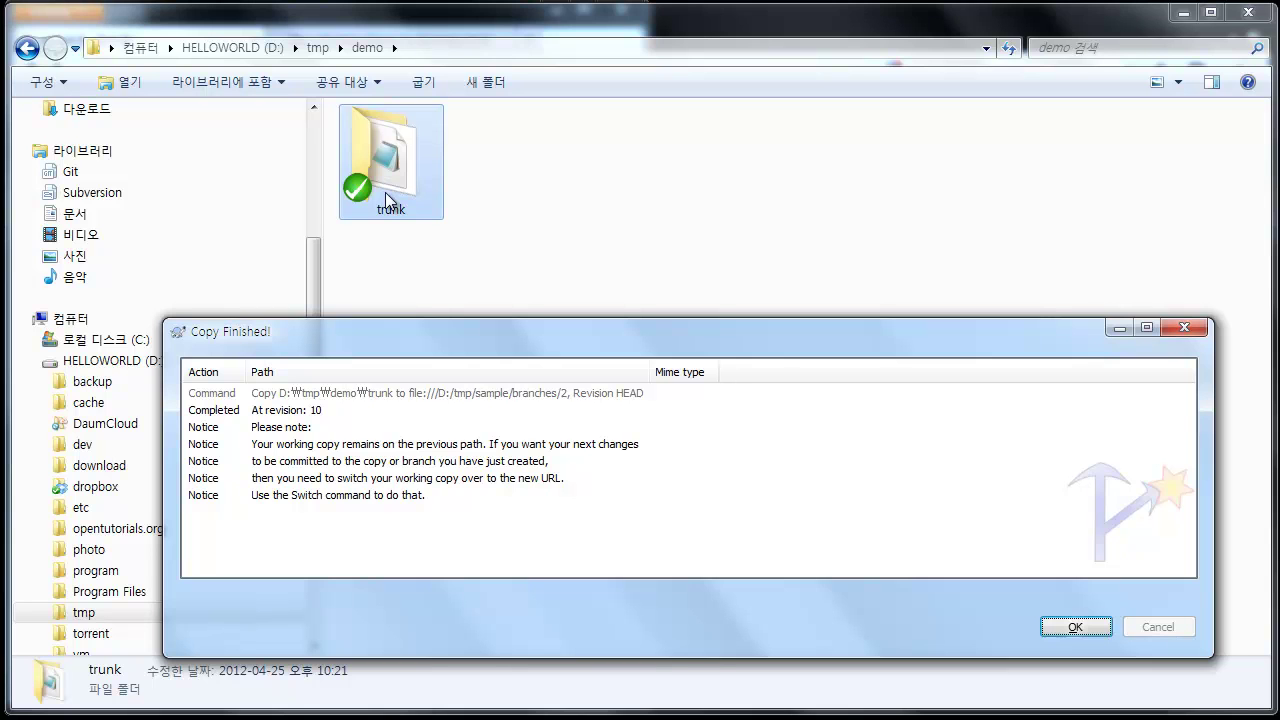
left_click(1091, 632)
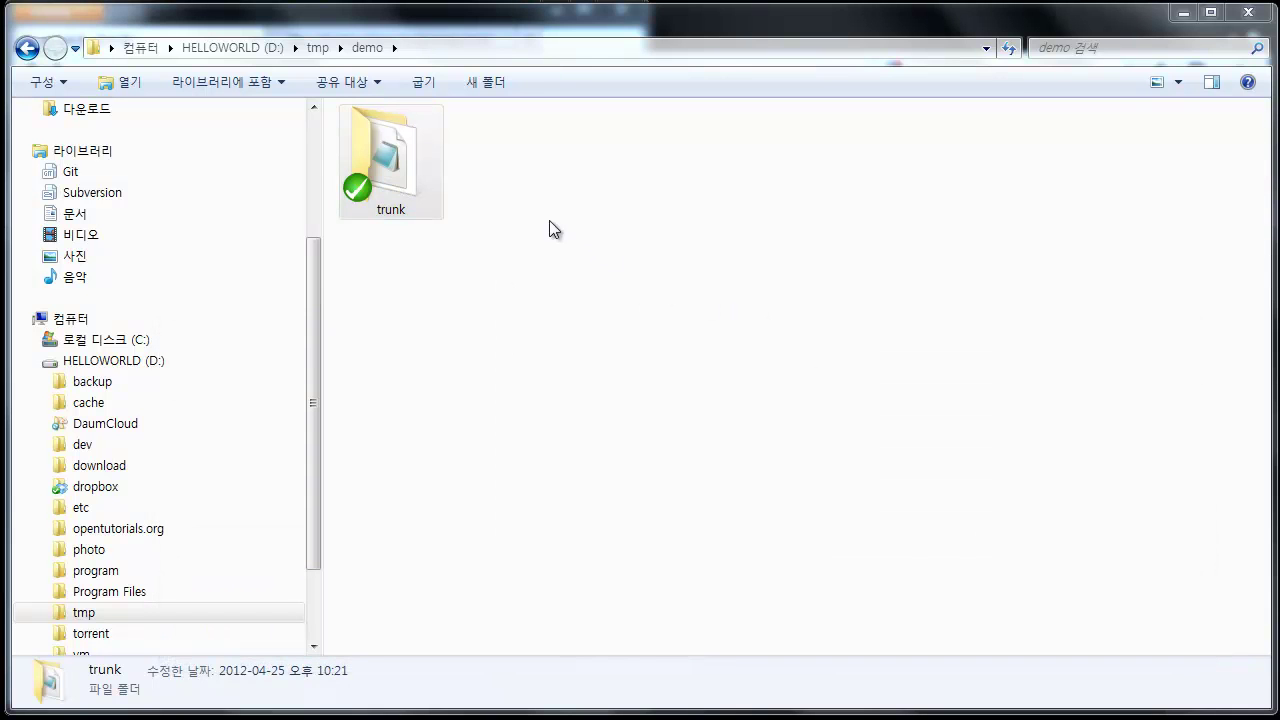
right_click(380, 217)
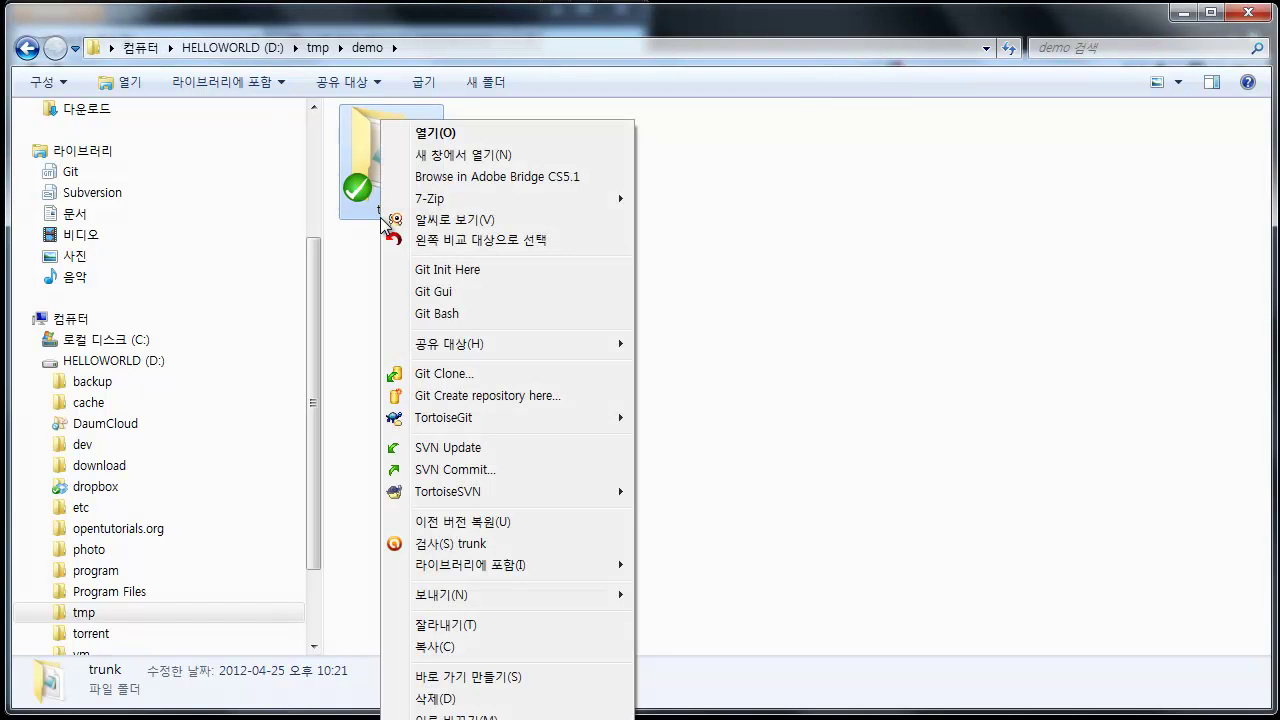
mouse_move(489, 502)
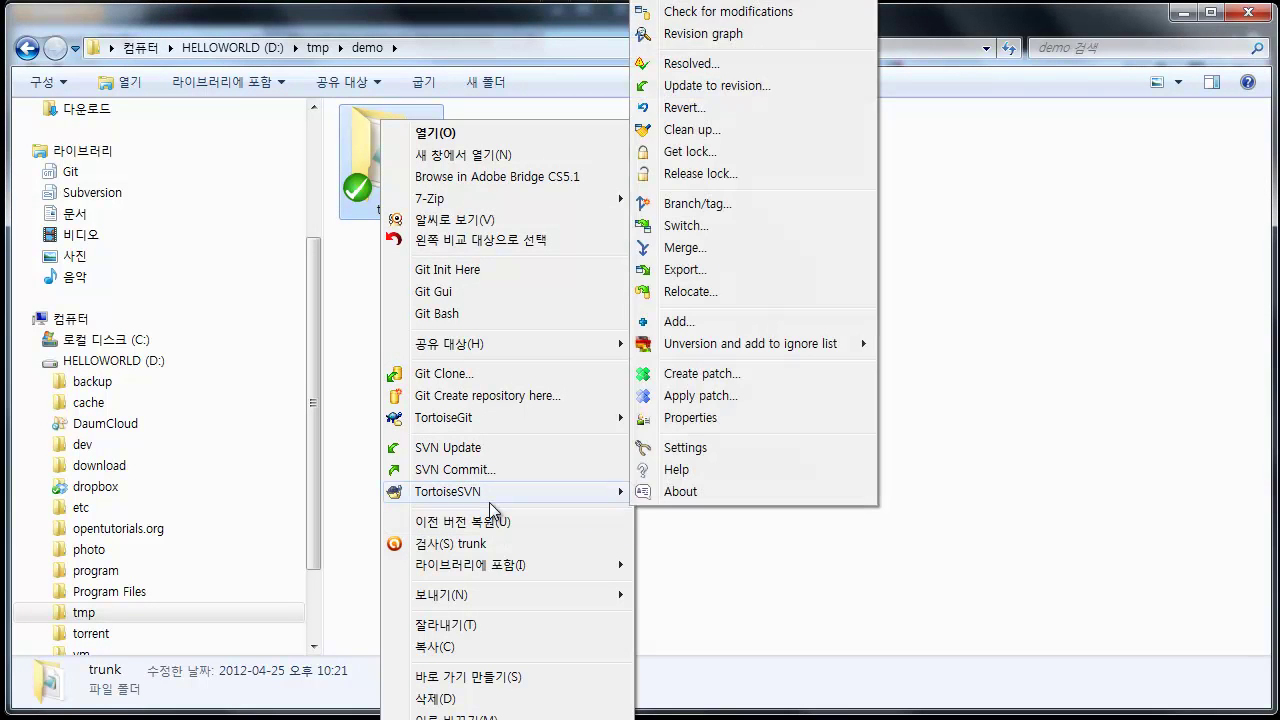
left_click(745, 225)
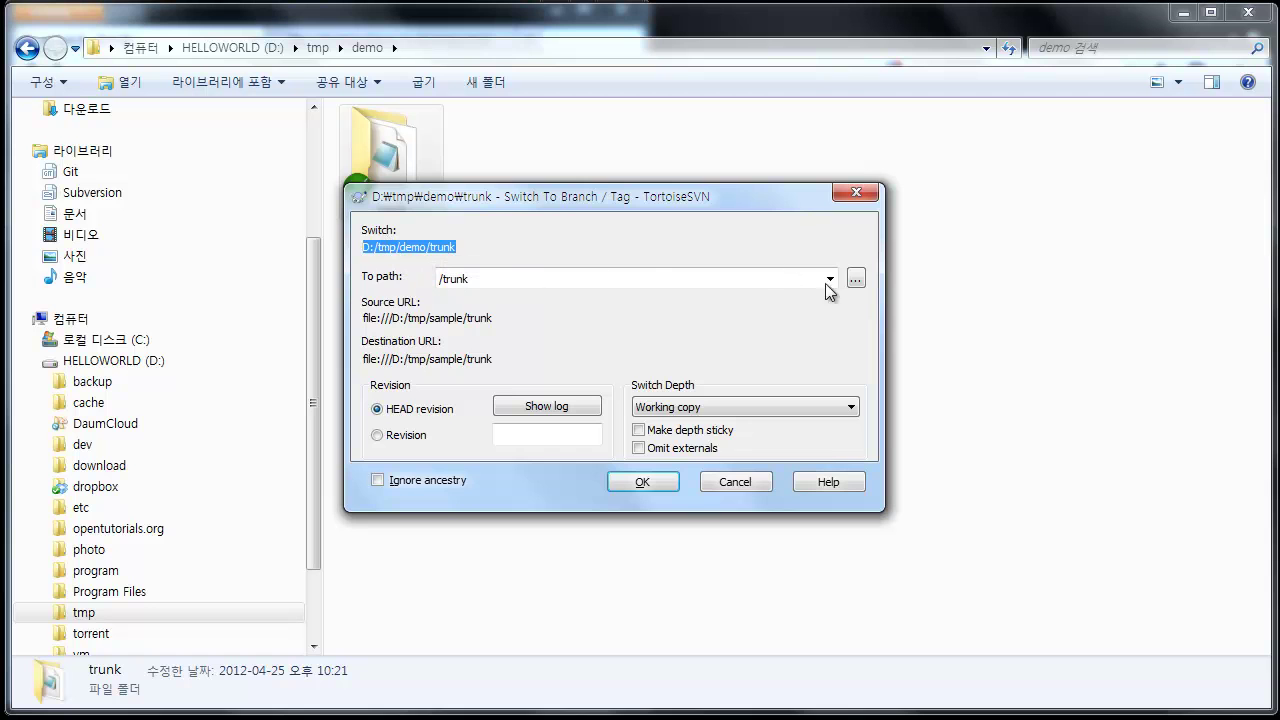
left_click(857, 278)
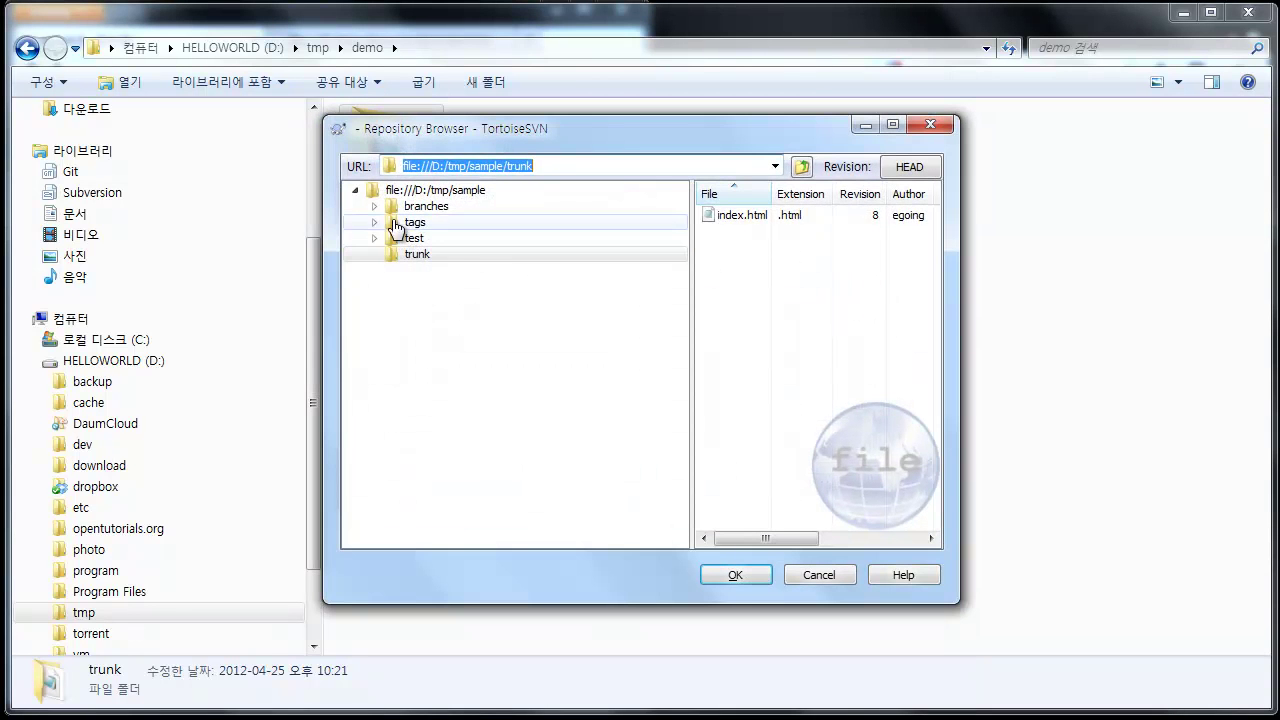
left_click(380, 208)
left_click(375, 207)
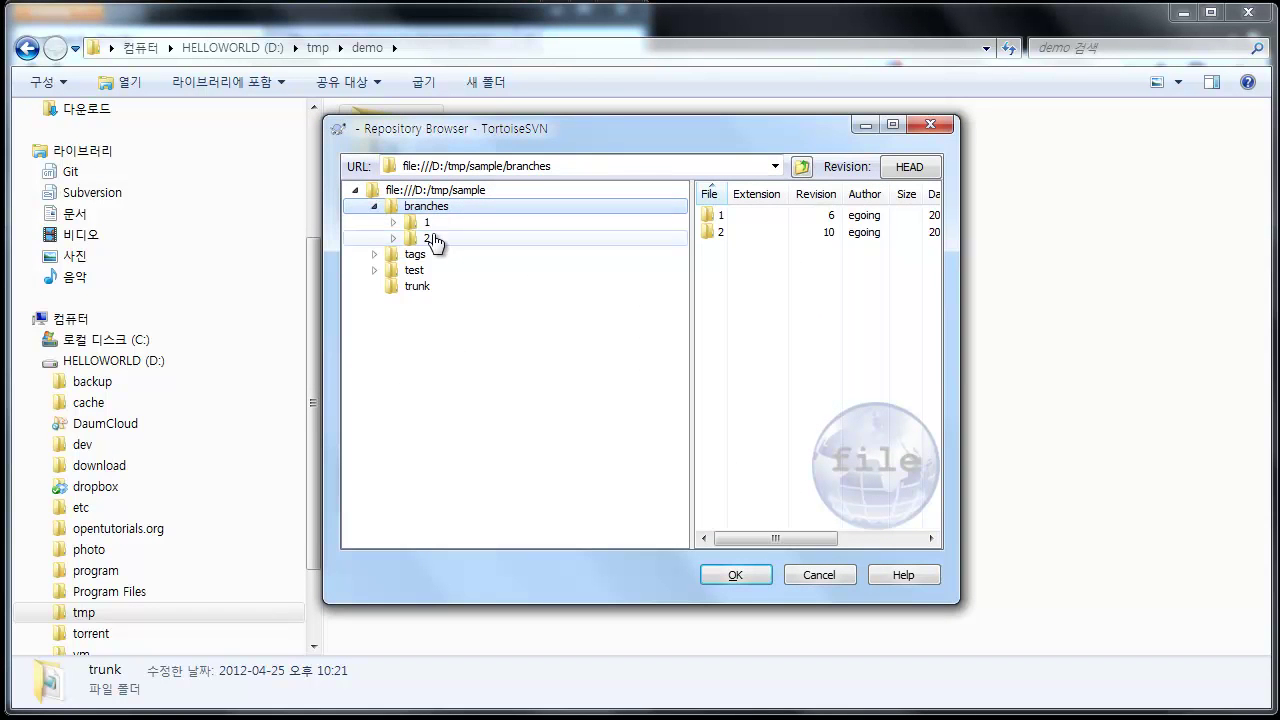
left_click(427, 238)
left_click(736, 575)
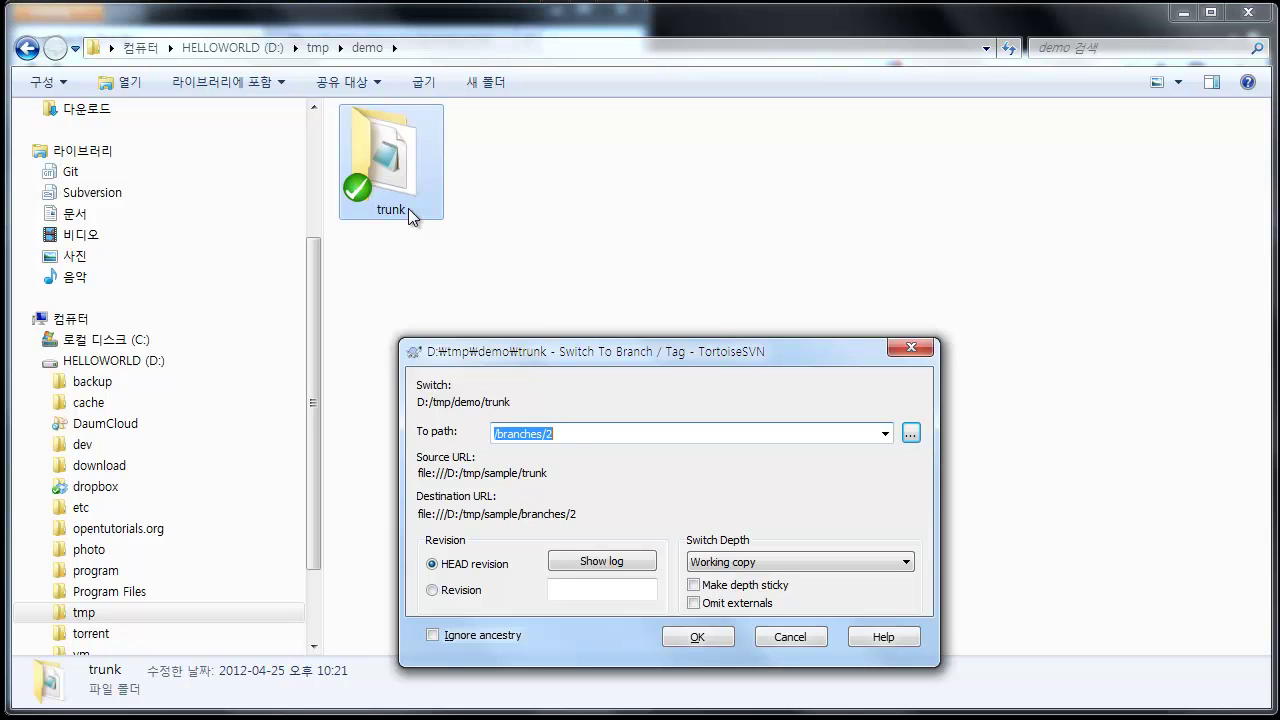
left_click(796, 636)
right_click(568, 207)
left_click(557, 276)
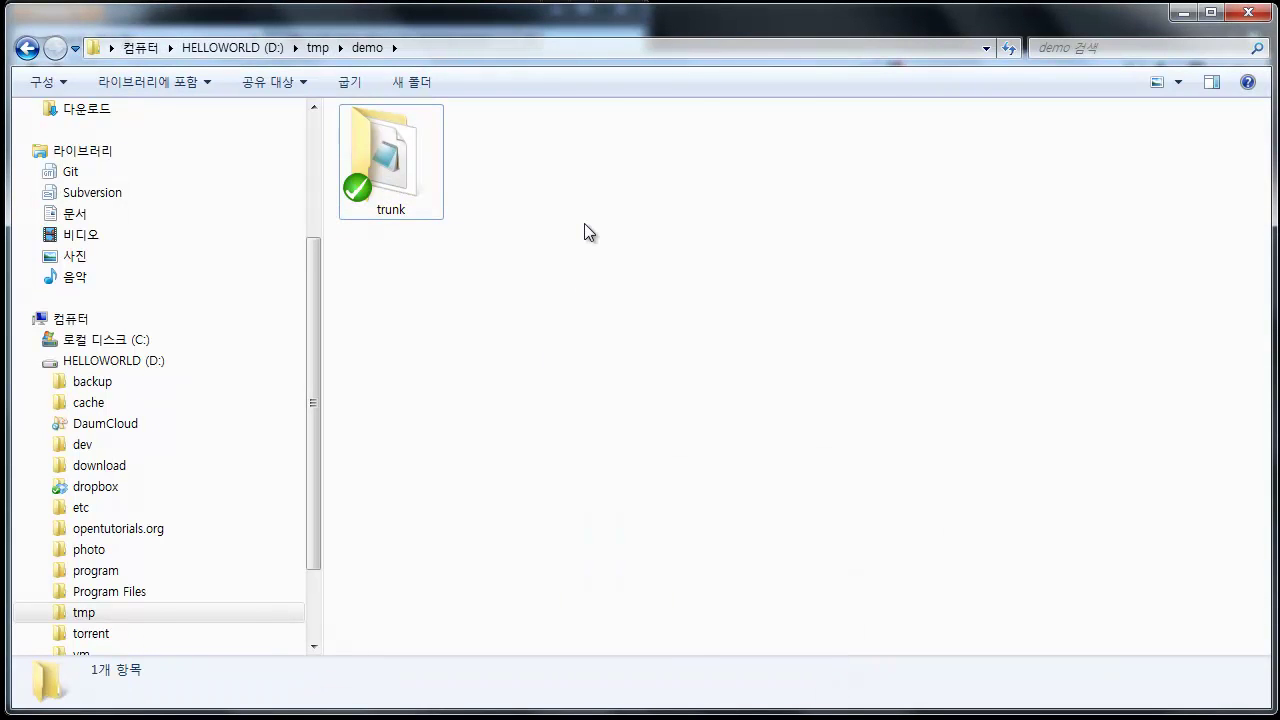
Step: Check out the HEAD revision of file:///D:/tmp/sample/branches/2 into the directory D:\tmp\demo\2
right_click(584, 223)
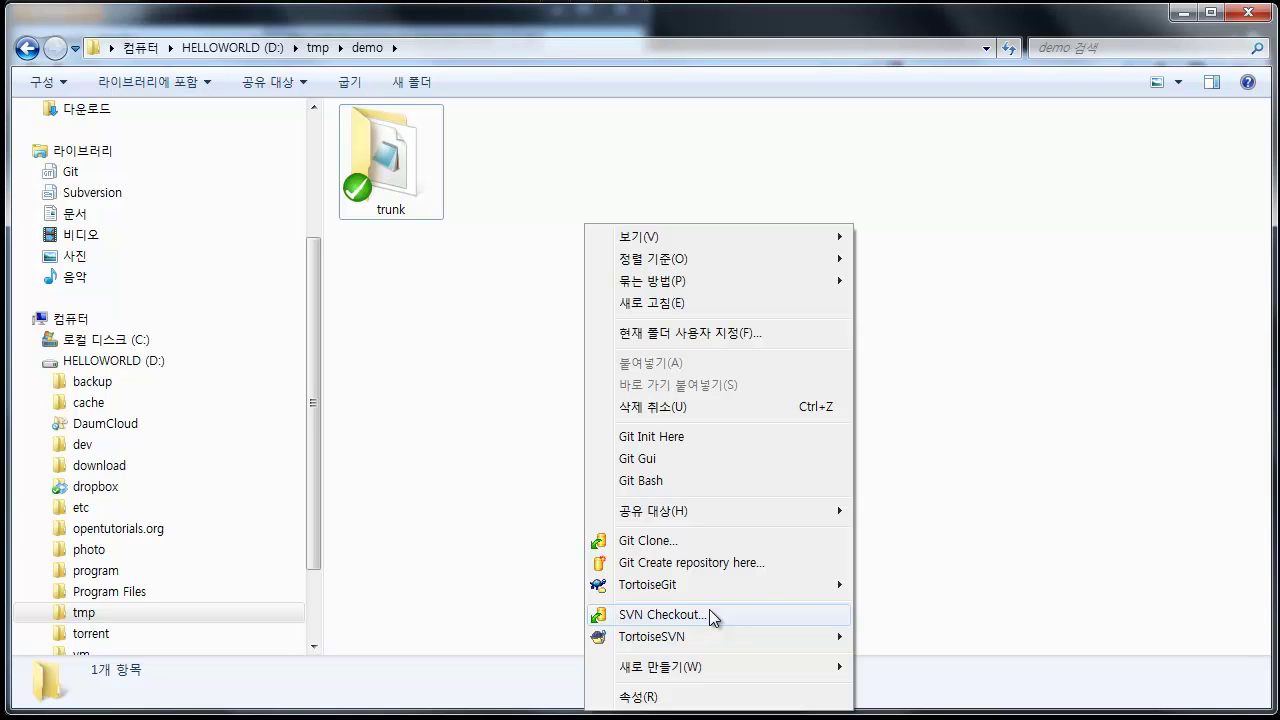
left_click(710, 613)
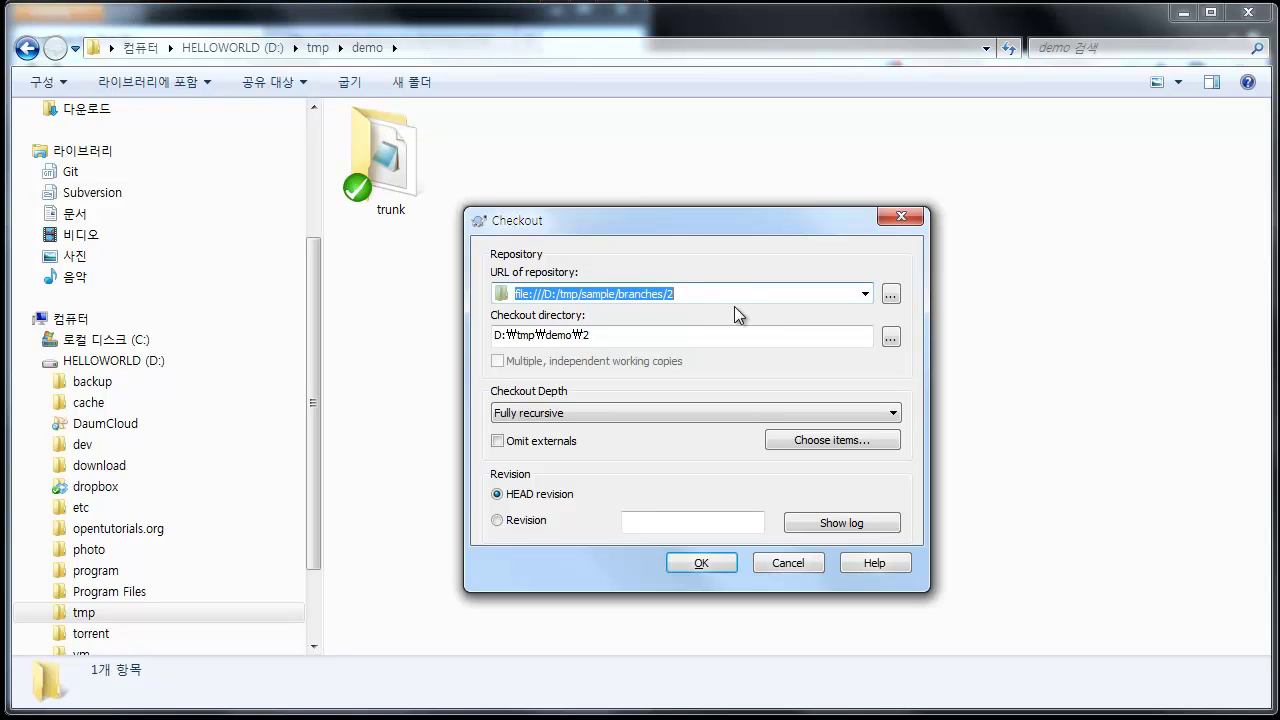
left_click(891, 294)
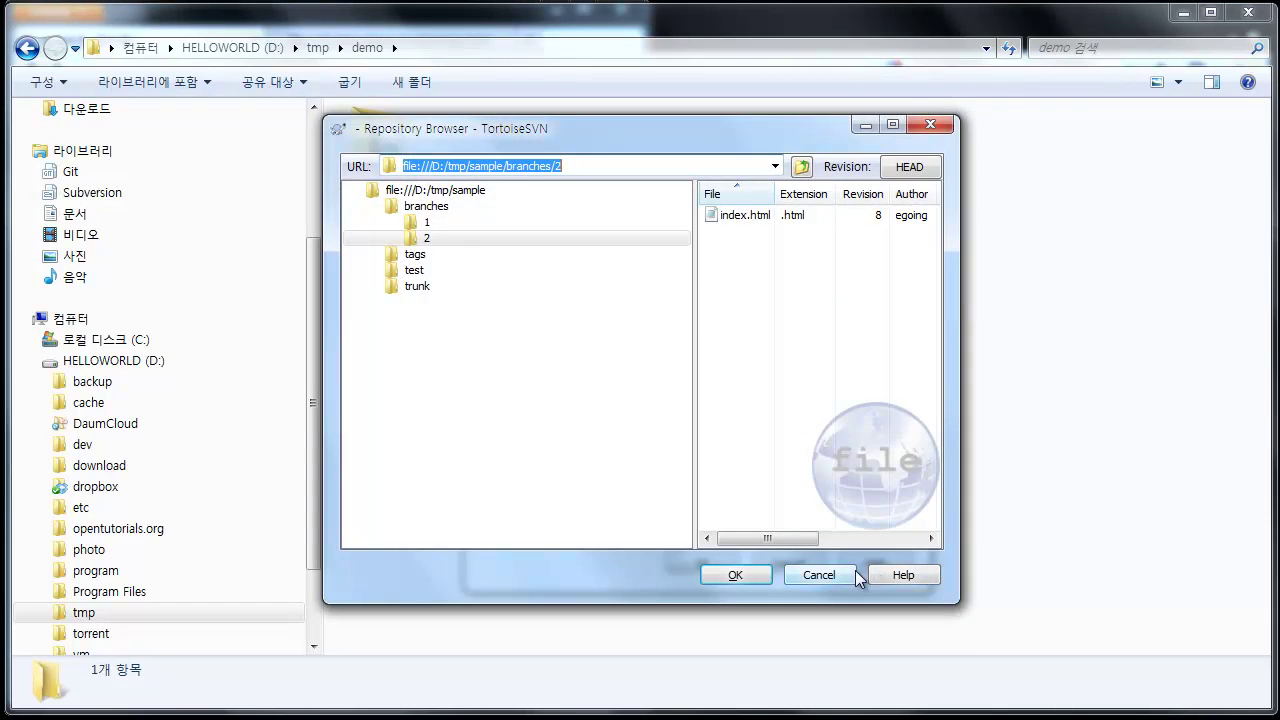
left_click(842, 574)
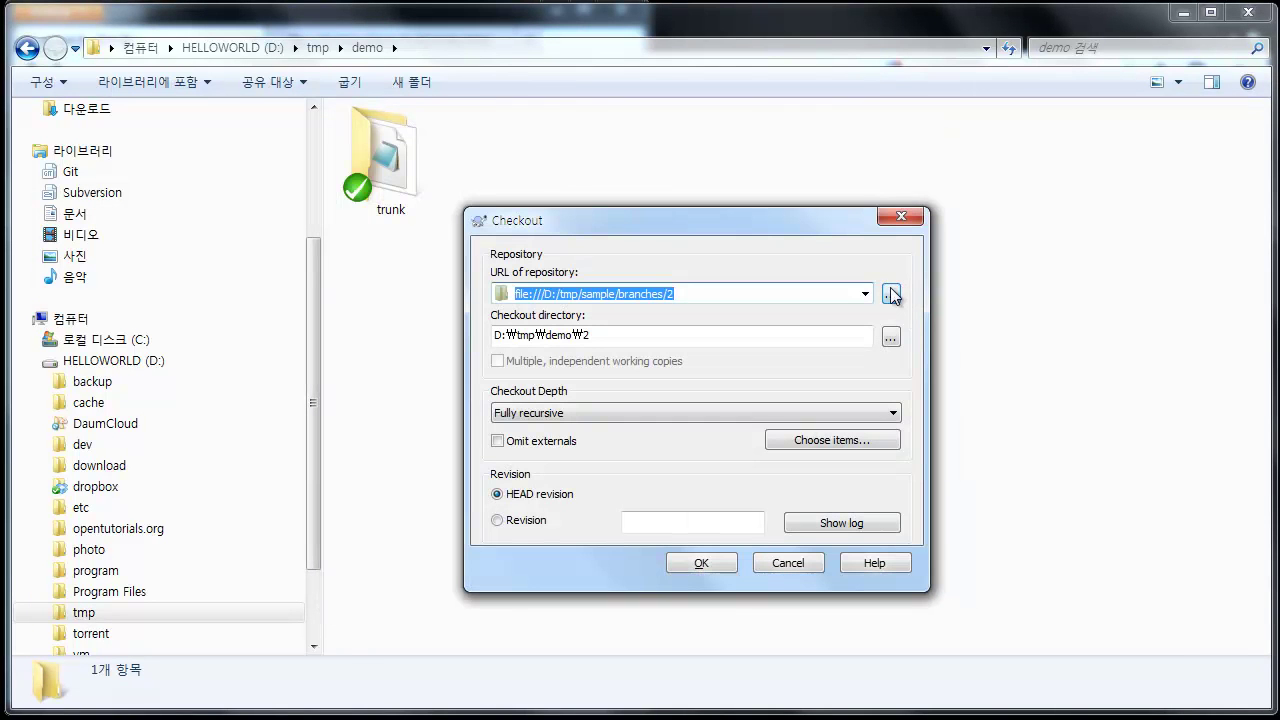
left_click(891, 294)
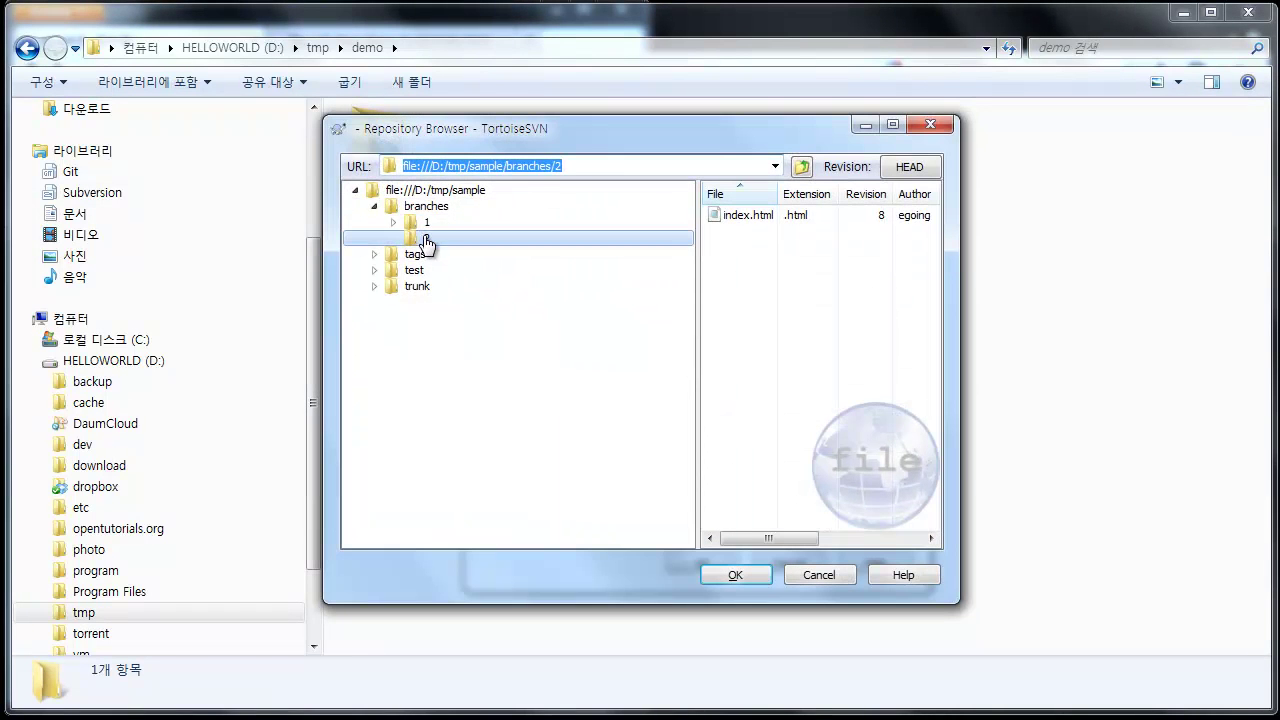
left_click(735, 575)
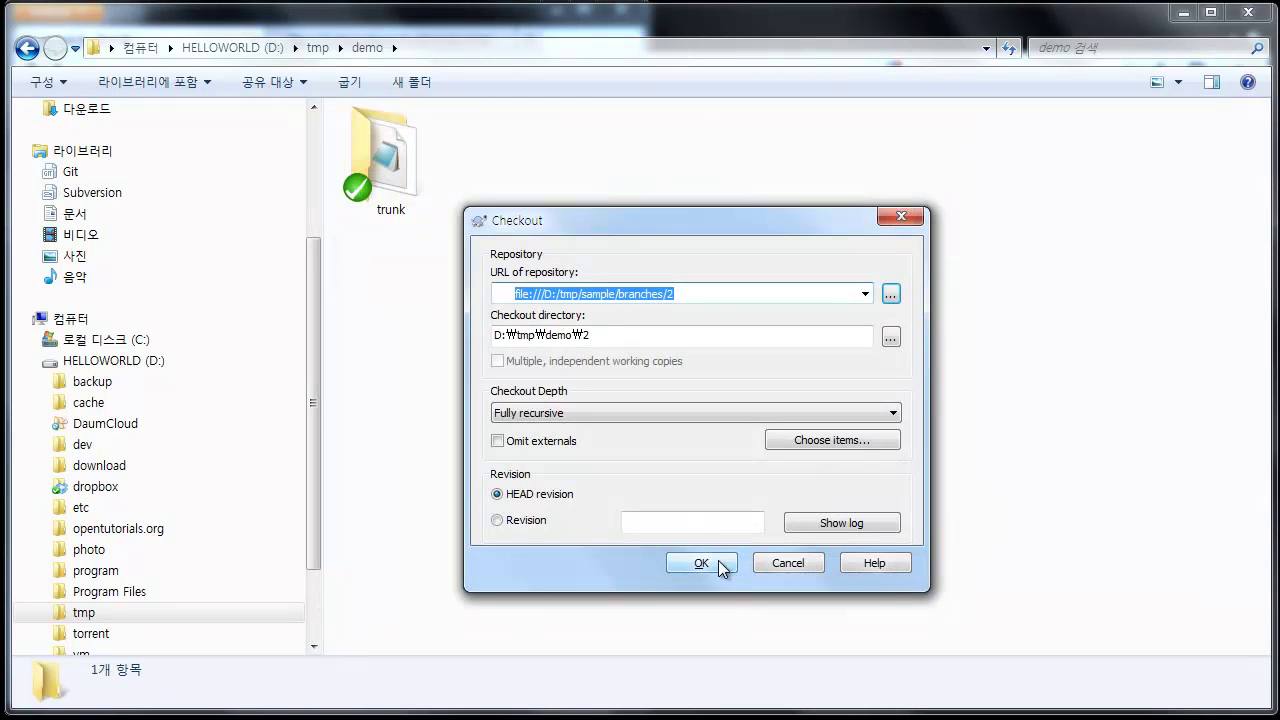
left_click(608, 335)
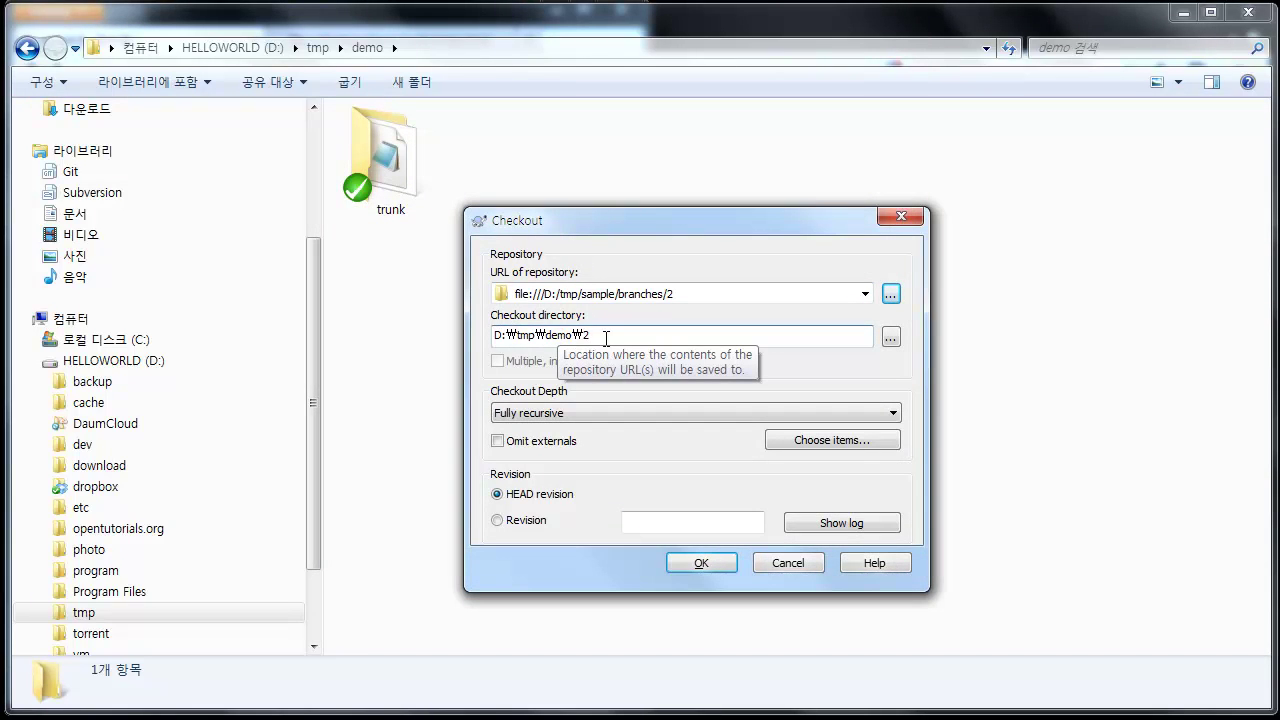
left_click(721, 567)
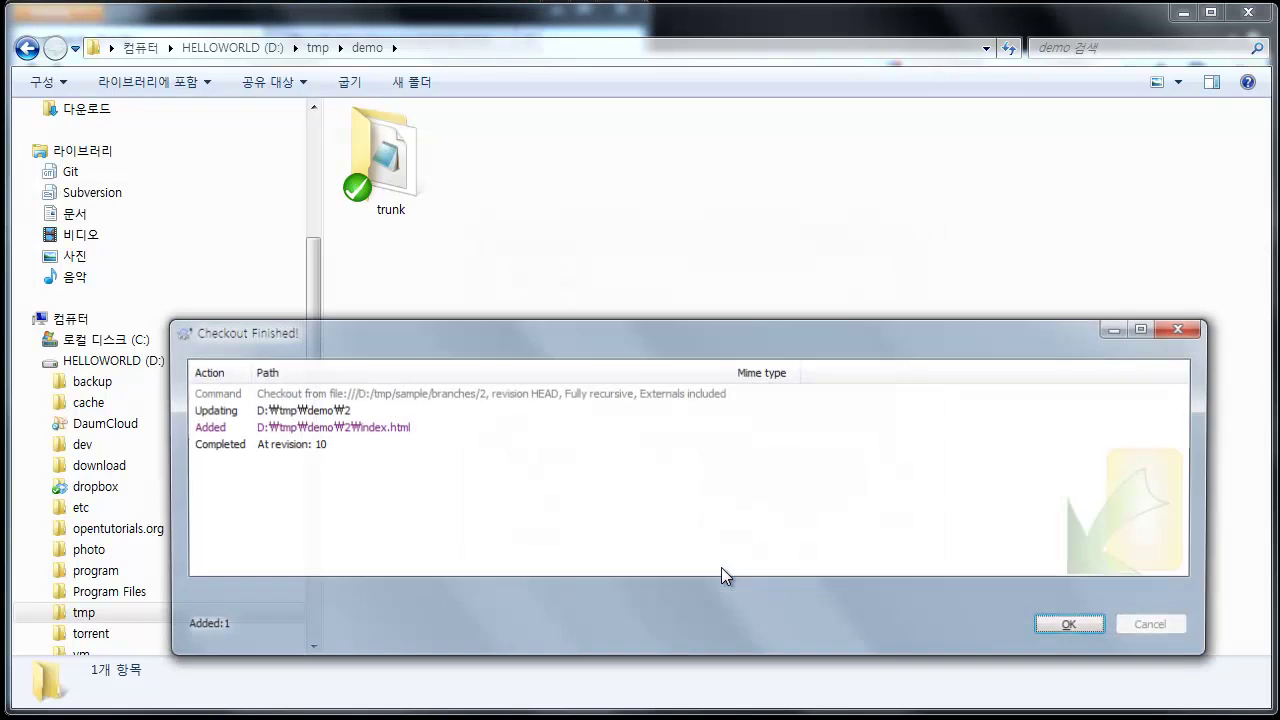
left_click(1074, 626)
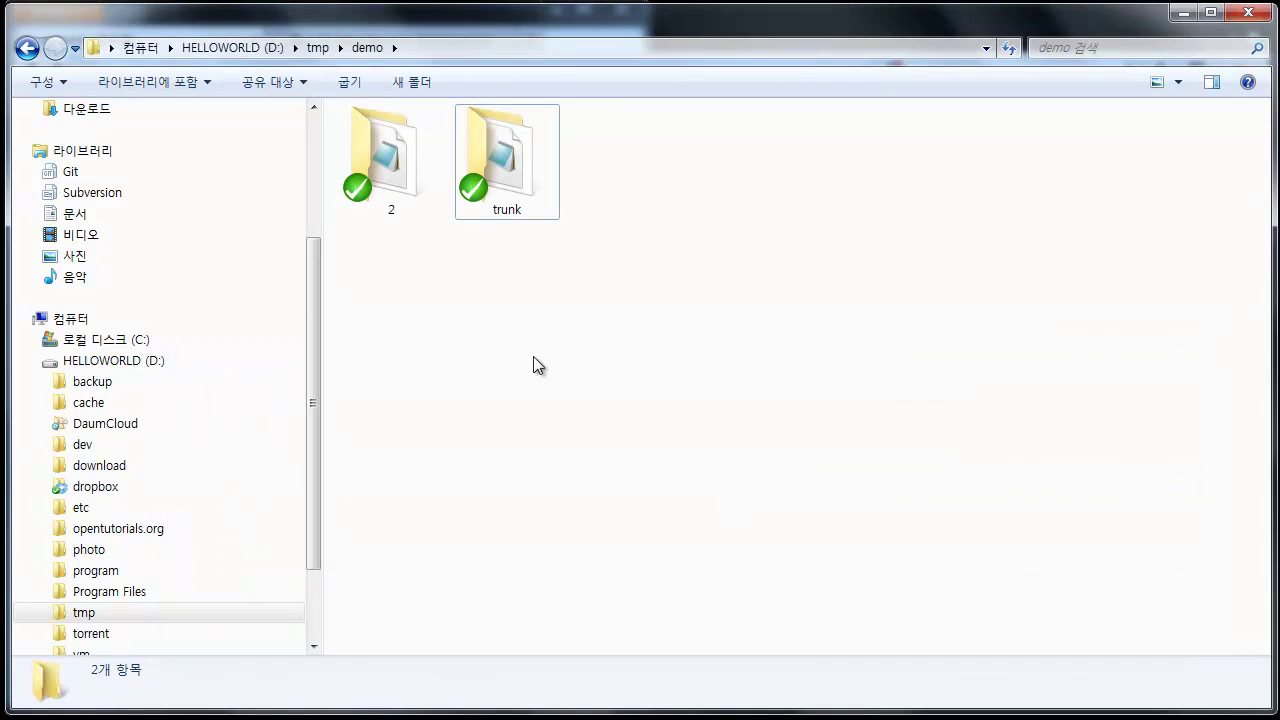
Step: Inspect the contents of the checked-out folder 2, including index.html, and return to the demo folder
double_click(394, 194)
left_click(390, 164)
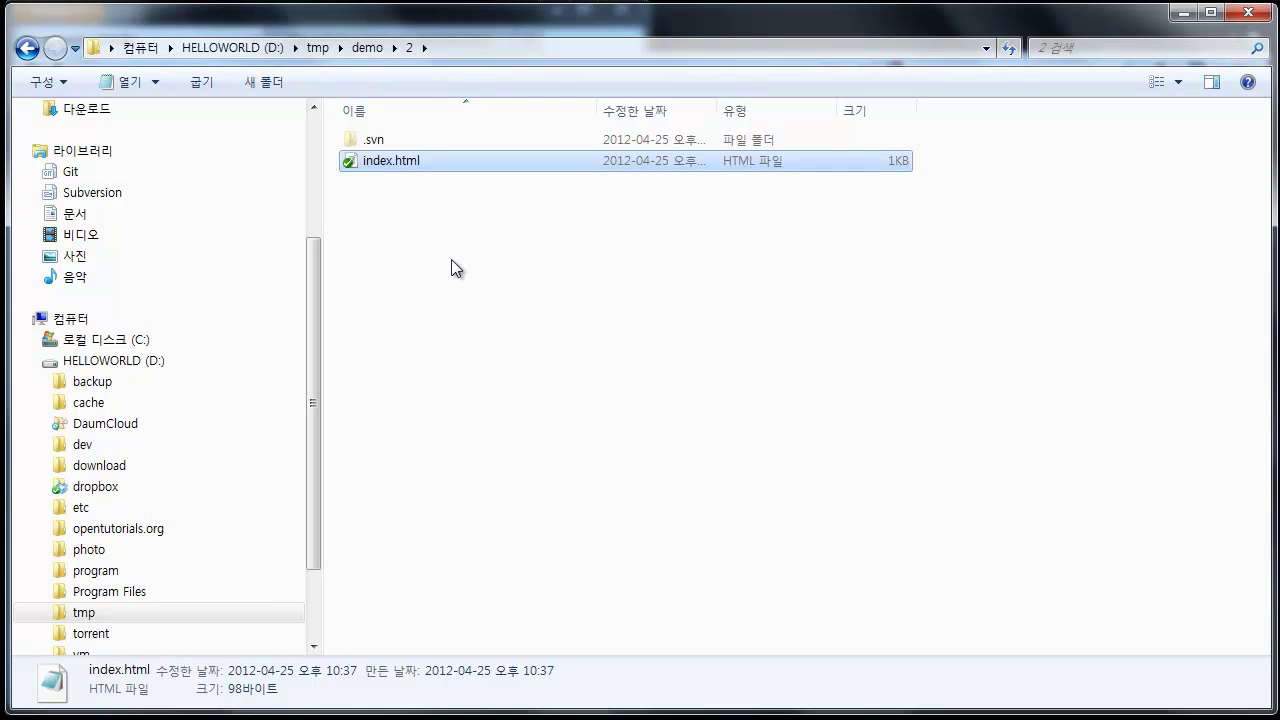
key("BackSpace")
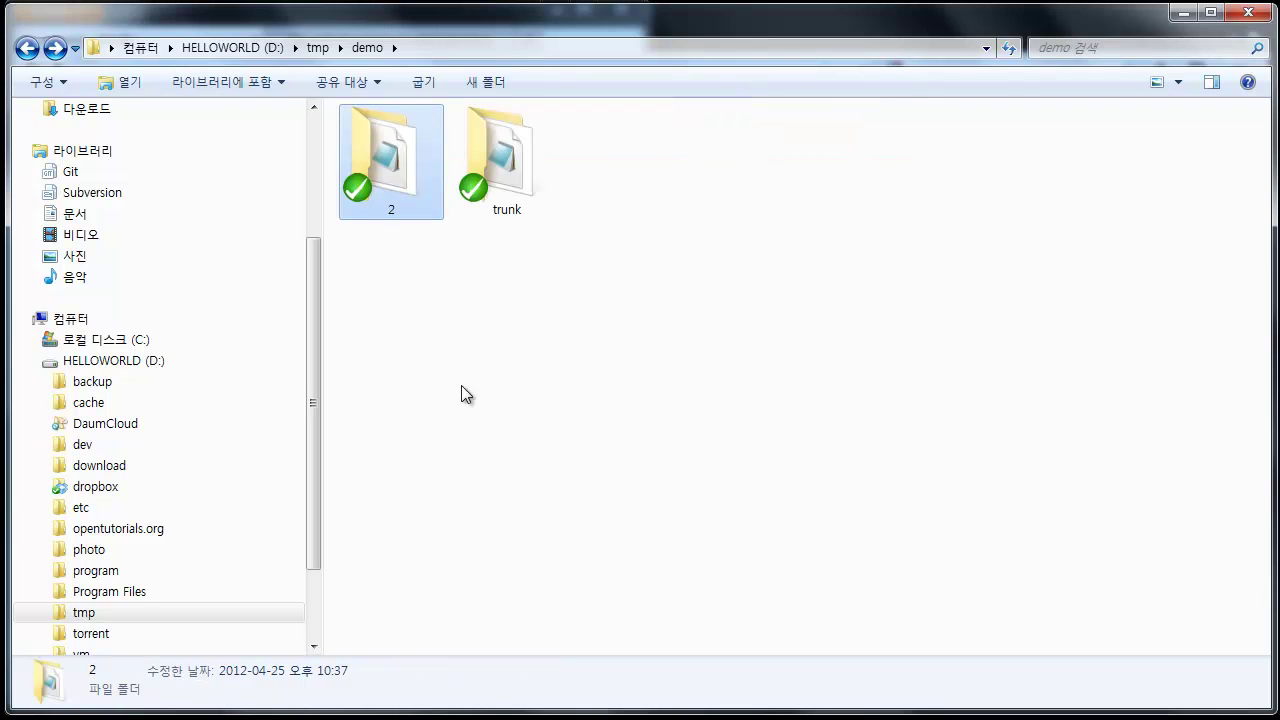
Step: Compare the trunk and 2 working copies in the demo folder with the branch, tag and merge diagram in Firefox
key("alt+Tab")
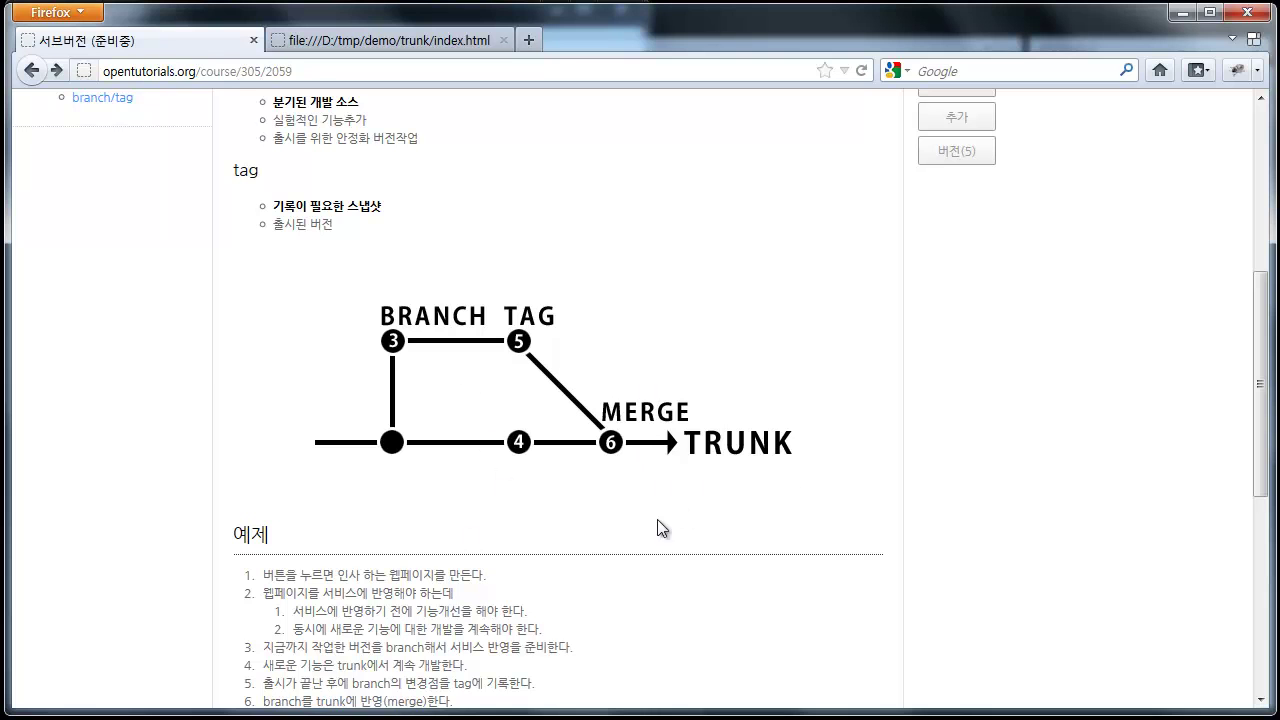
key("alt+Tab")
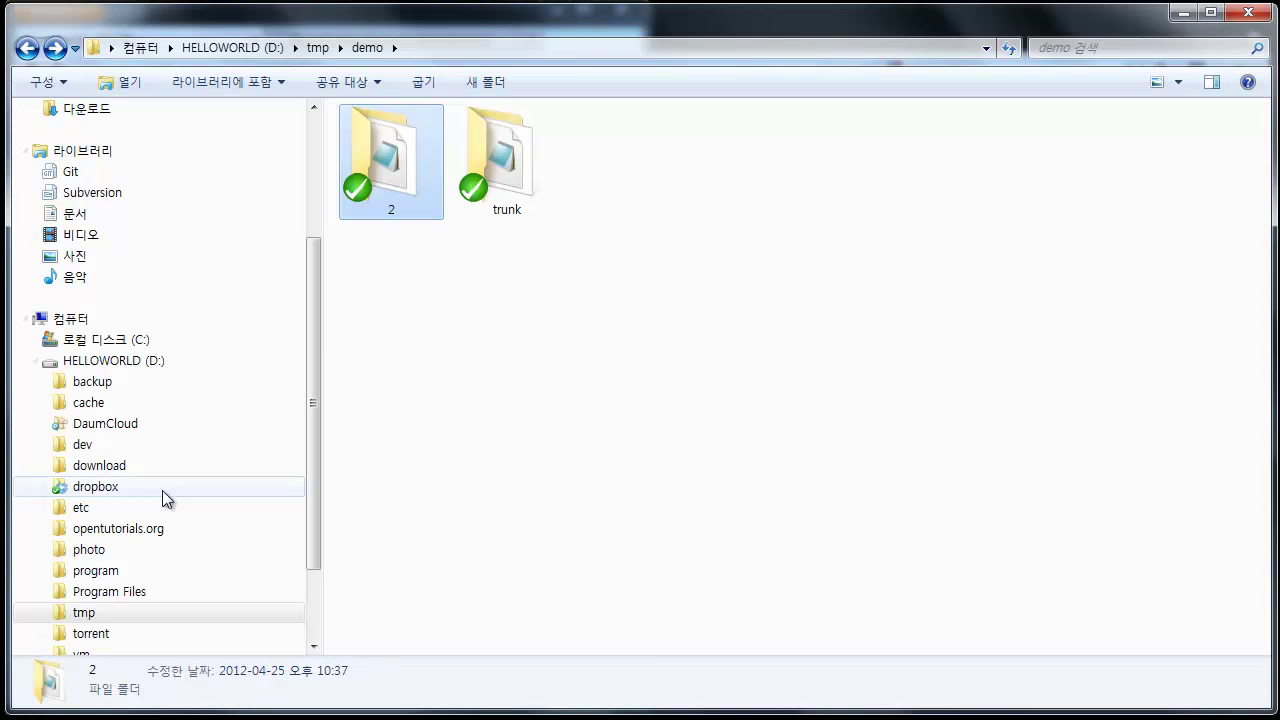
left_click(498, 214)
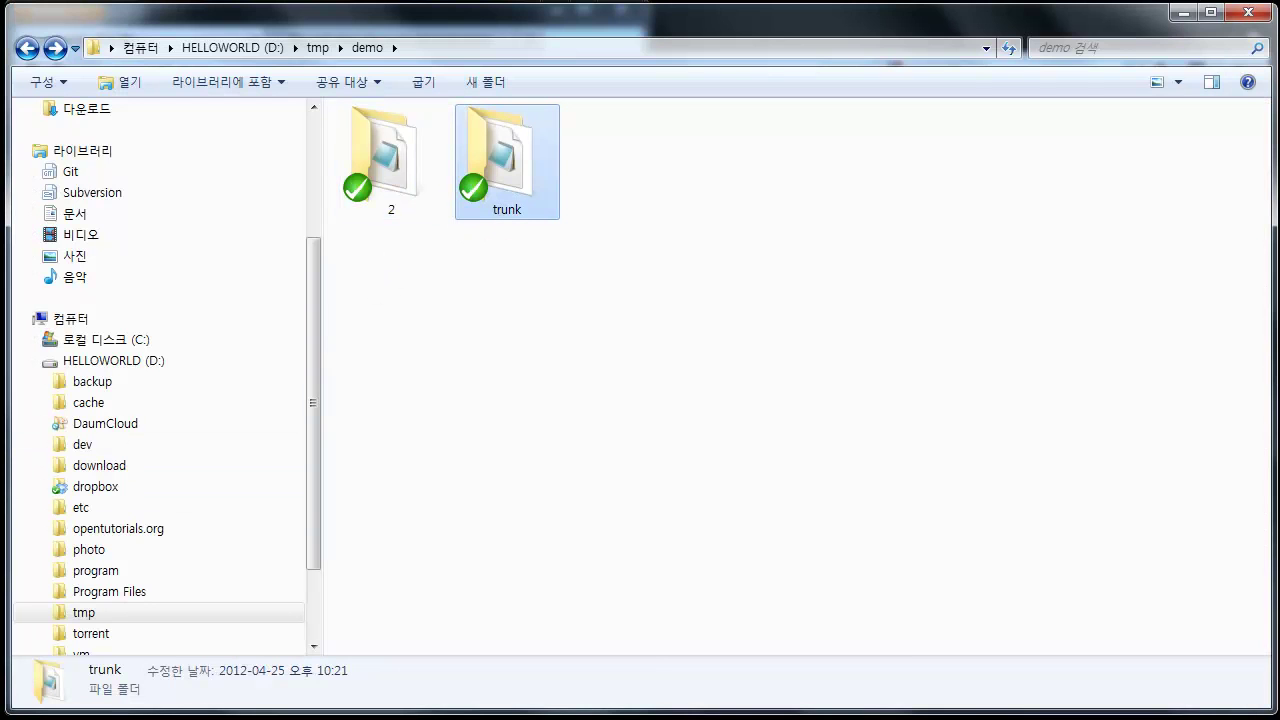
key("alt+Tab")
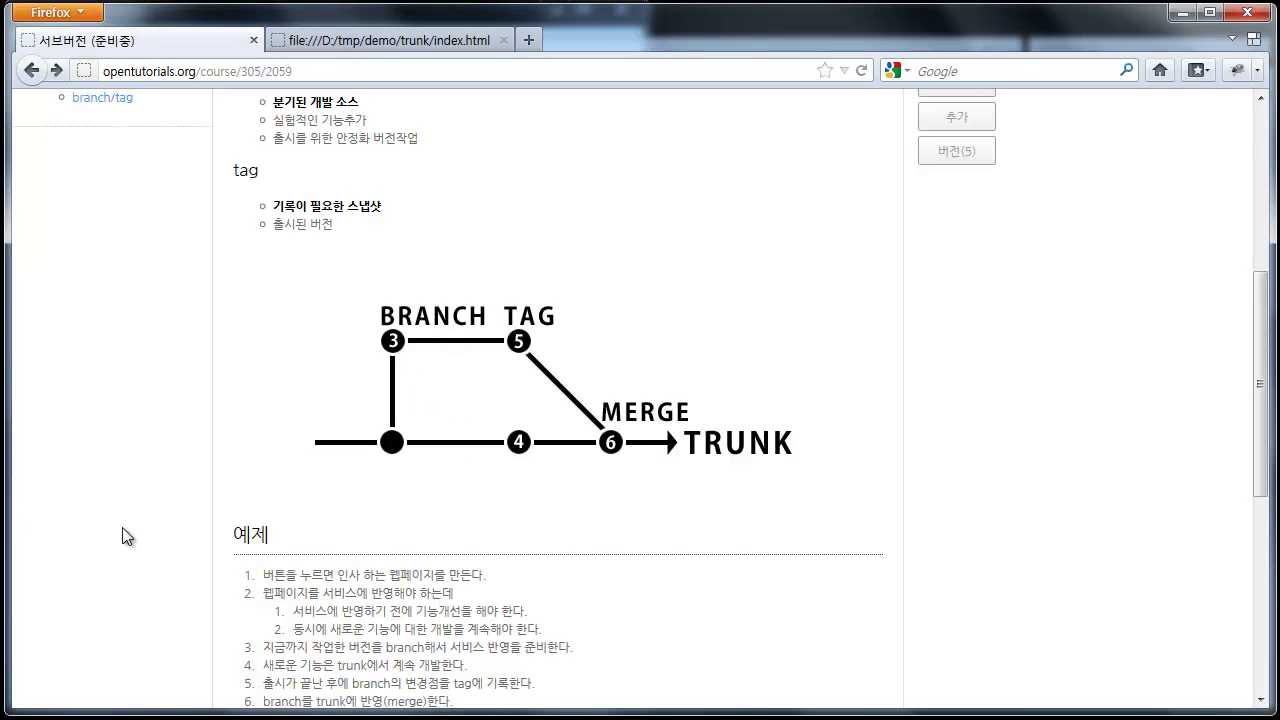
key("alt+Tab")
left_click(392, 197)
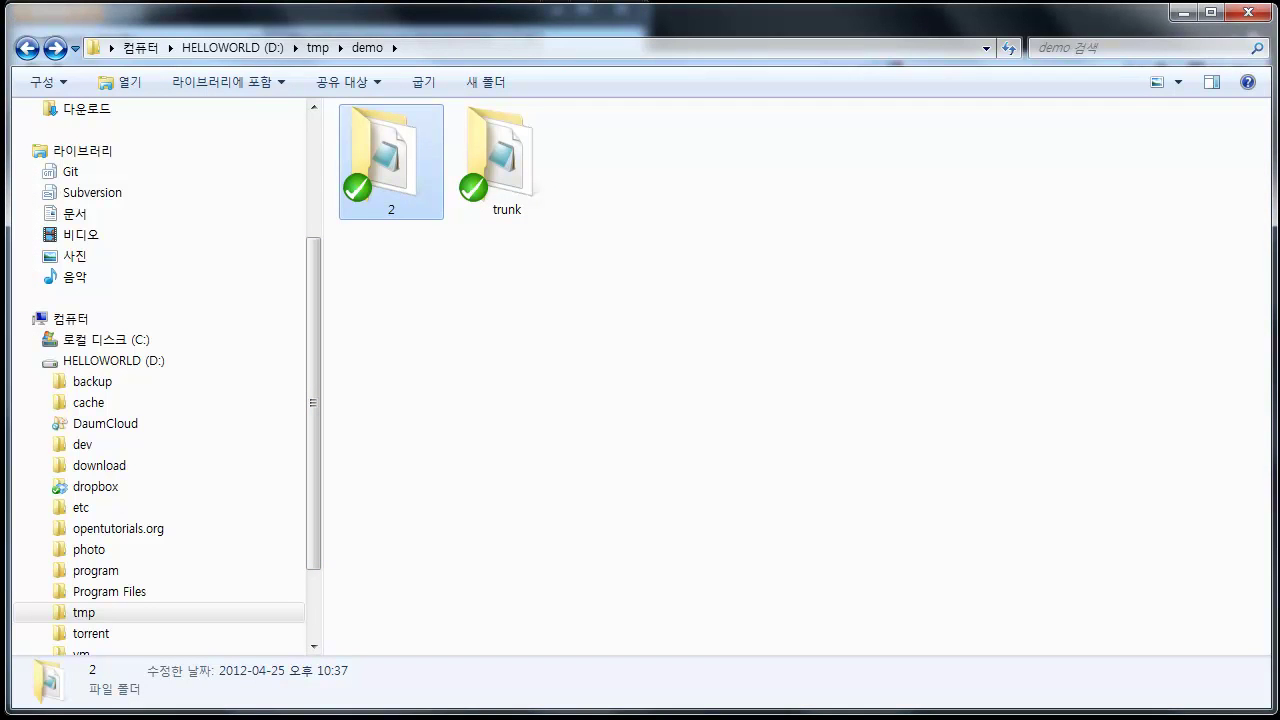
key("alt+Tab")
left_click(927, 272)
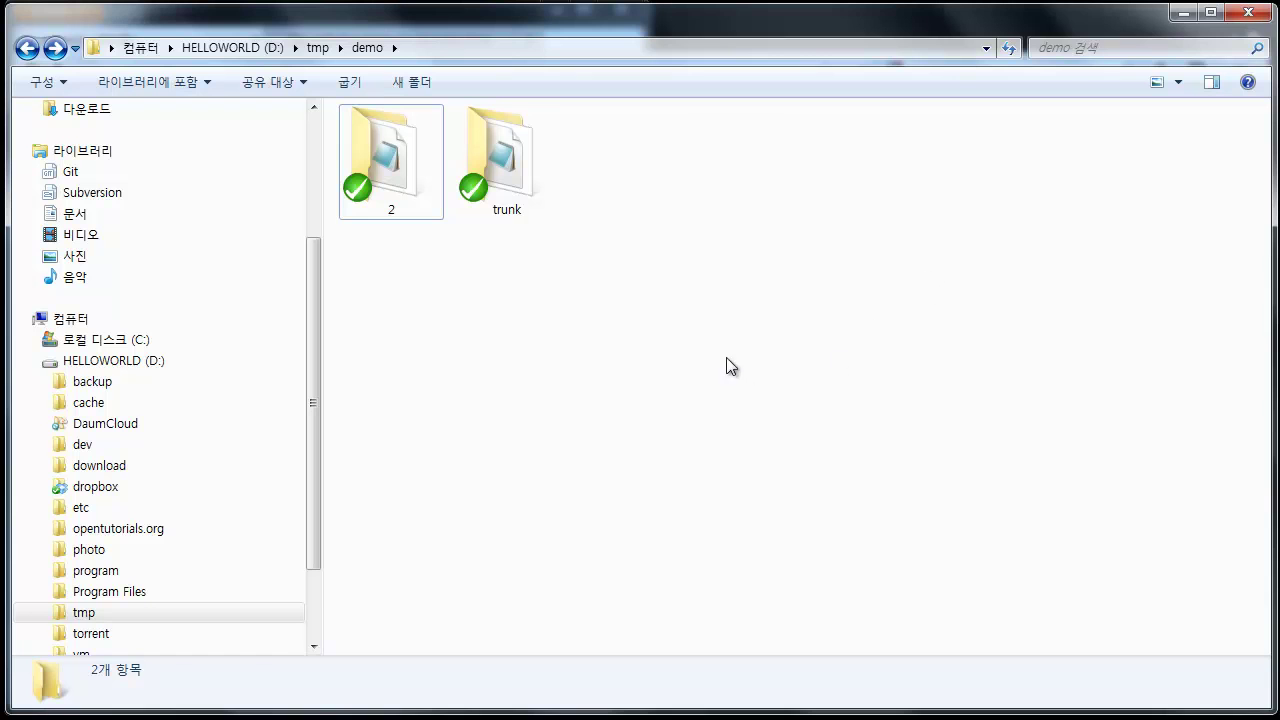
Step: Examine the Subversion properties of the trunk folder, including its repository URL, and close them without changes
right_click(495, 190)
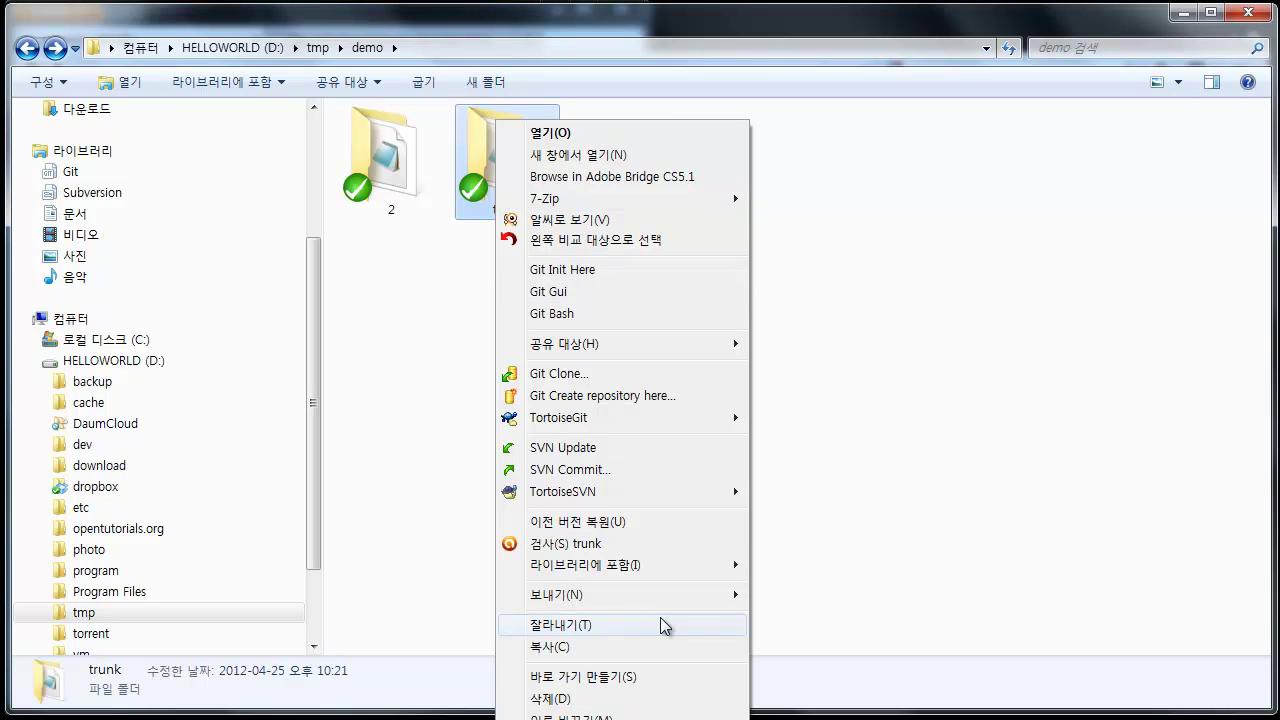
left_click(817, 286)
right_click(535, 116)
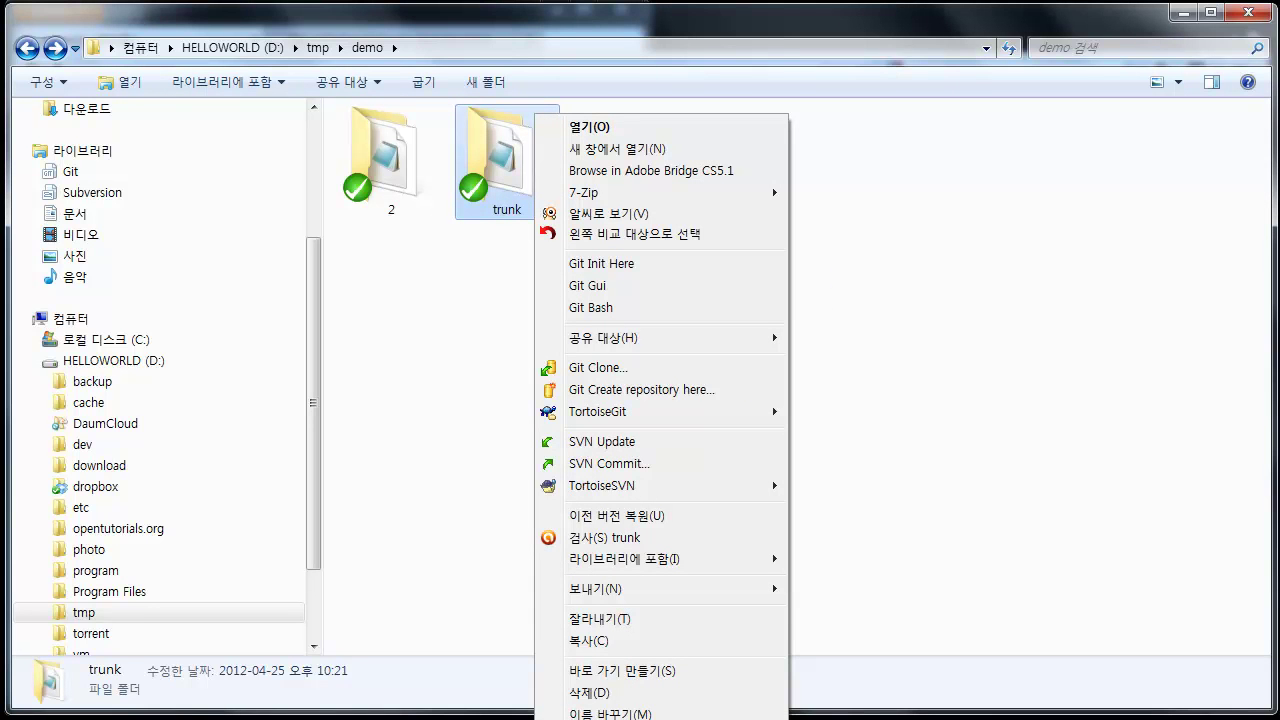
key("r")
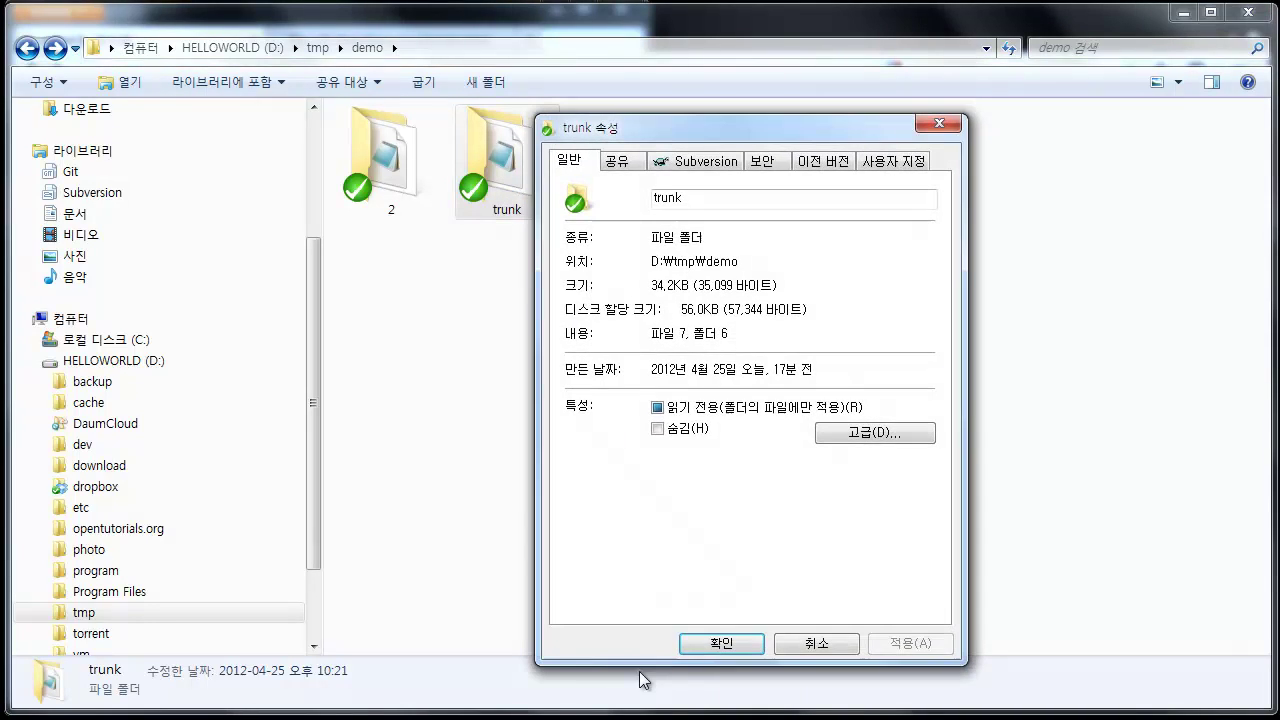
left_click(693, 164)
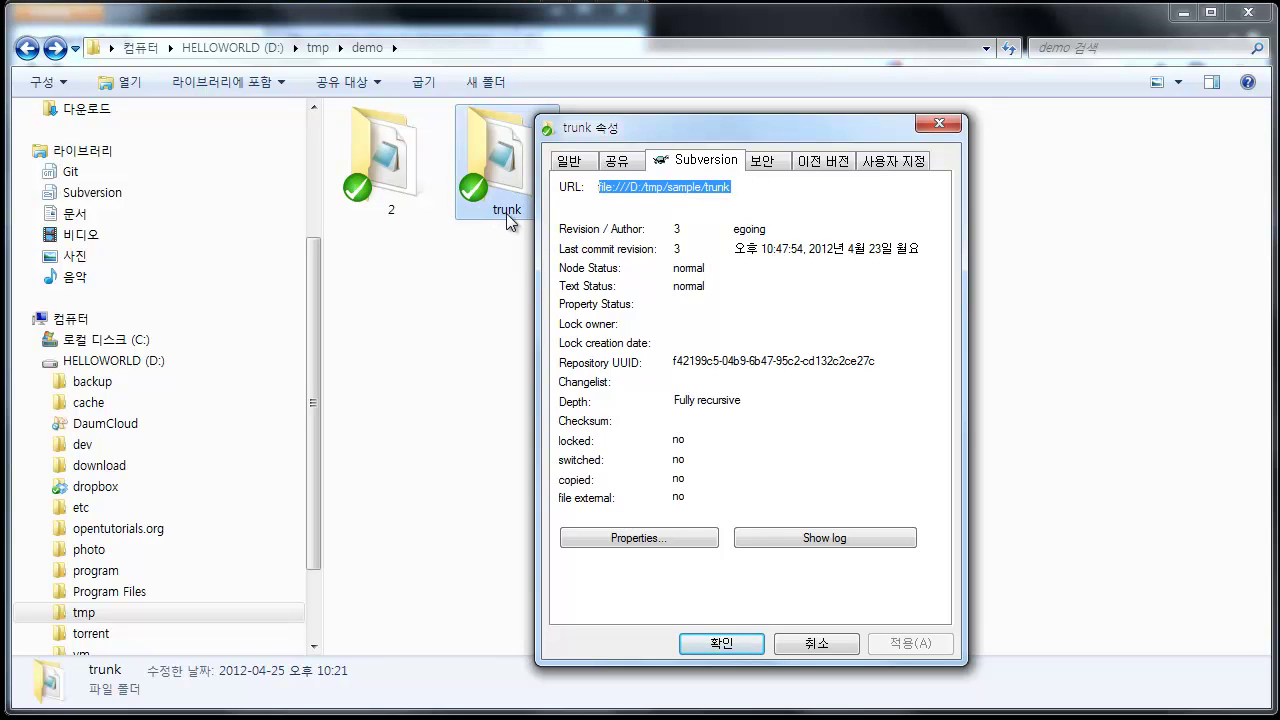
left_click(797, 646)
Step: Examine the Subversion properties of the folder 2, including its repository URL, and close them without changes
right_click(398, 168)
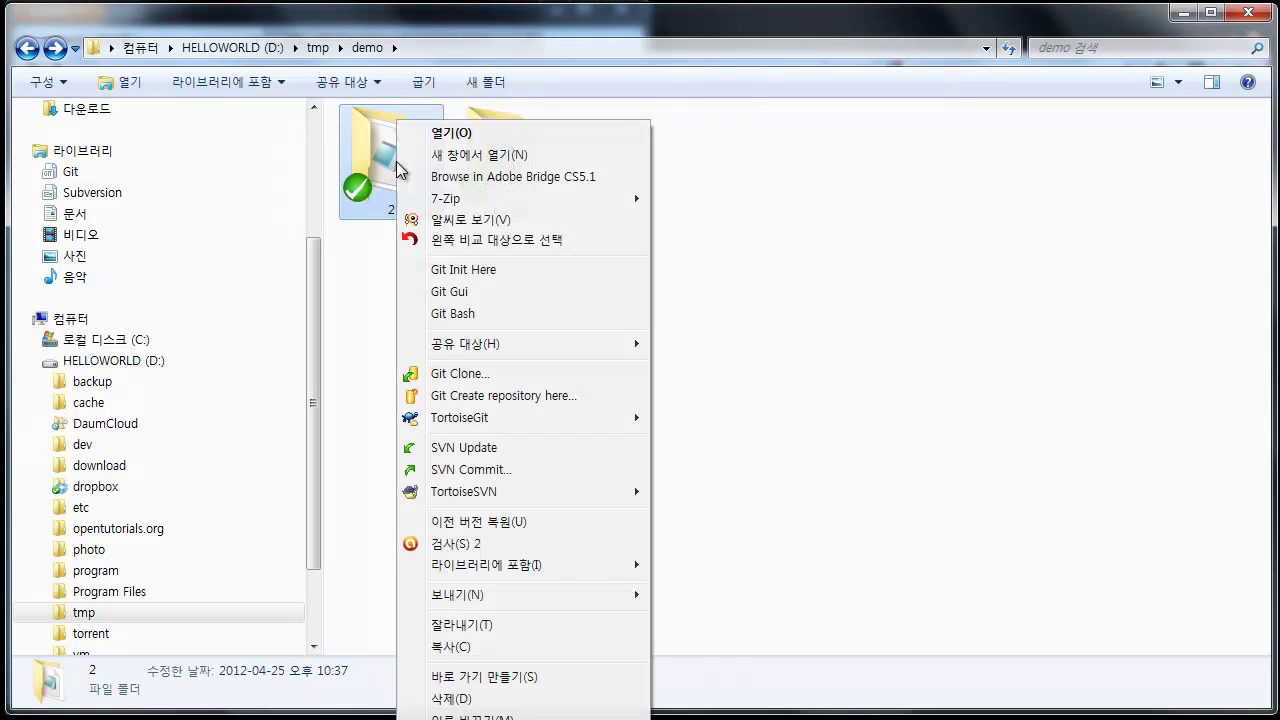
left_click(586, 707)
left_click(535, 206)
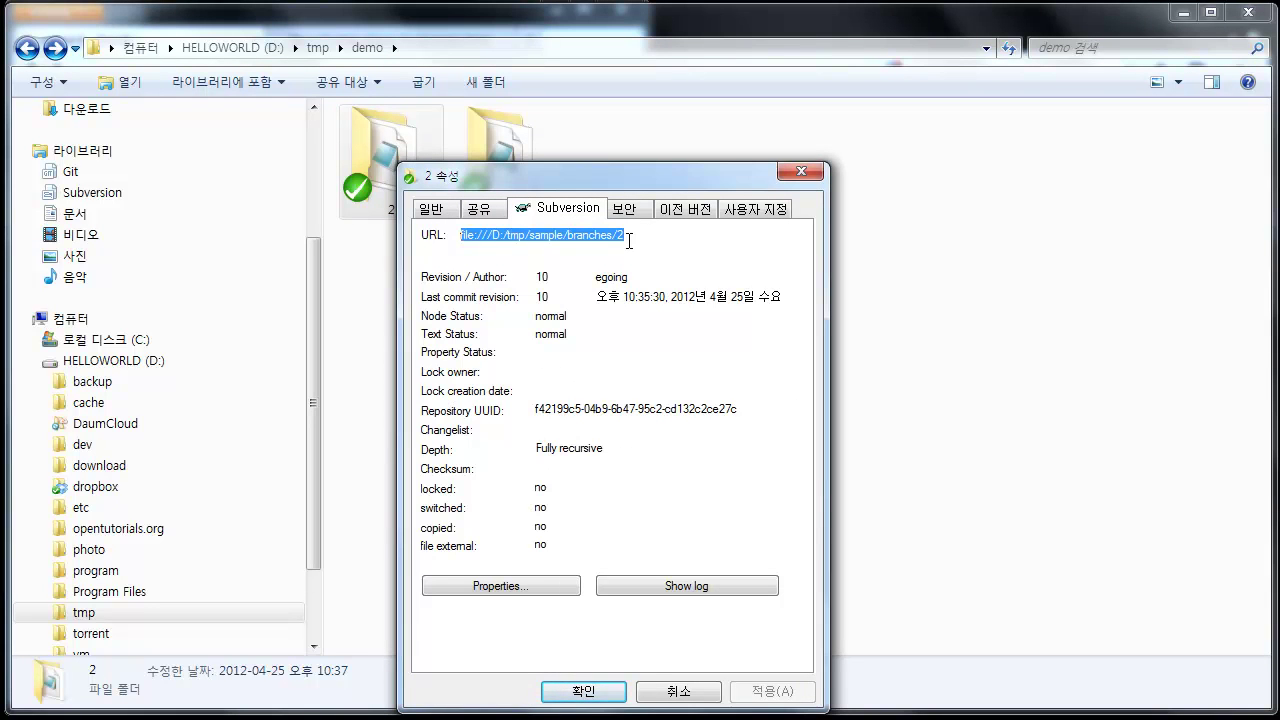
left_click(700, 697)
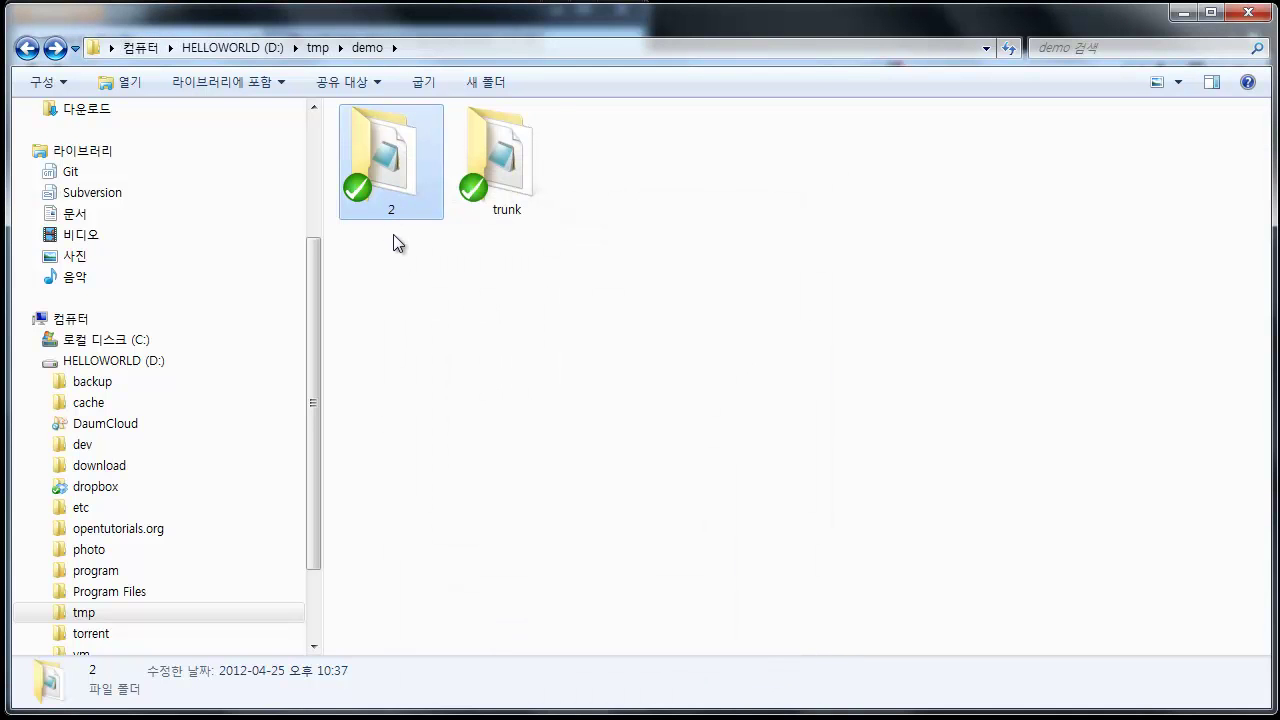
left_click(515, 155)
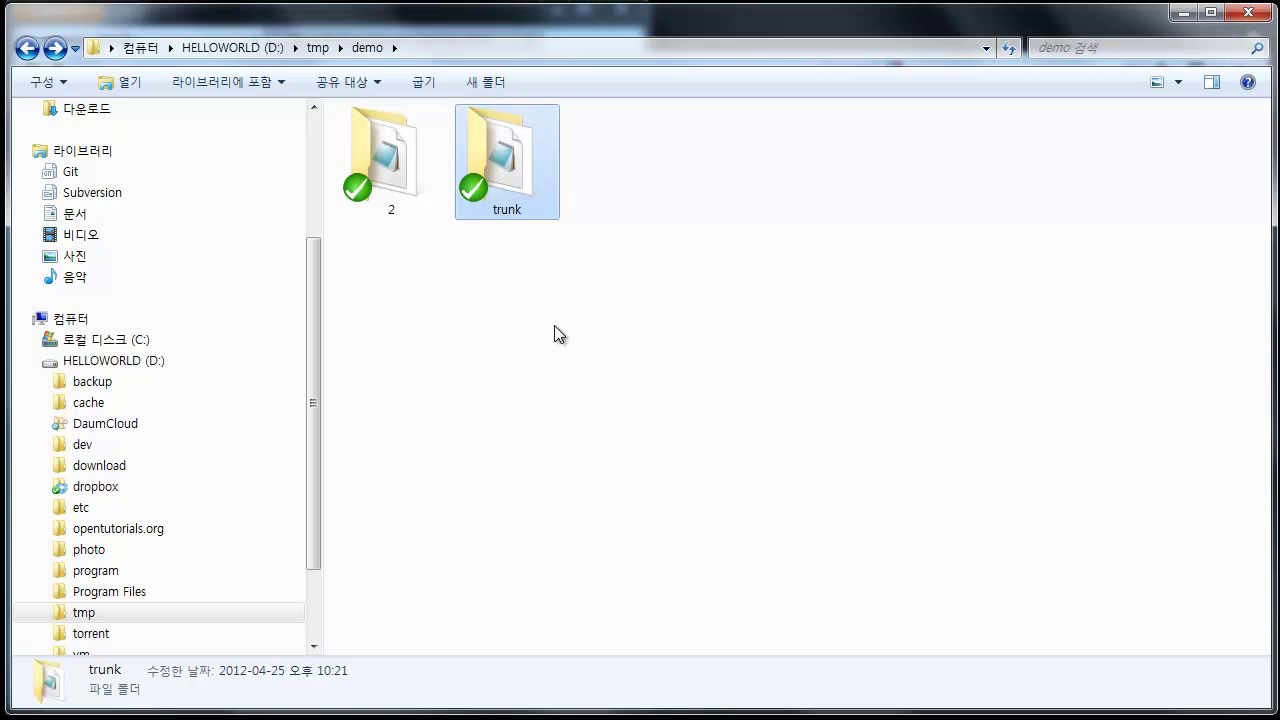
left_click(418, 190)
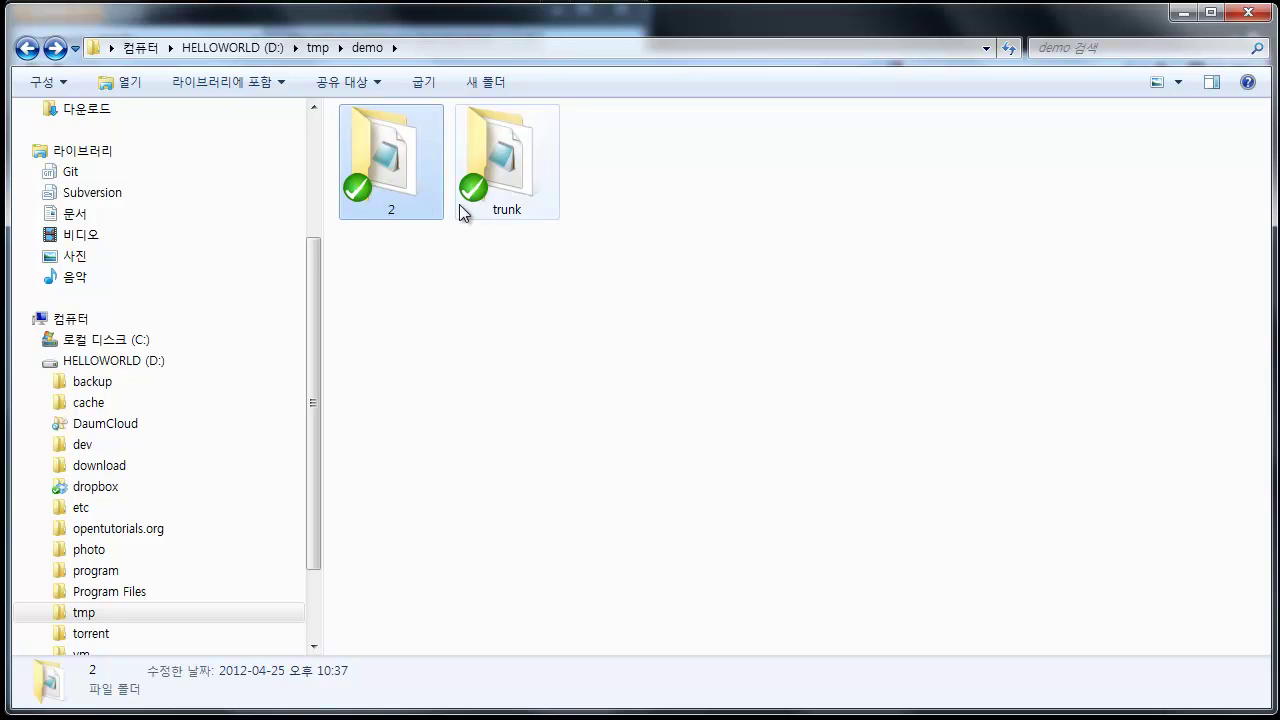
left_click(503, 297)
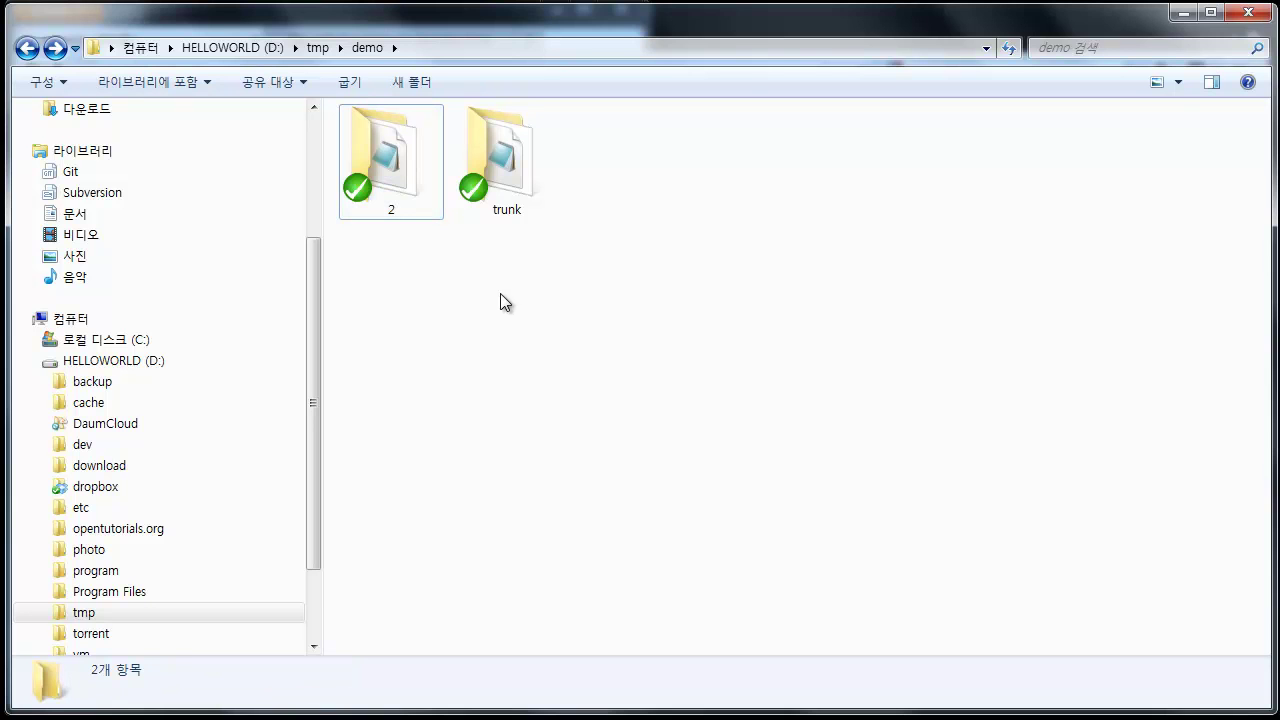
Step: Open the index.html file of the branch working copy 2 in Notepad for editing
double_click(396, 163)
left_click(396, 160)
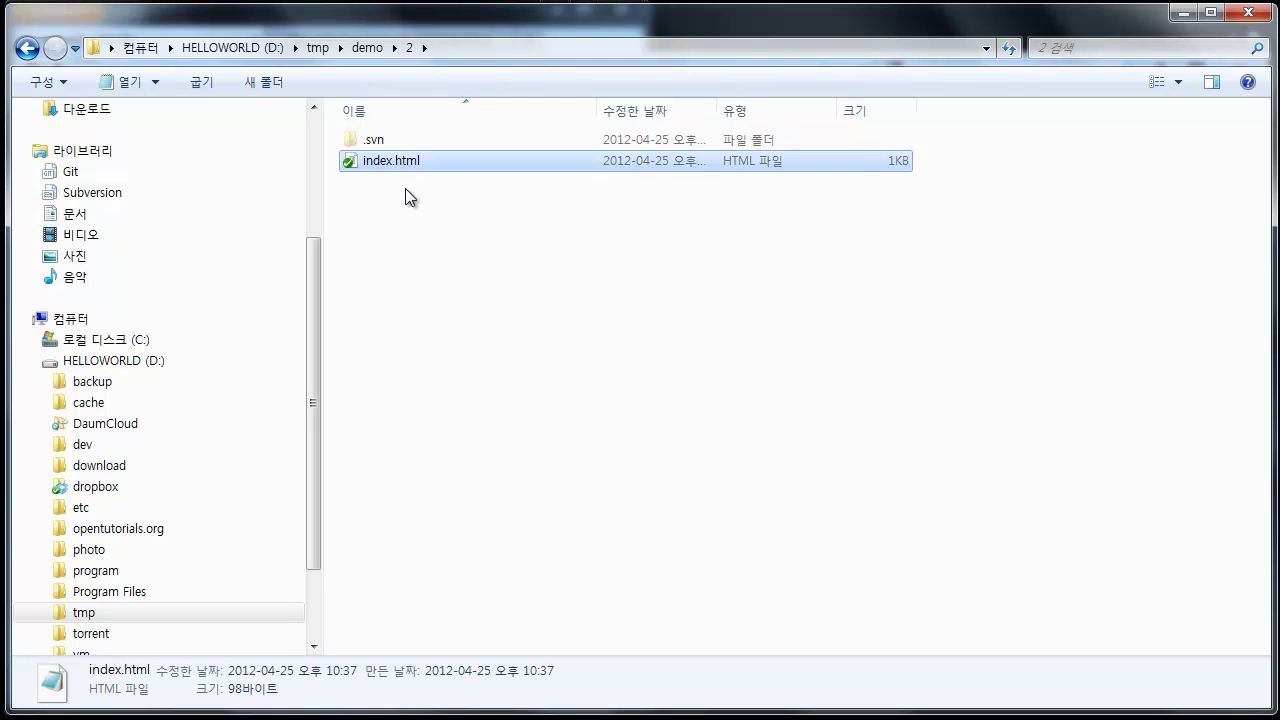
right_click(401, 170)
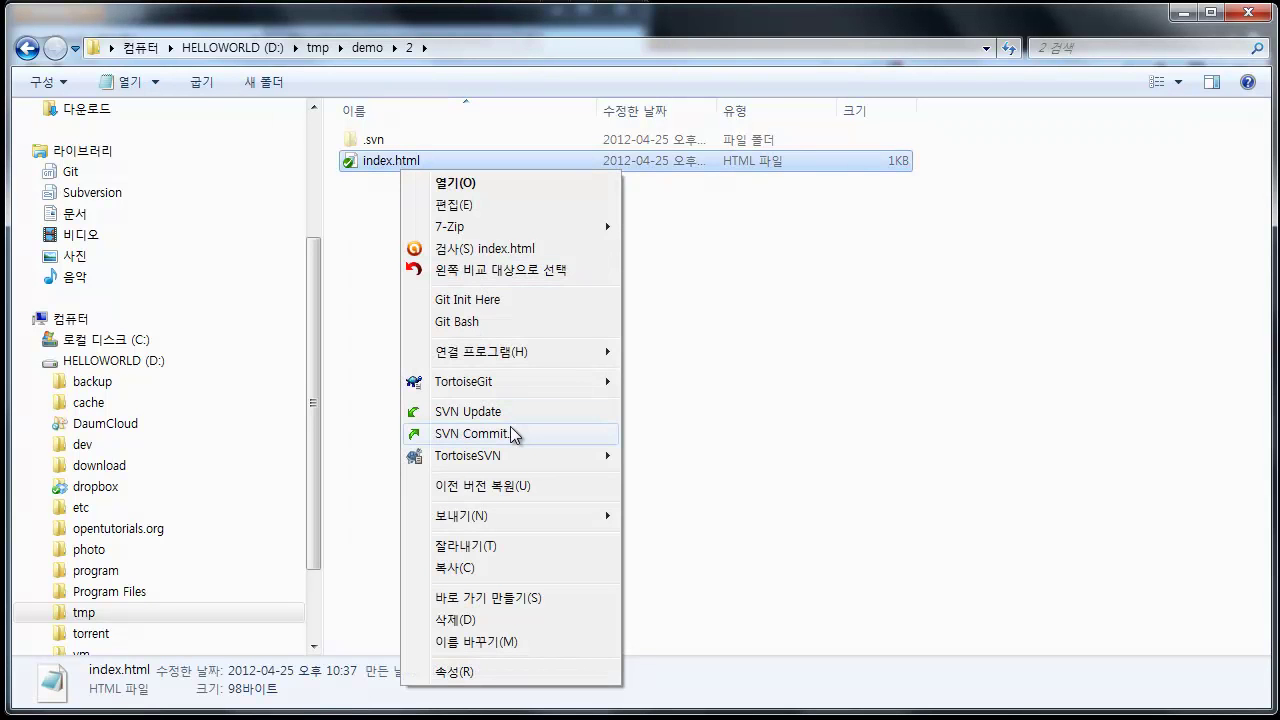
left_click(505, 205)
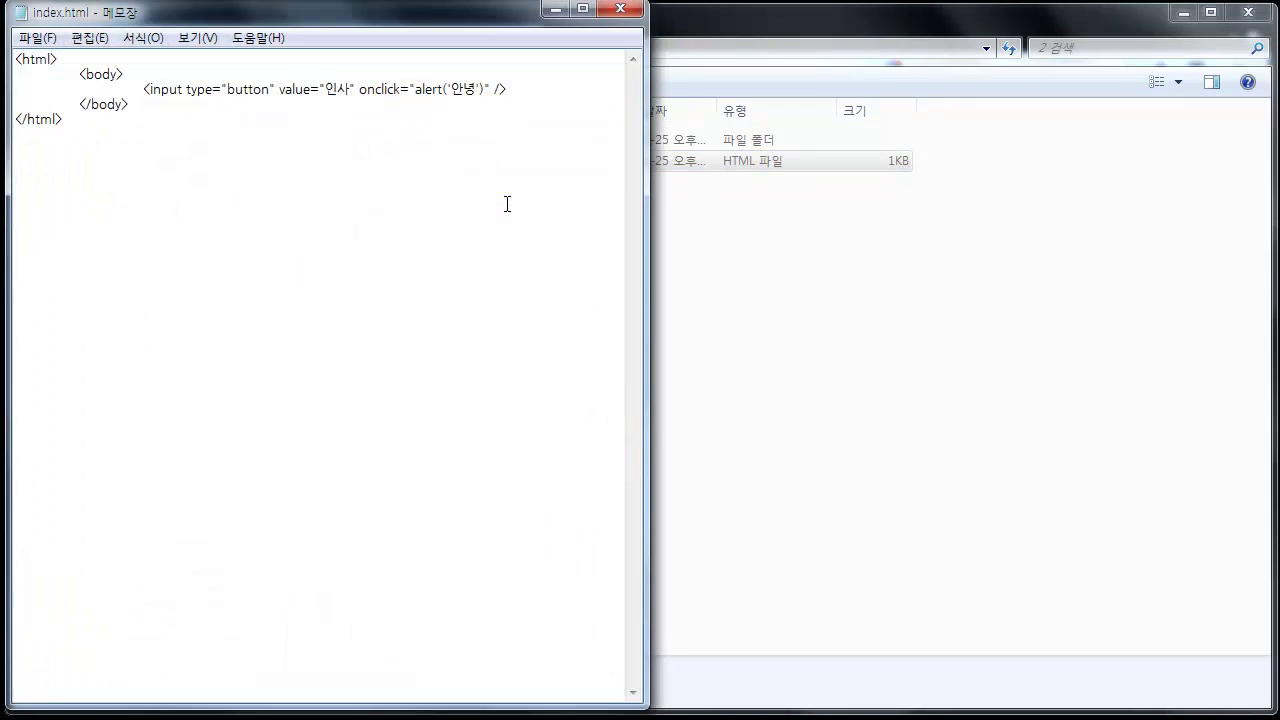
Step: Extend the button's alert text in index.html to 안녕하세요, save the file and return to the folder 2
key("Down")
key("End")
key("Down")
key("Left")
key("Left")
key("End")
key("Left")
key("Left")
key("Left")
key("Left")
key("Left")
key("Left")
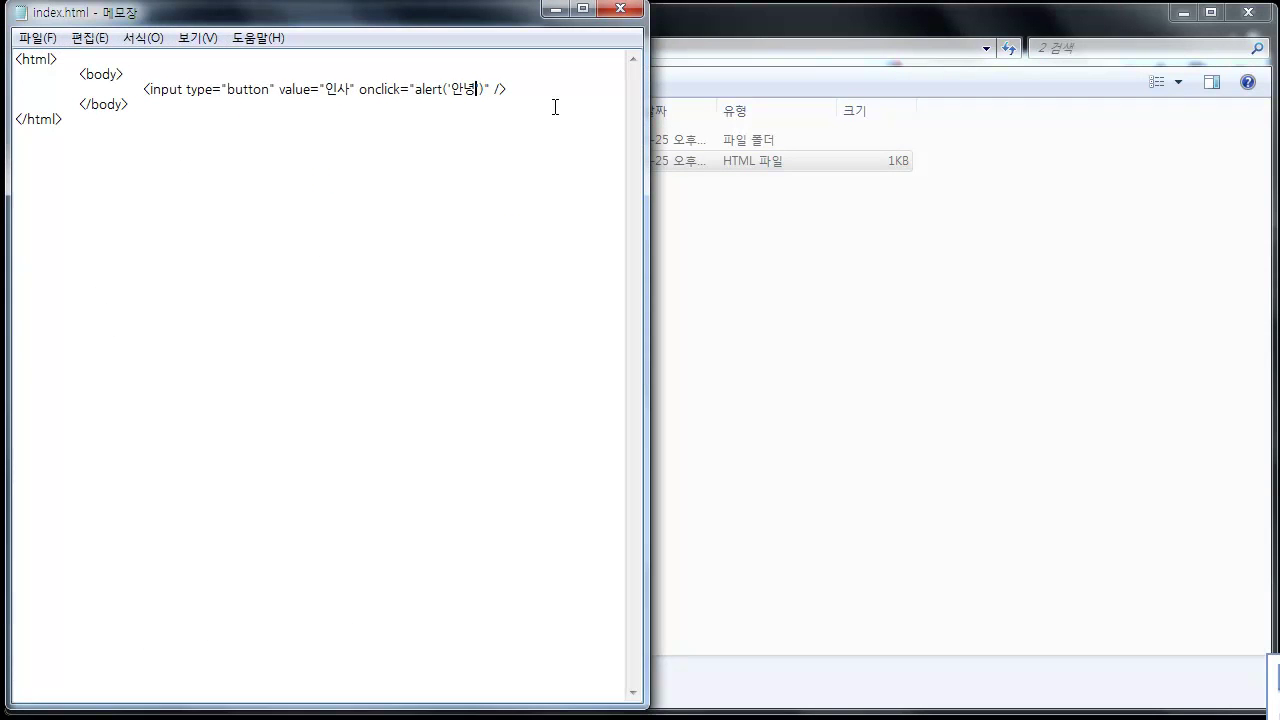
type("하세요")
key("ctrl+s")
left_click(844, 268)
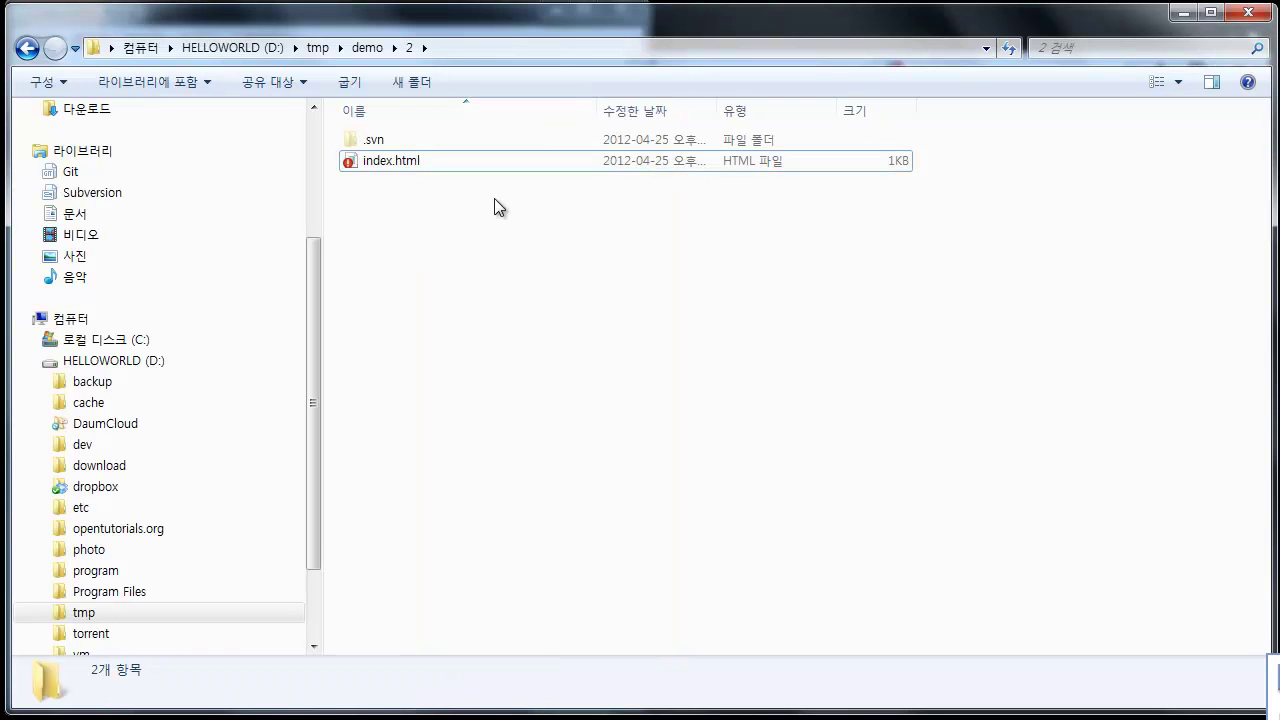
Step: Open the branch's index.html in Firefox, test its 인사 greeting button and return to the folder 2
right_click(486, 199)
left_click(410, 182)
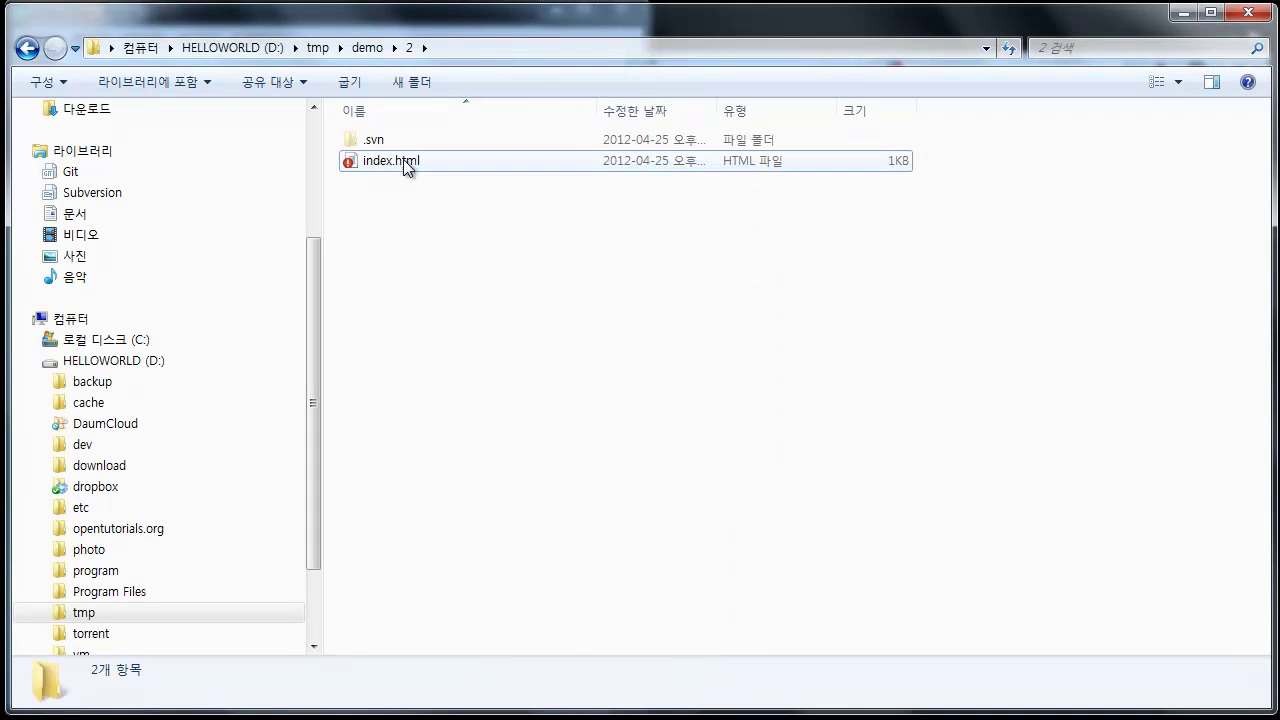
right_click(352, 167)
mouse_move(457, 358)
left_click(620, 348)
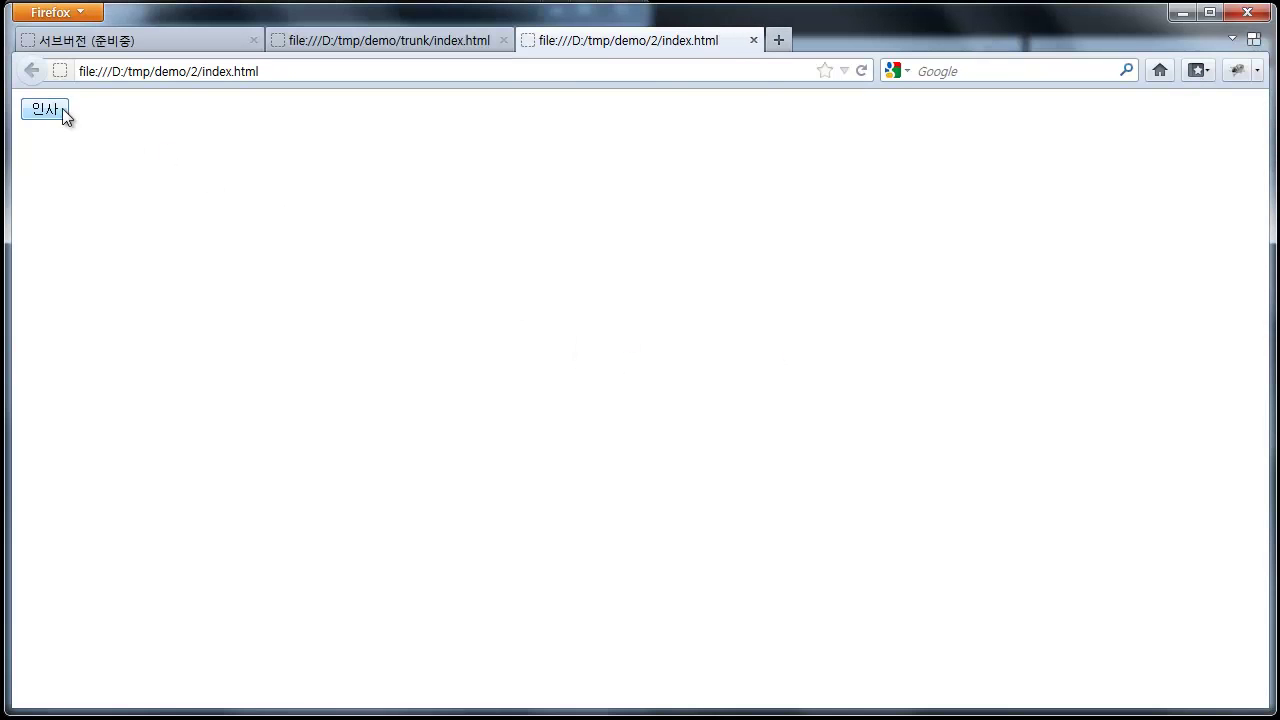
left_click(62, 110)
left_click(704, 364)
left_click(1182, 12)
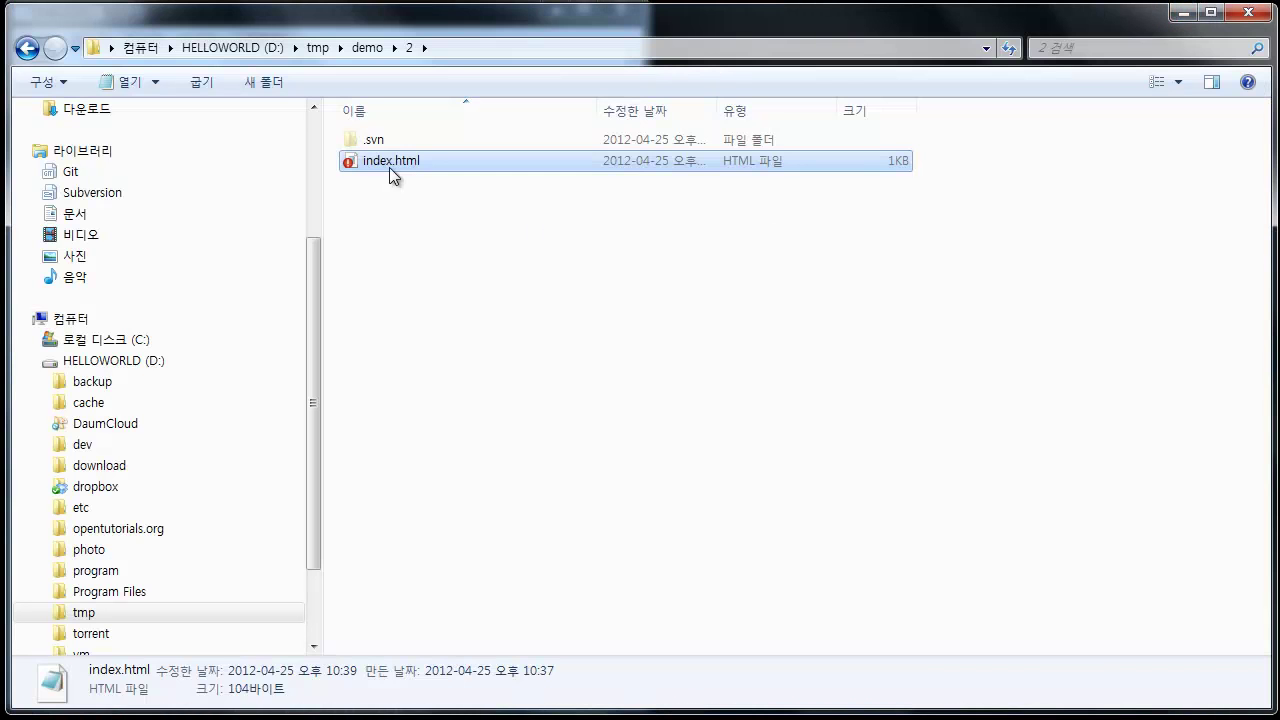
Step: Commit the modified index.html to file:///D:/tmp/sample/branches/2 with the message "* 공손버전"
right_click(390, 230)
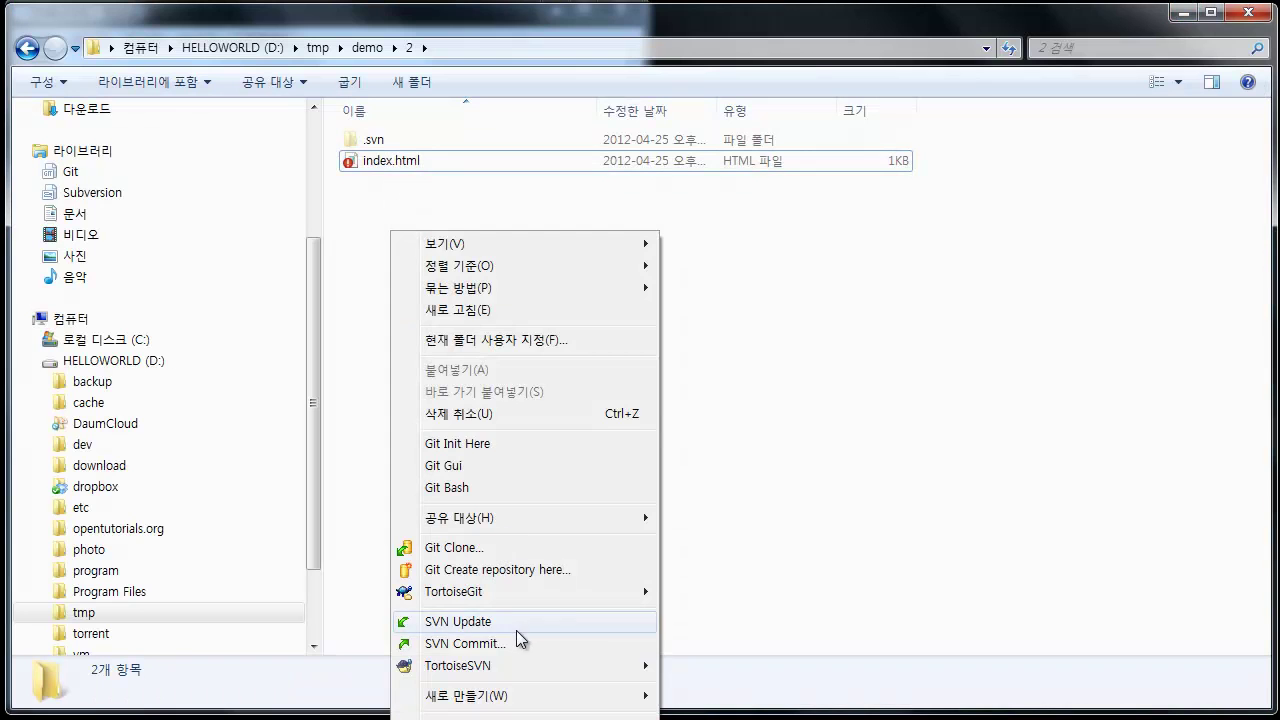
left_click(519, 645)
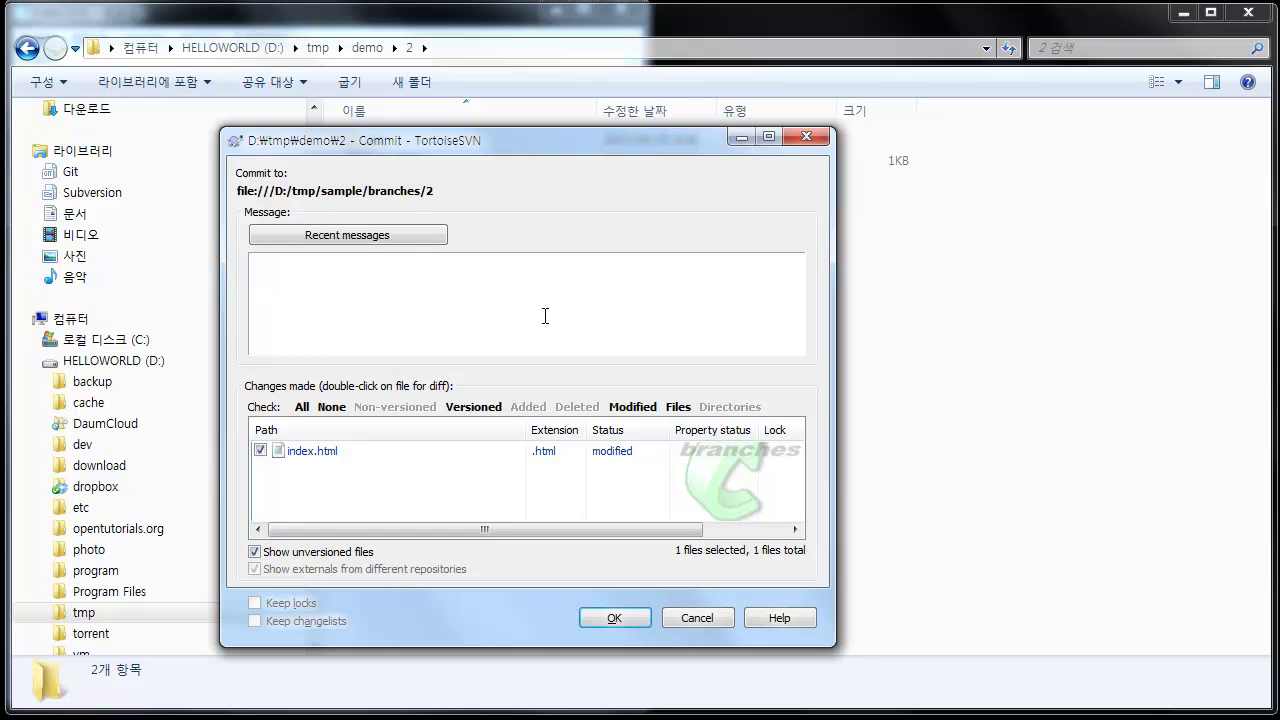
type("* 공손버전")
left_click(614, 618)
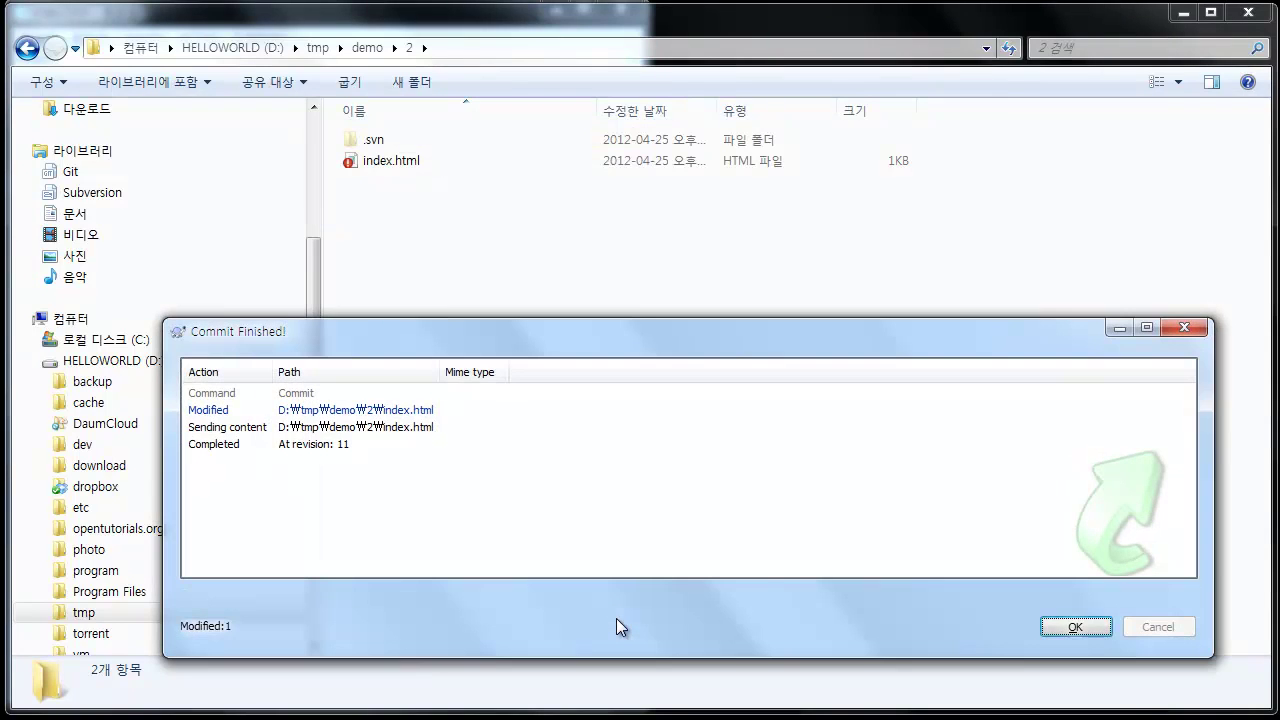
left_click(1073, 627)
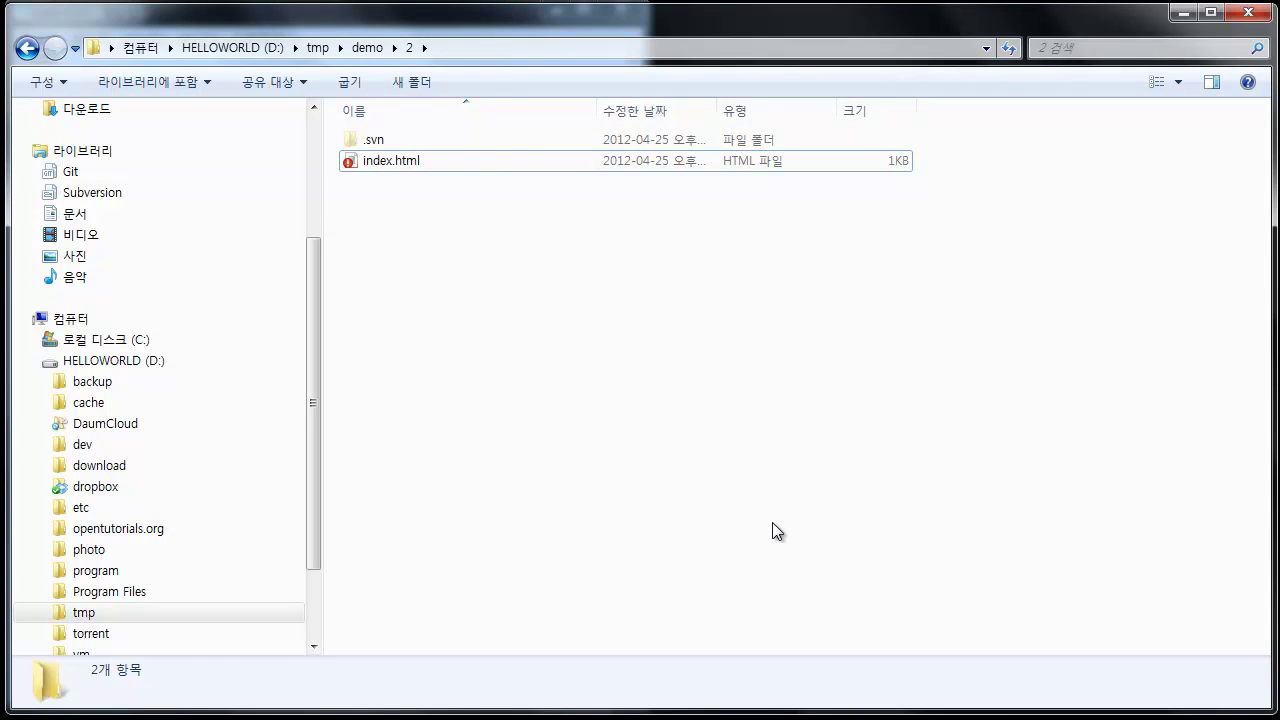
Step: Go to the trunk working copy in the demo folder and open its index.html in Notepad for editing
key("BackSpace")
double_click(375, 172)
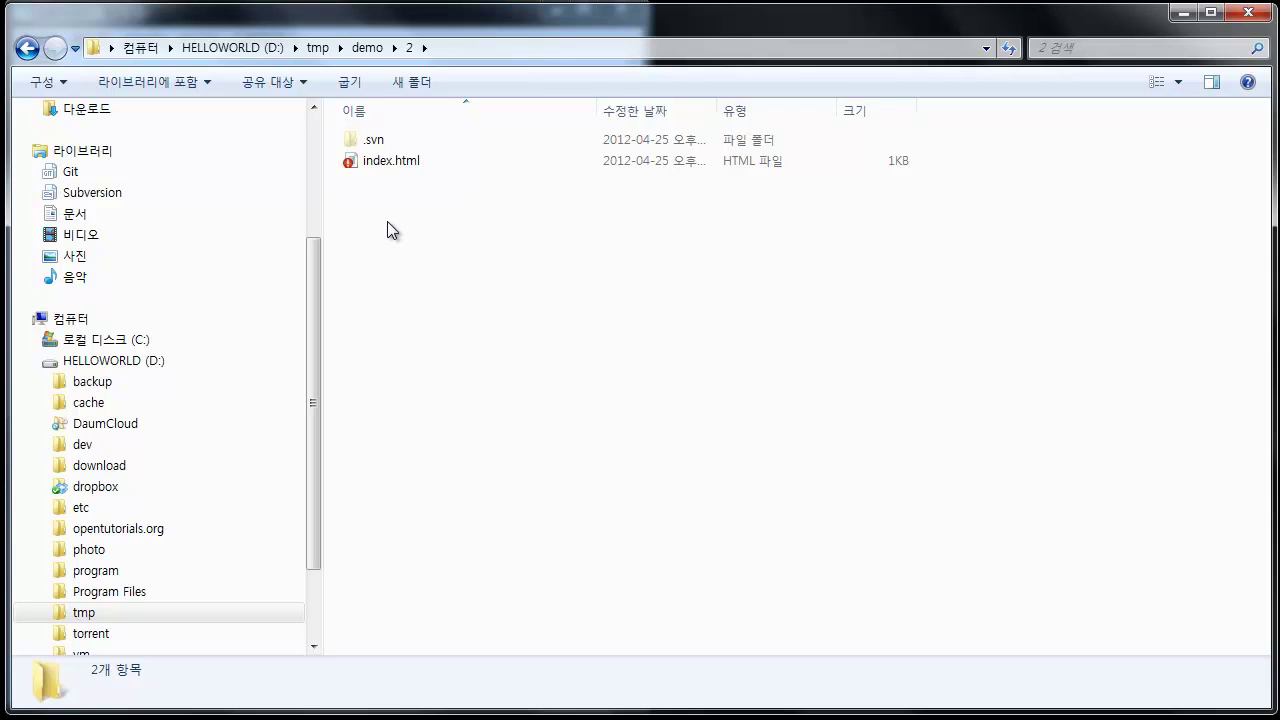
key("BackSpace")
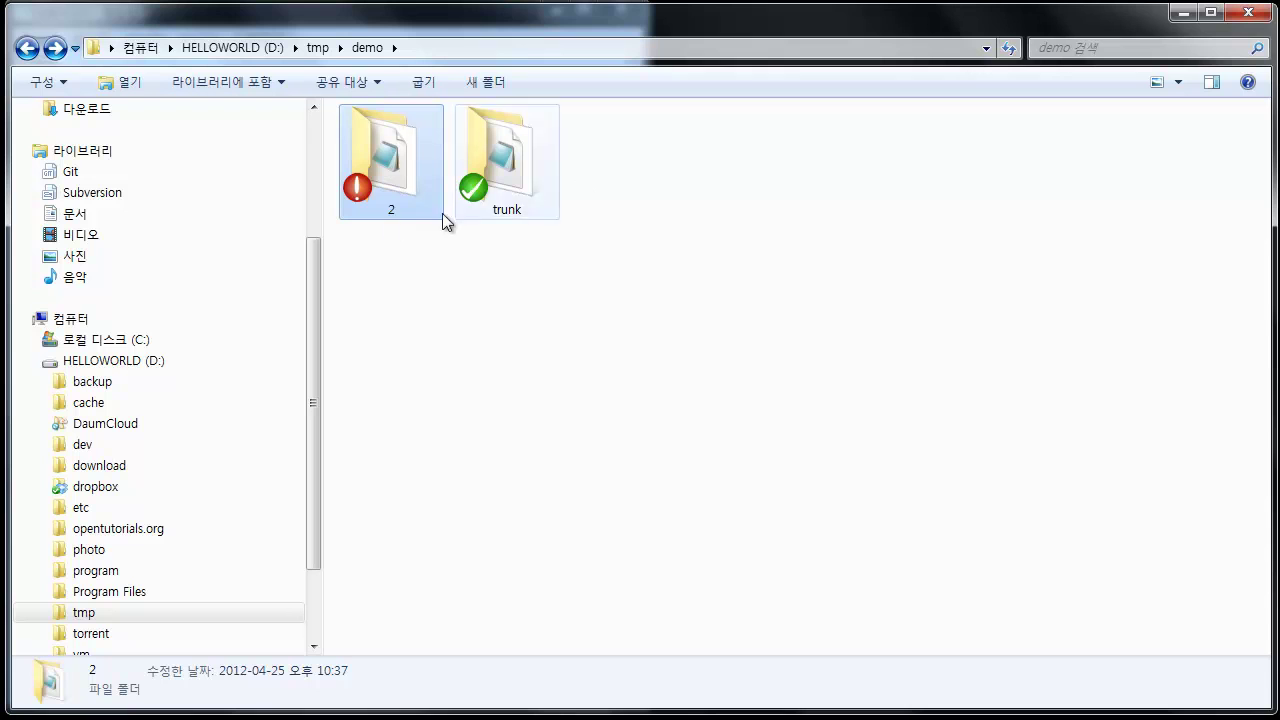
double_click(510, 170)
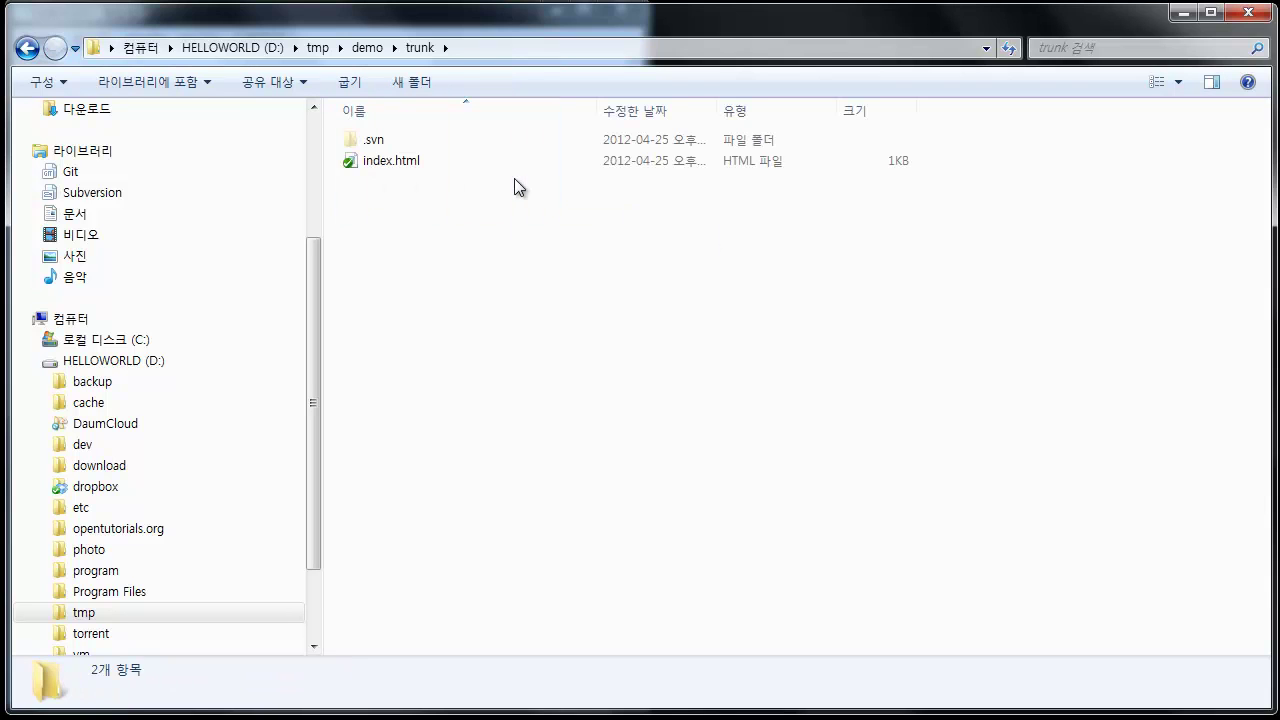
left_click(404, 162)
right_click(404, 162)
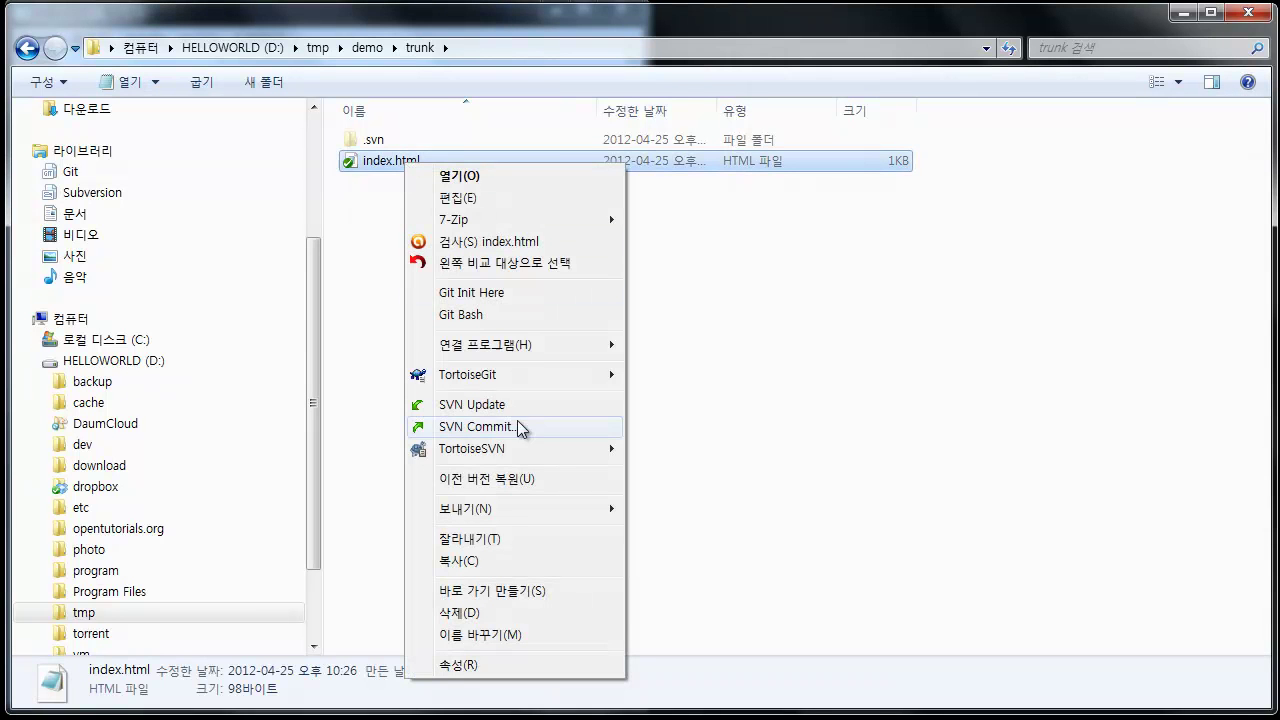
left_click(503, 197)
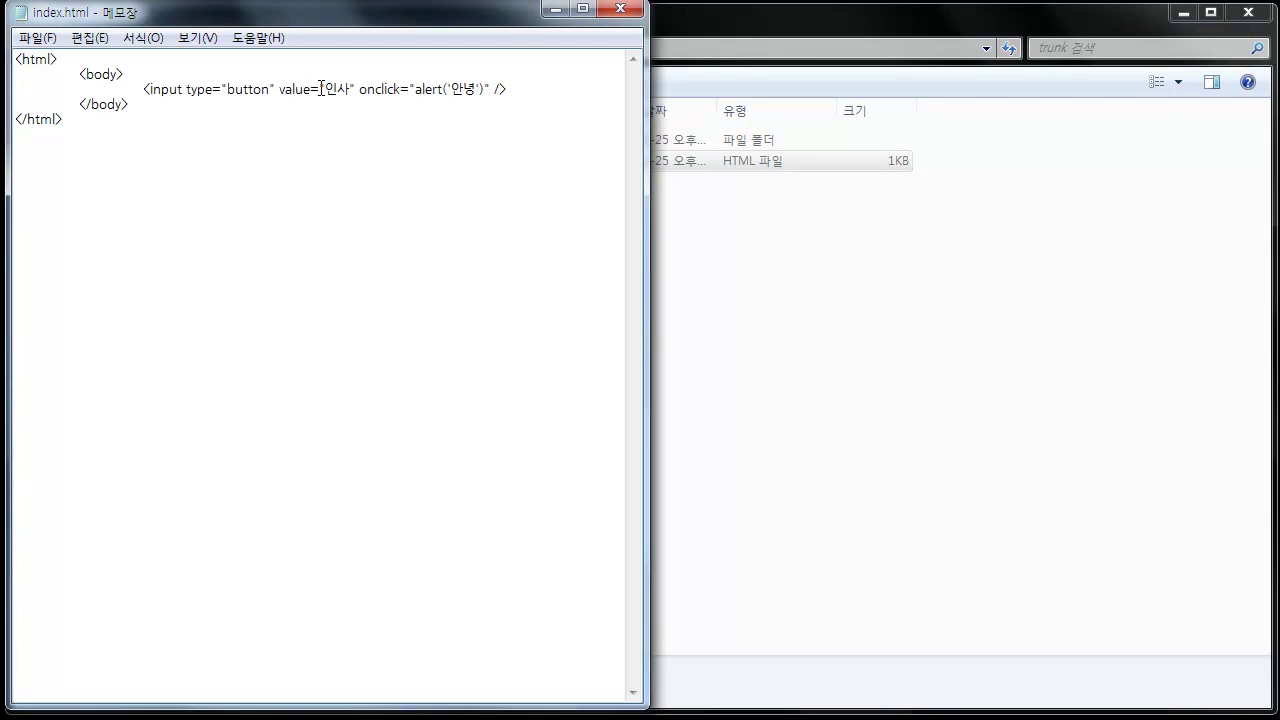
Step: Insert the line <input type="text" id="name" /> above the button in the trunk's index.html
left_click(540, 89)
left_click(143, 89)
key("Return")
key("Tab")
key("Tab")
type("<input type=\"text\"")
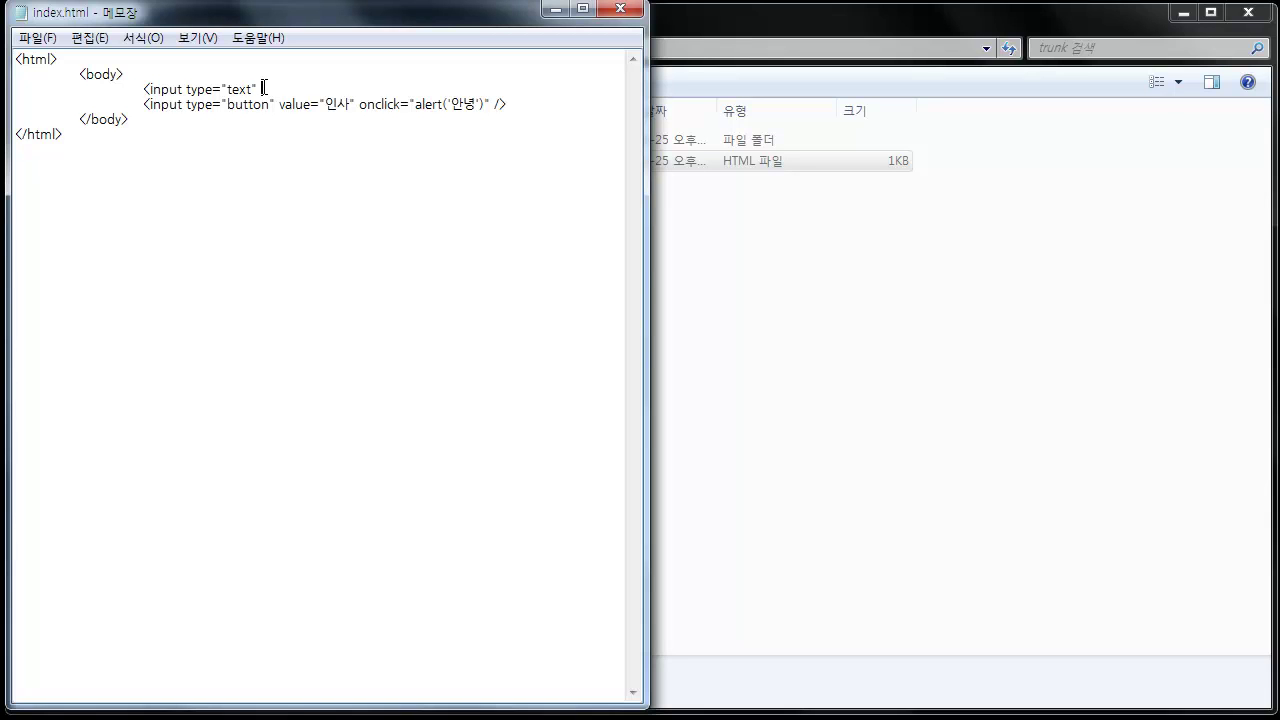
type(" id=\"")
type("name\" />")
Step: Change the button's alert expression to '안녕,'+document.getElementById('name').value, save index.html and return to the trunk folder
key("Down")
key("Right")
key("Right")
key("Right")
key("Right")
key("Right")
key("Right")
key("Right")
key("Right")
key("Right")
key("Right")
key("Right")
key("Right")
key("Right")
key("Right")
key("Right")
key("Right")
key("Right")
key("Right")
key("Right")
key("Right")
key("Right")
key("Right")
type(",")
key("Right")
type("+document.")
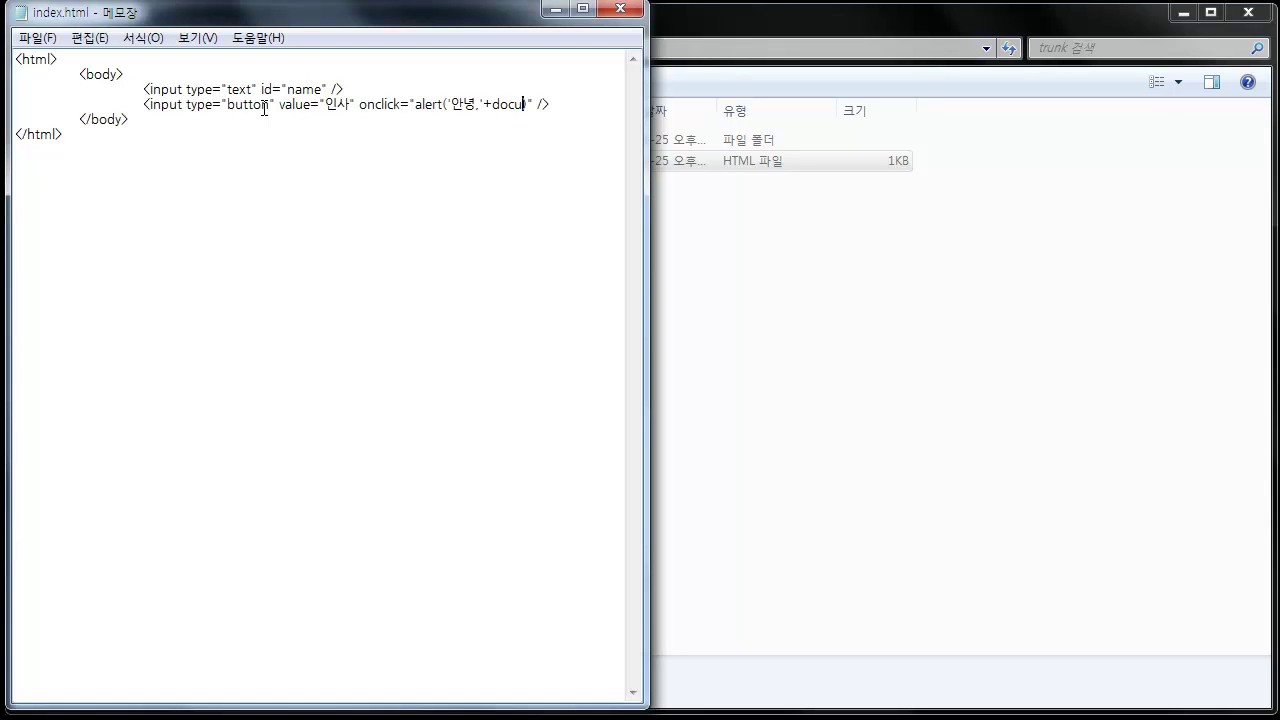
type("getEle")
type("ment")
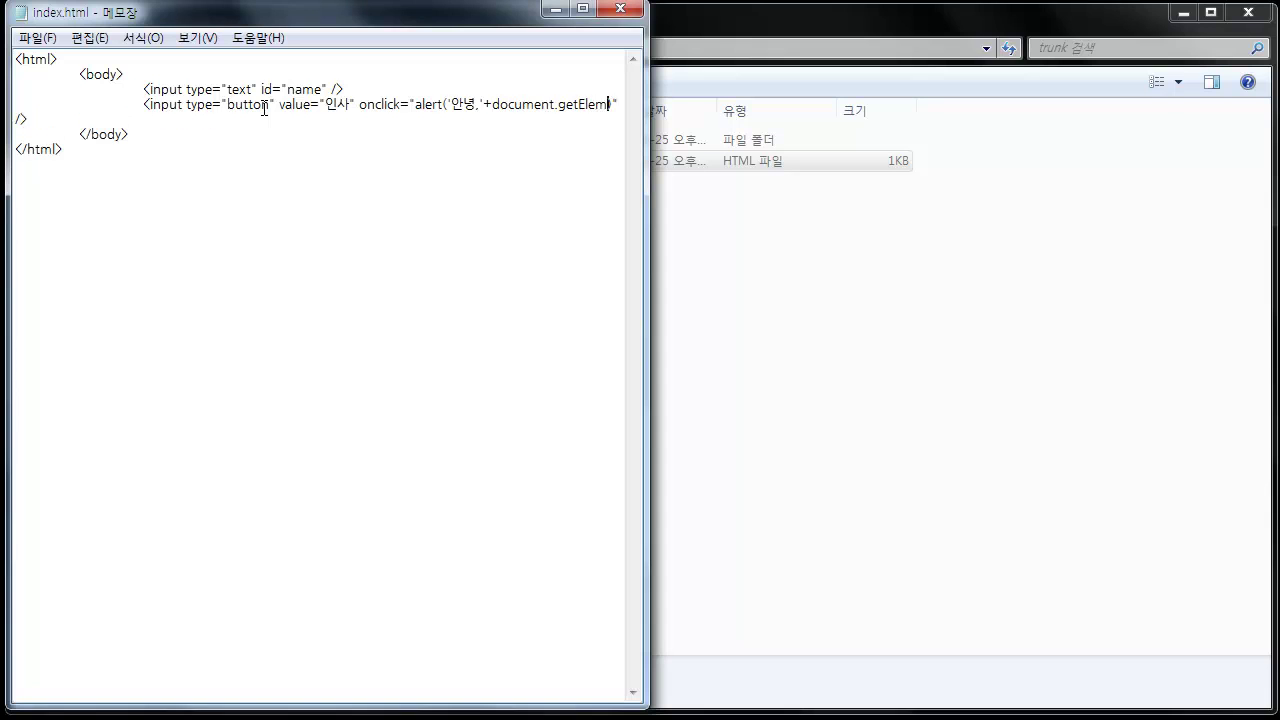
type("ById(")
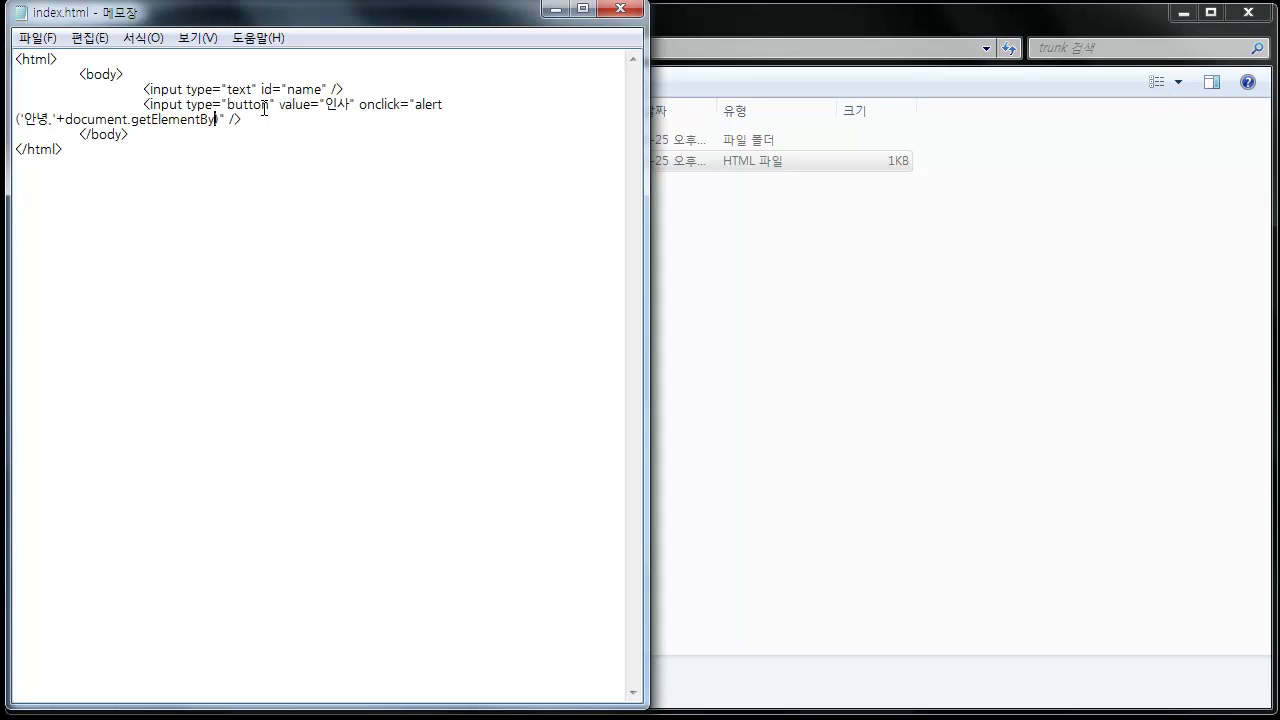
type("'name').value")
left_click(687, 398)
Step: Open the trunk's modified index.html in Firefox
left_click(407, 165)
right_click(407, 165)
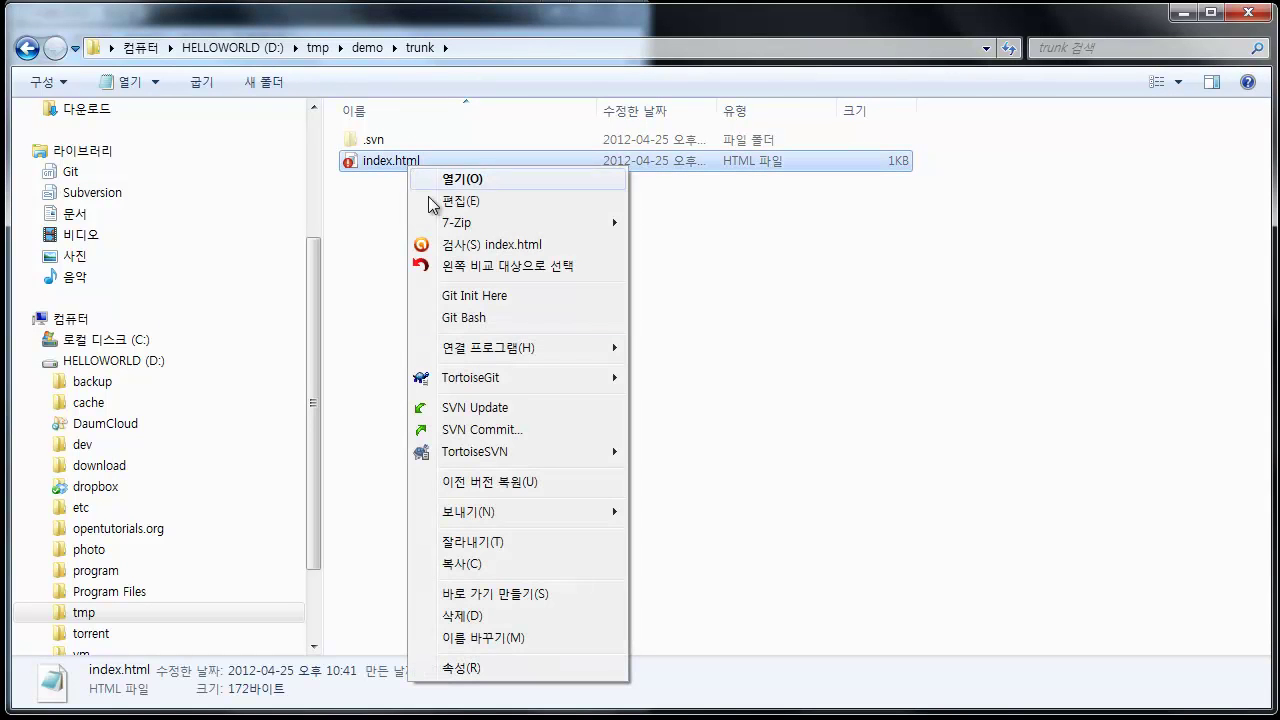
mouse_move(560, 347)
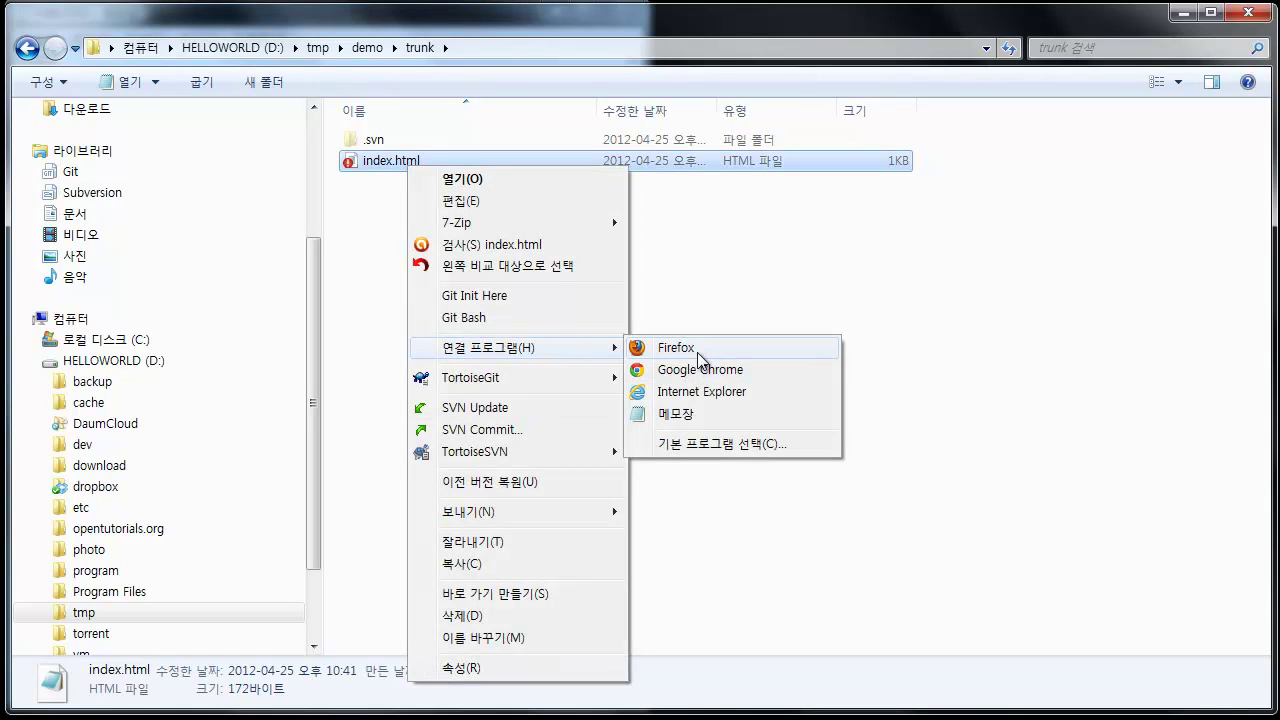
left_click(697, 352)
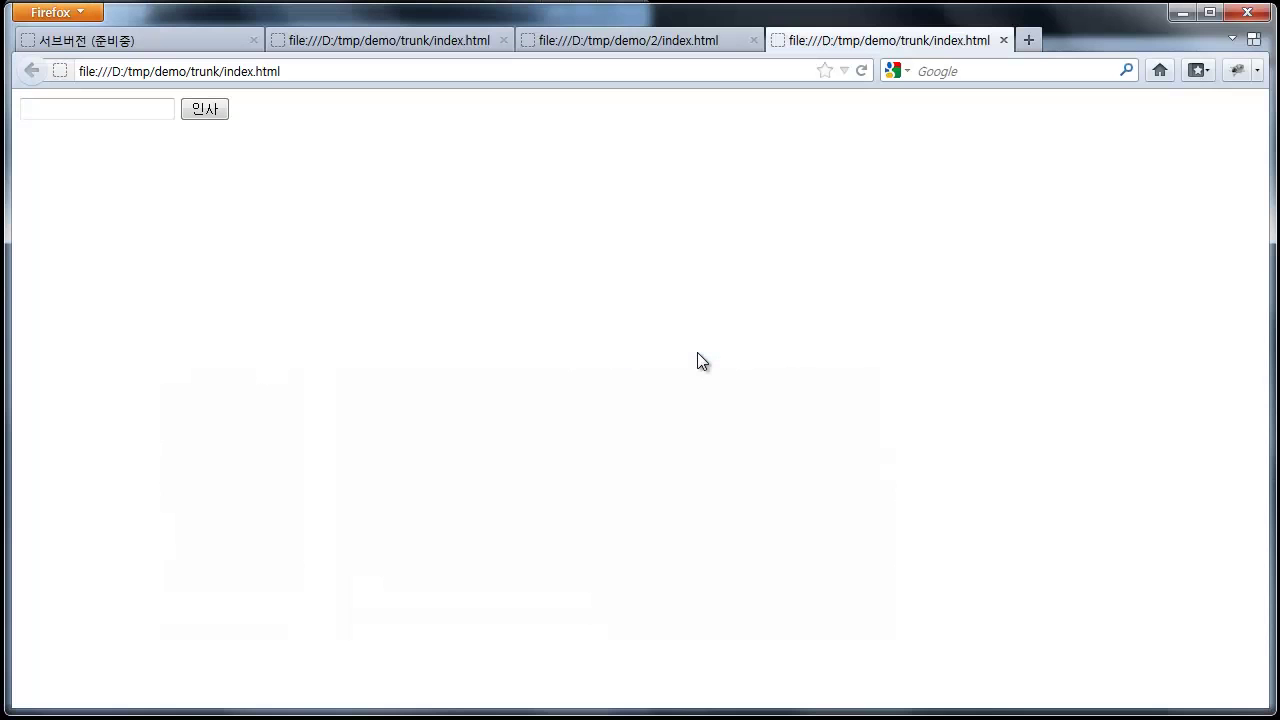
Step: Test the greeting by entering a nickname in the text field, triggering the 인사 button and dismissing the alert
left_click(138, 102)
type("ㄷ해ㅑ")
key("BackSpace")
key("BackSpace")
key("BackSpace")
key("Hangul")
type("egoing")
left_click(207, 110)
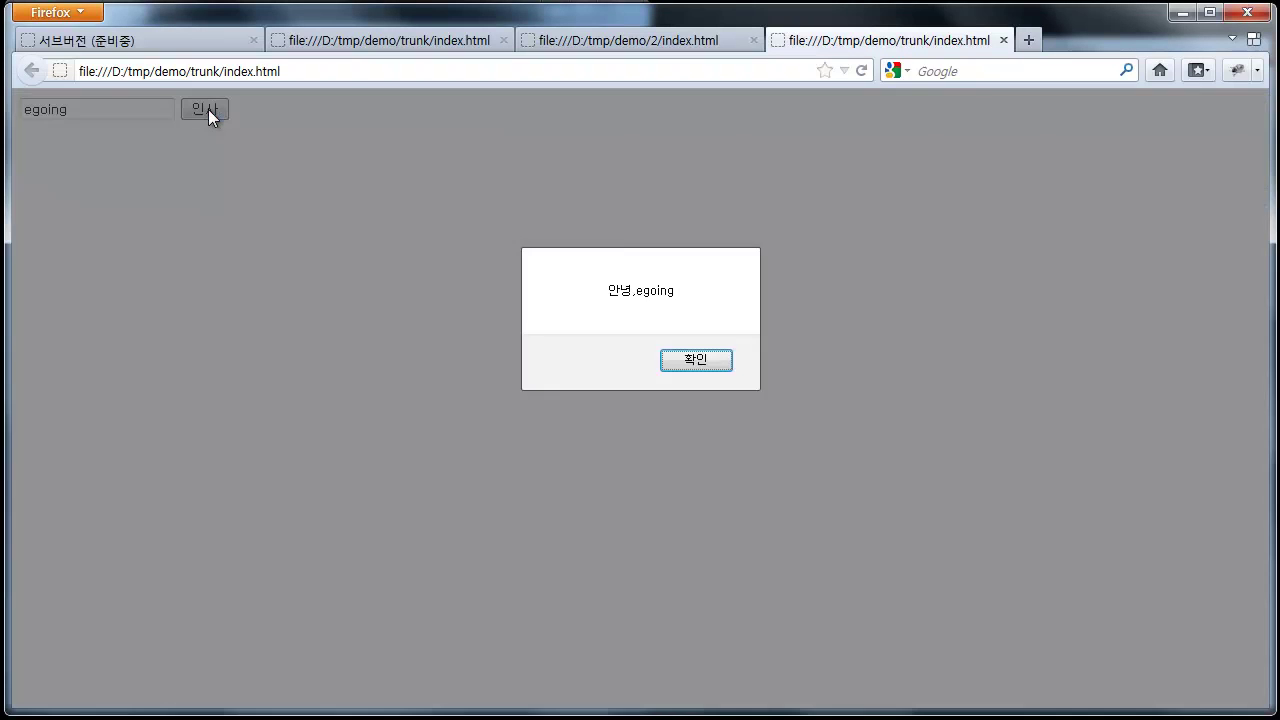
left_click(693, 361)
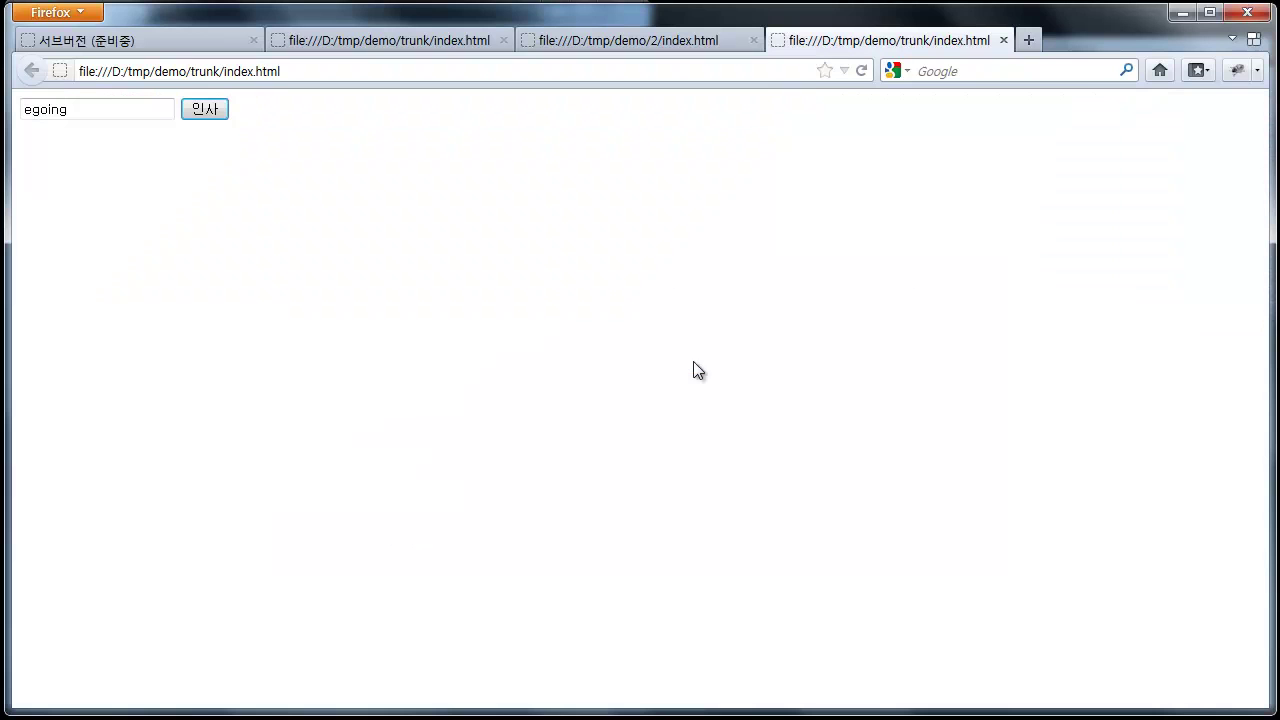
Step: Test the greeting again with 가수 in the text field, dismiss the alert and return to the trunk folder
double_click(110, 118)
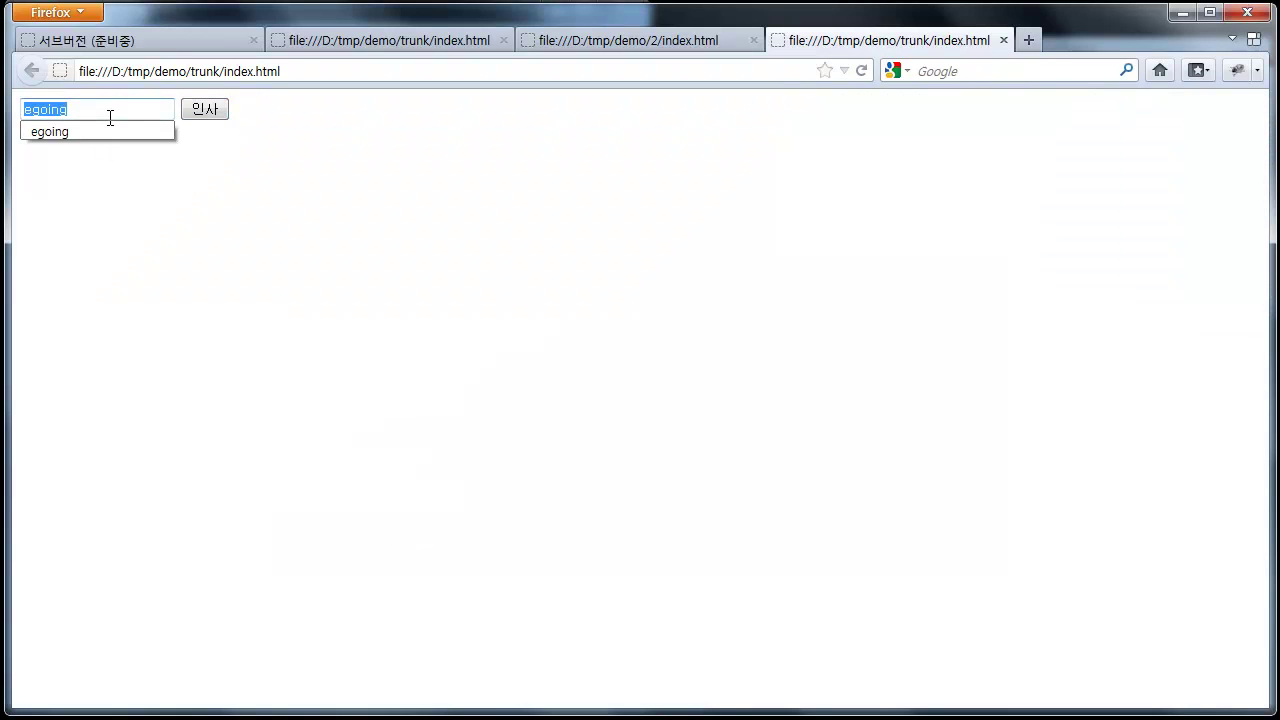
type("가수")
left_click(197, 112)
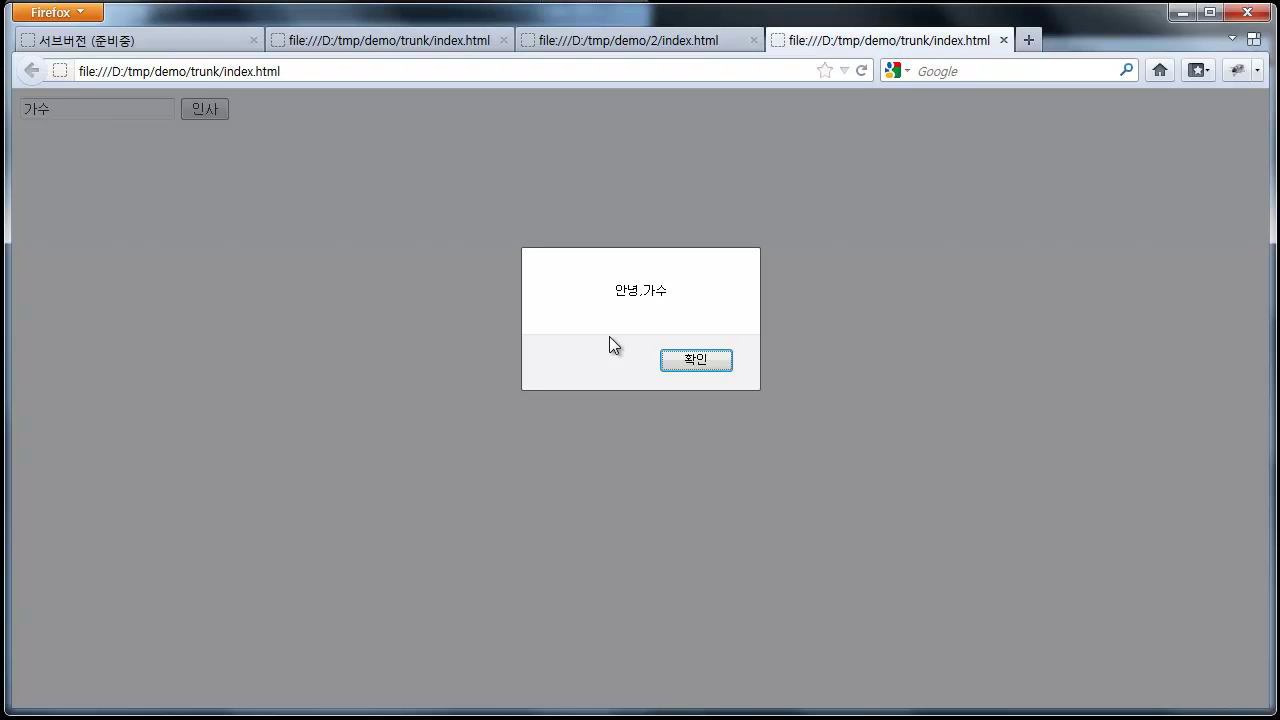
key("Return")
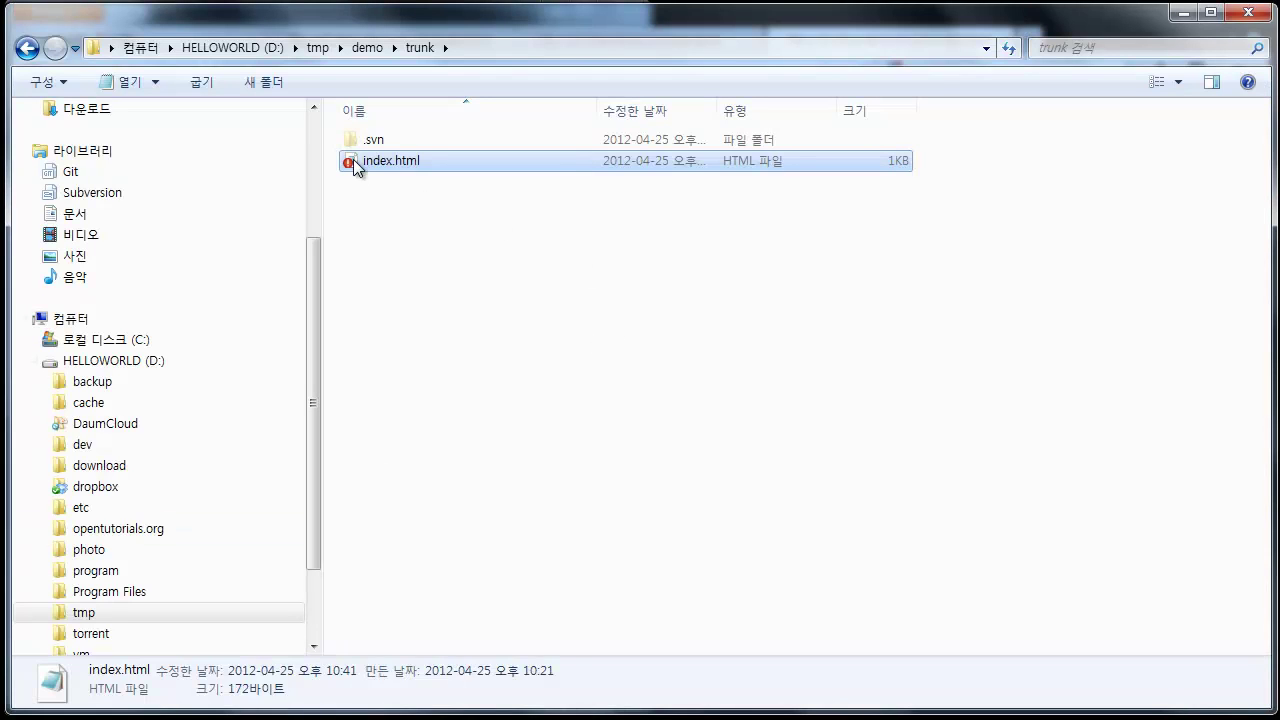
Step: Commit the trunk working copy's modified index.html with a log message about the name-calling feature (호명기능), and return to the demo folder
right_click(353, 159)
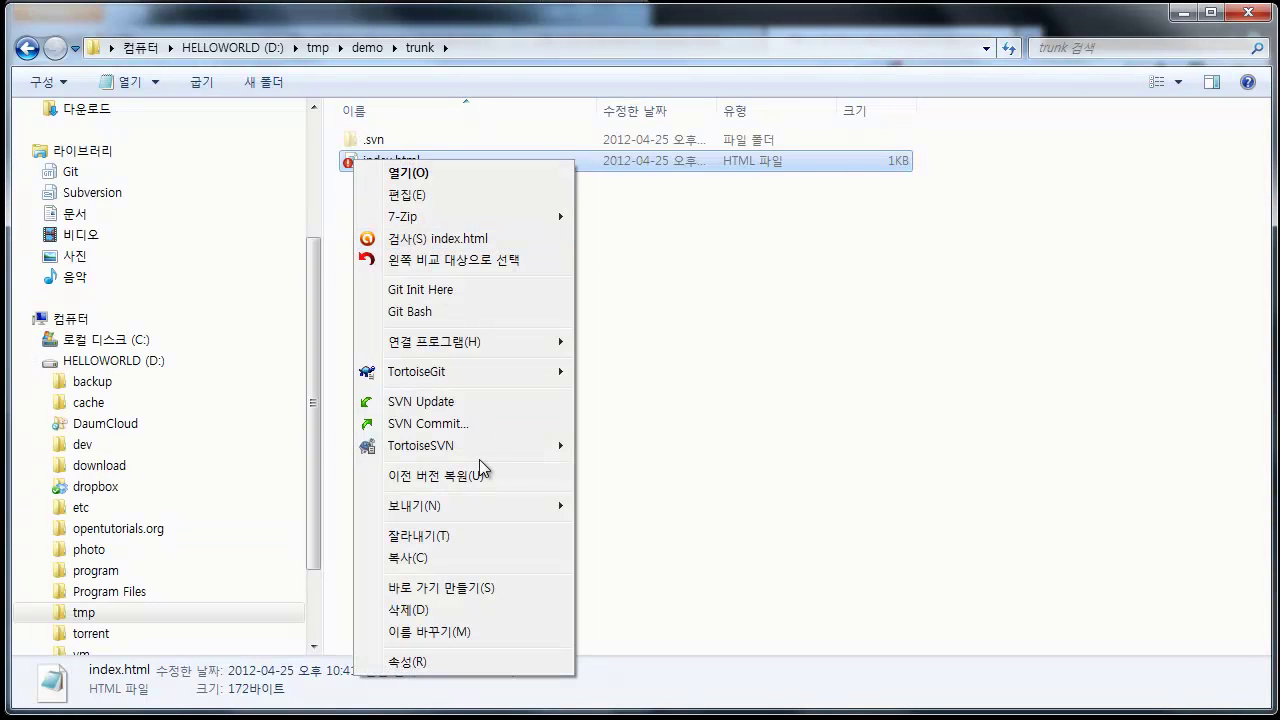
left_click(676, 515)
right_click(717, 375)
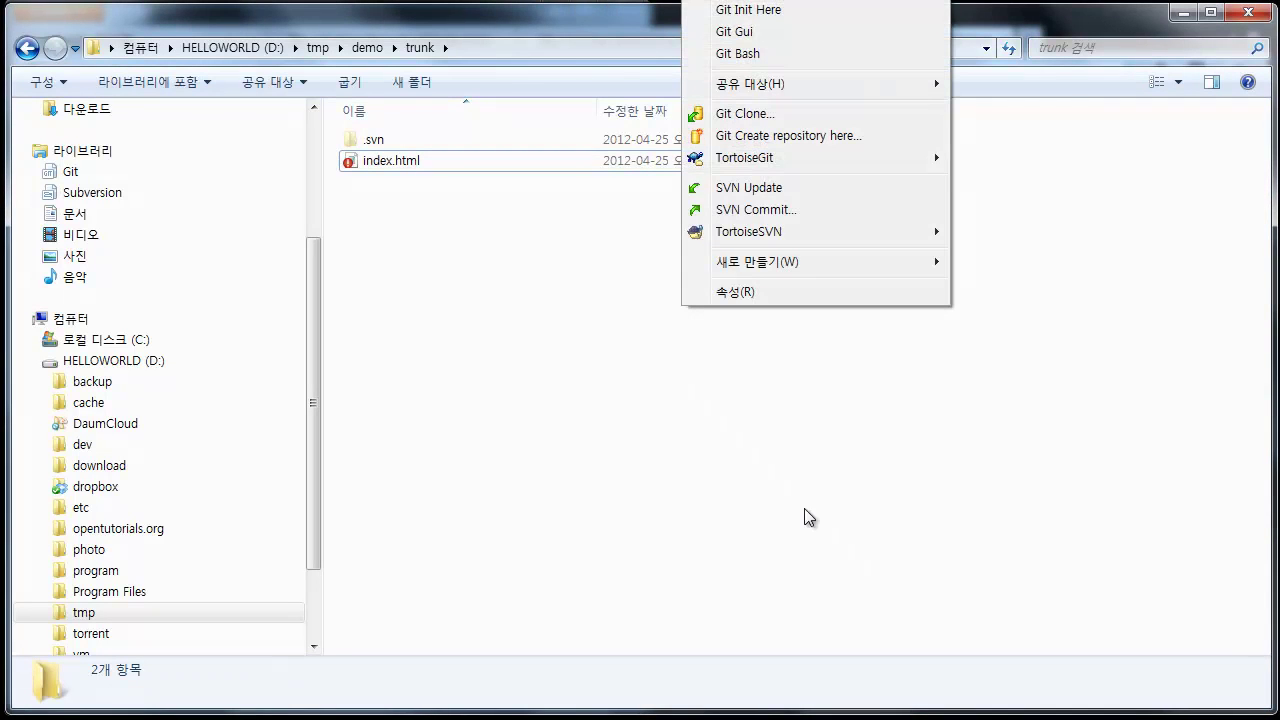
left_click(822, 209)
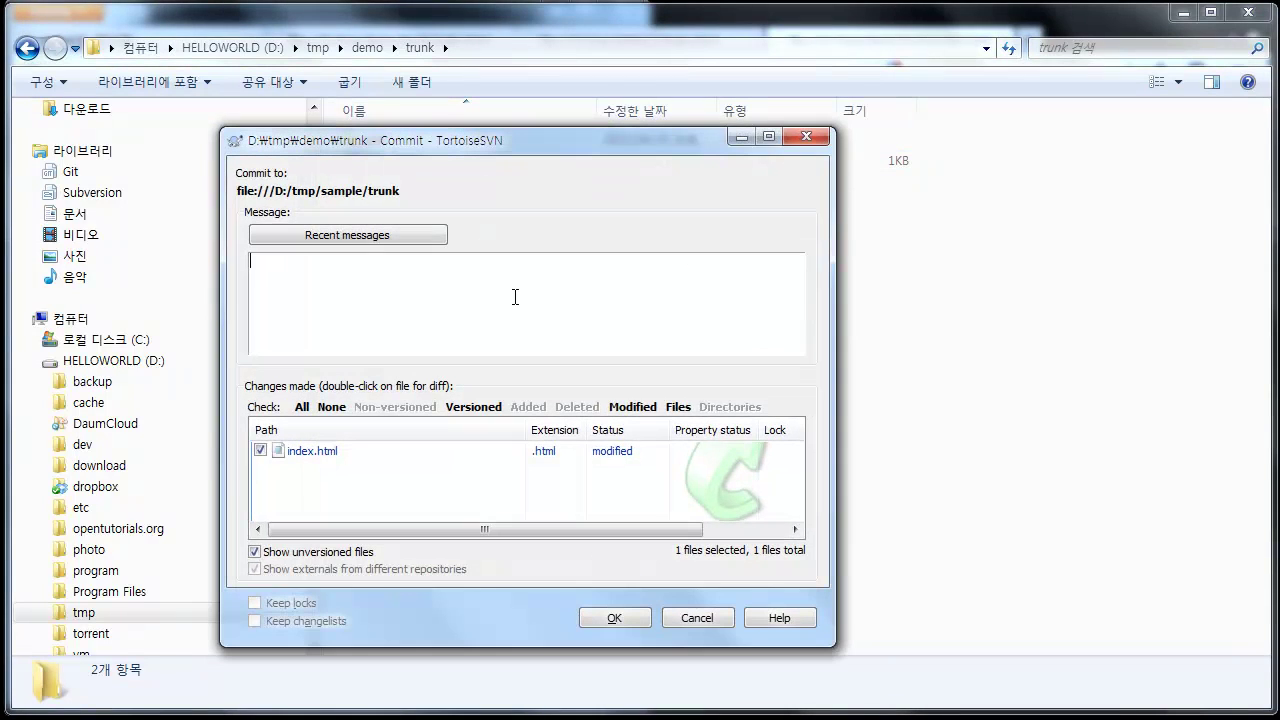
type("* 호명기능을")
type("가")
key("ctrl+Return")
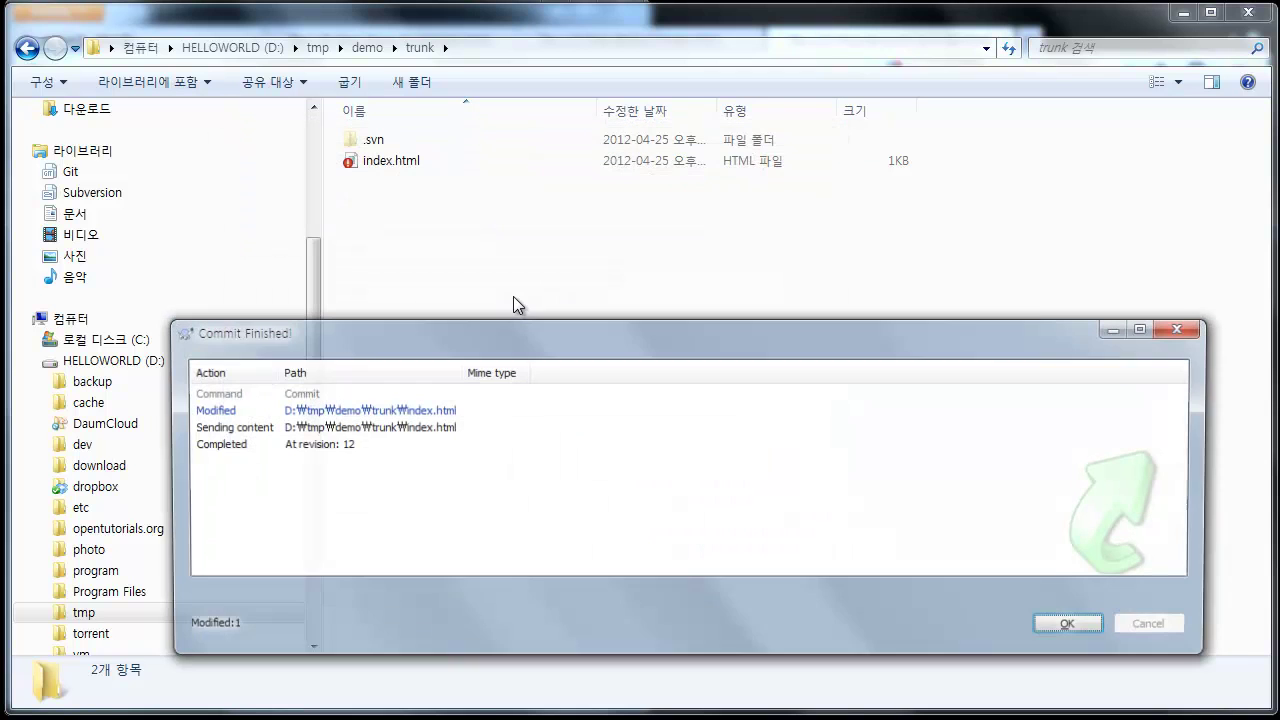
left_click(1104, 635)
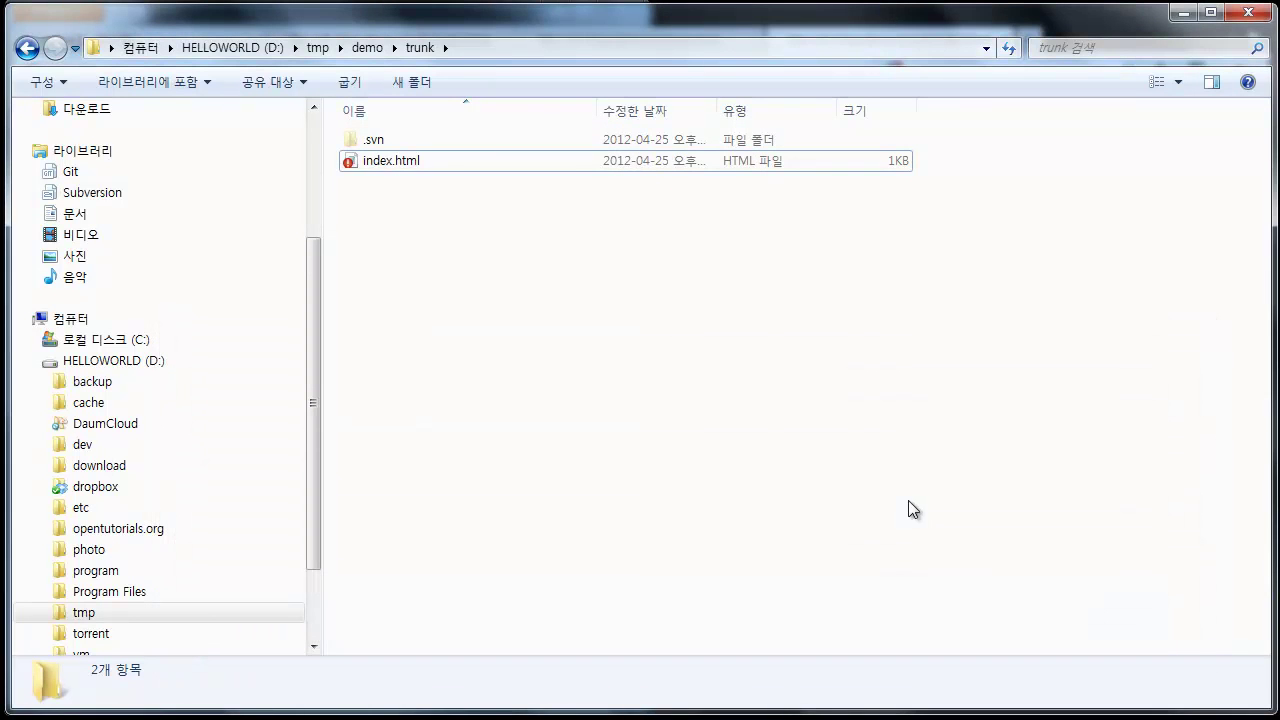
key("BackSpace")
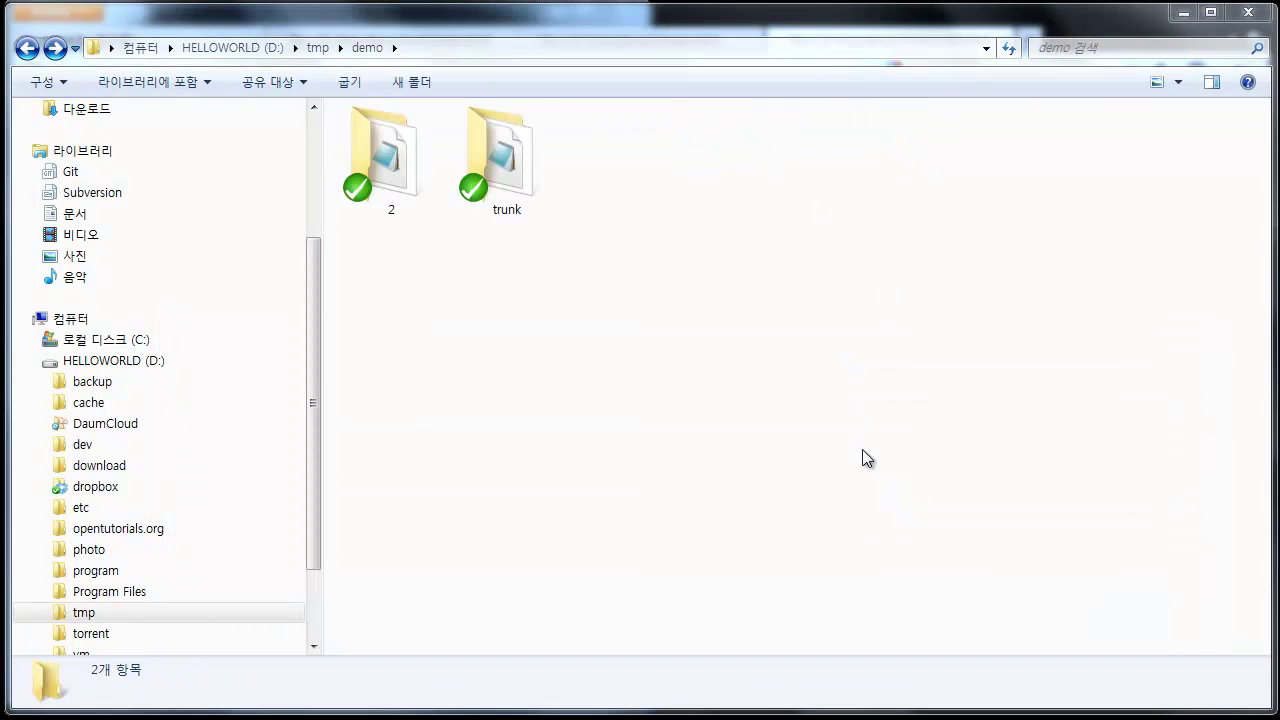
Step: Compare the 2 and trunk working copies in the demo folder, and switch to the 서브버전 course page in Firefox to view its branch/merge diagram
left_click(369, 213)
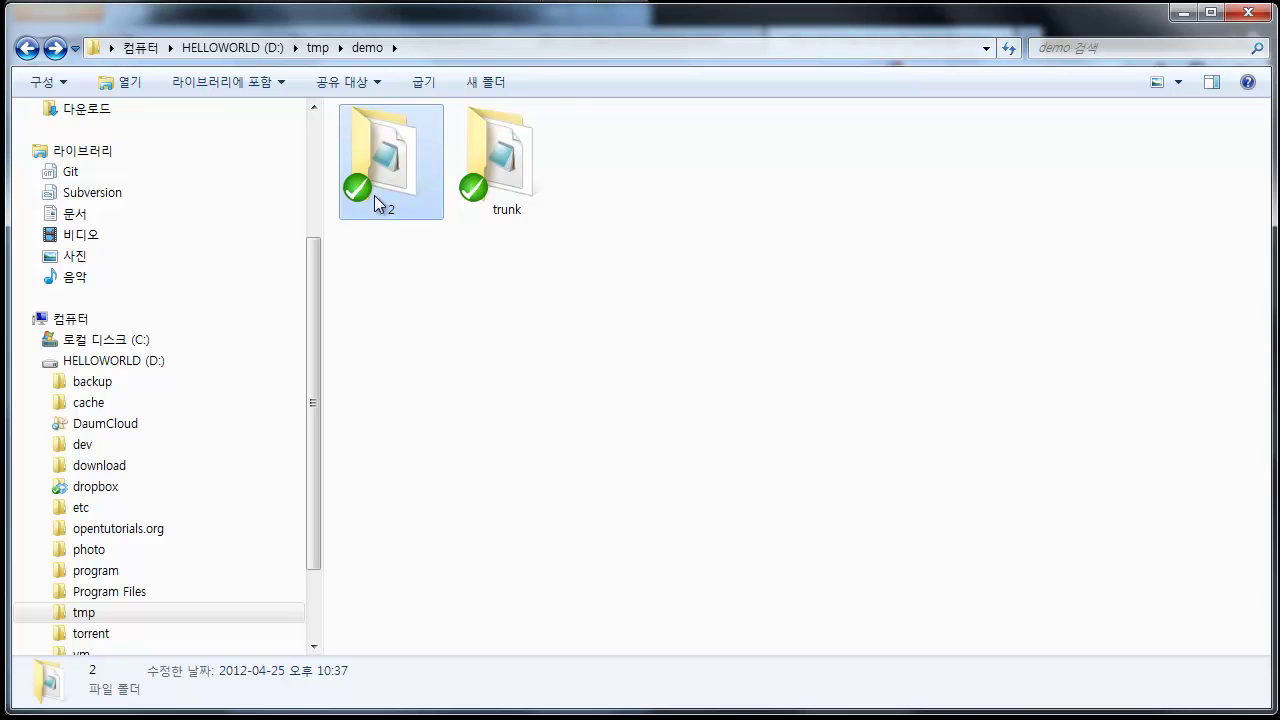
left_click(515, 178)
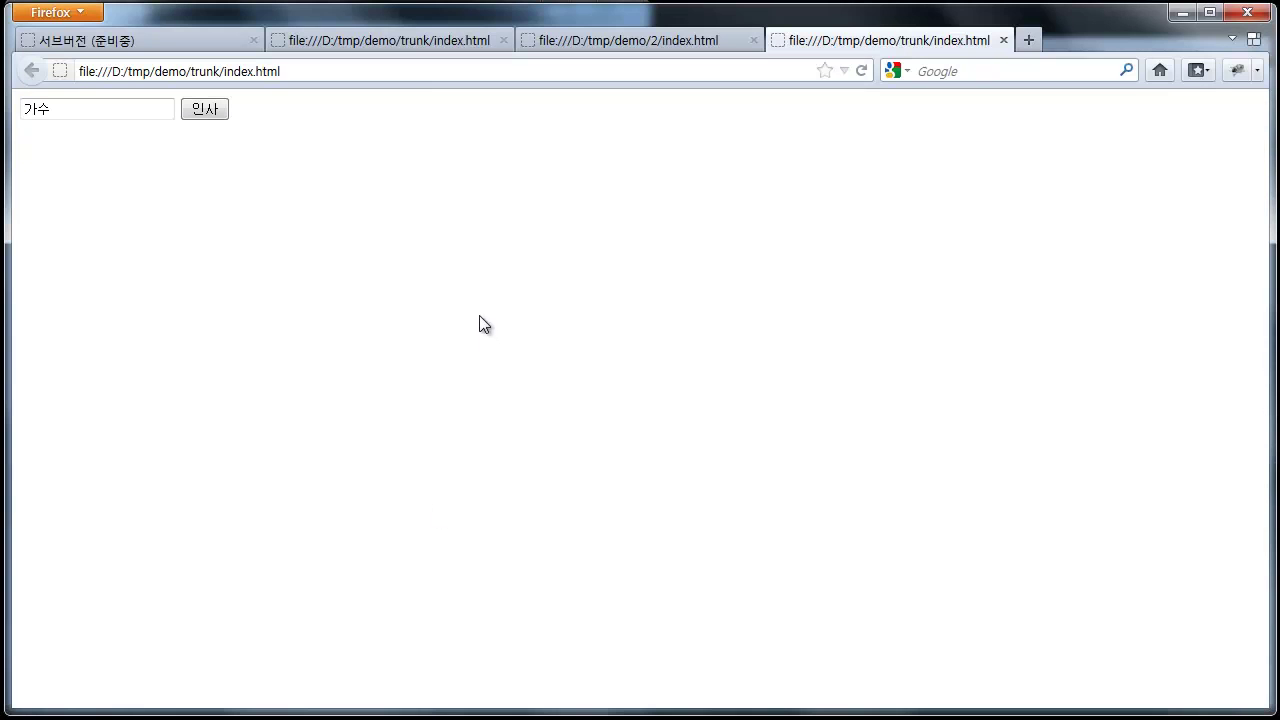
left_click(185, 40)
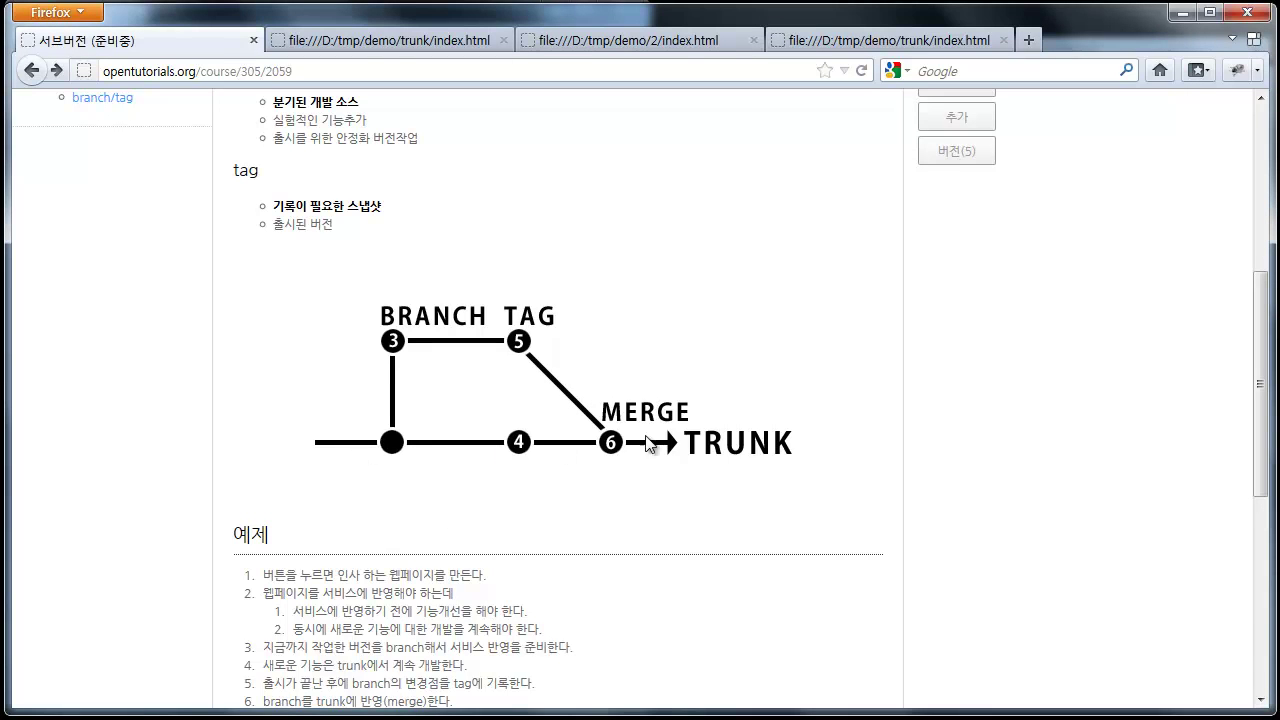